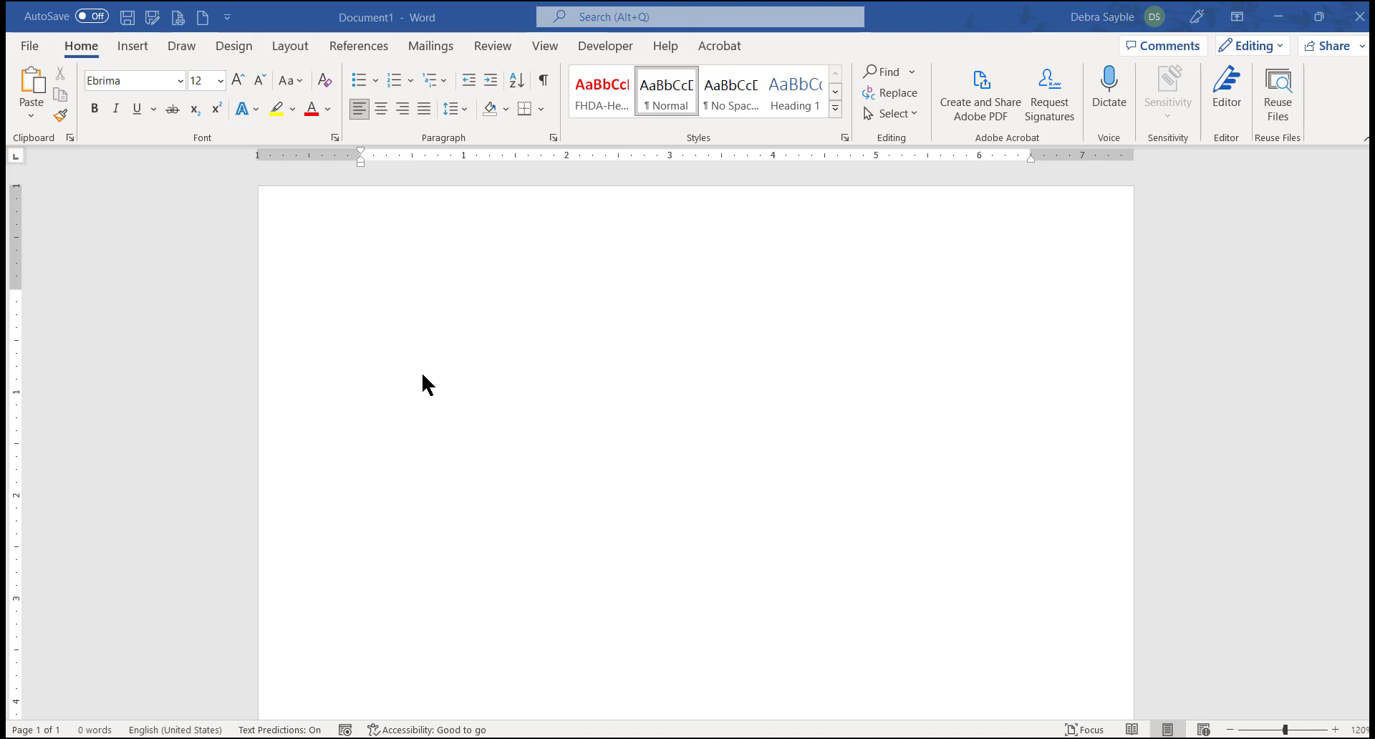
- Focus the blank Document1 and bring up the View tab's view commands
{"action": "left_click", "coordinate": [458, 345]}
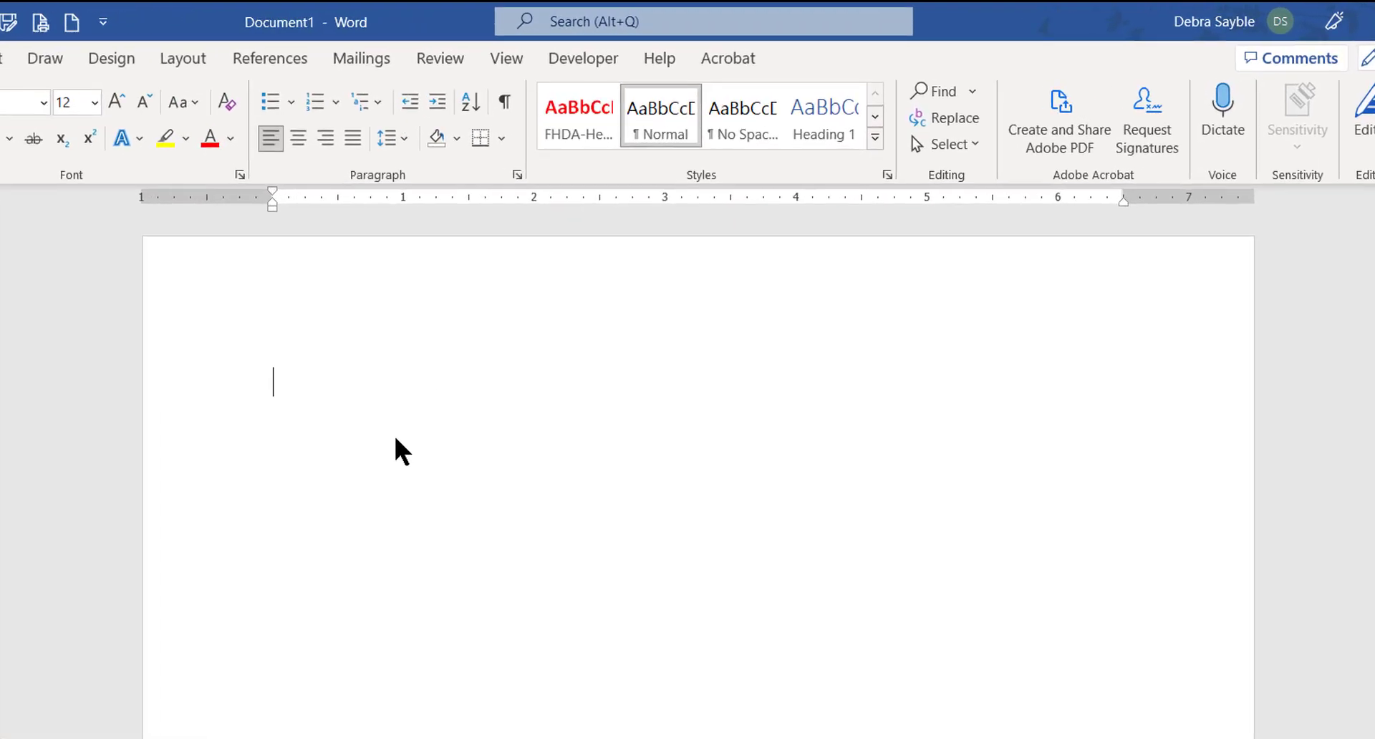
{"action": "left_click", "coordinate": [506, 64]}
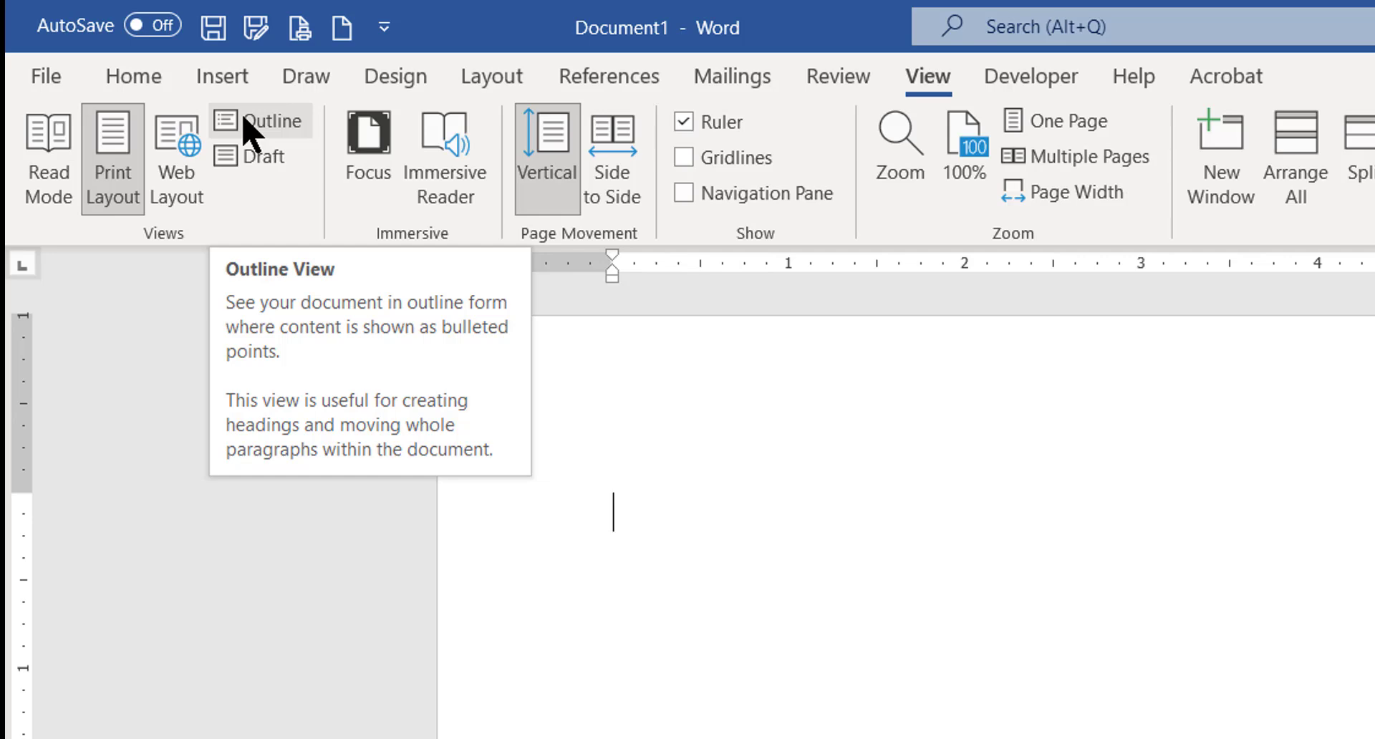
- Add Outline view to the Quick Access Toolbar, then return to the Home tab
{"action": "right_click", "coordinate": [243, 122]}
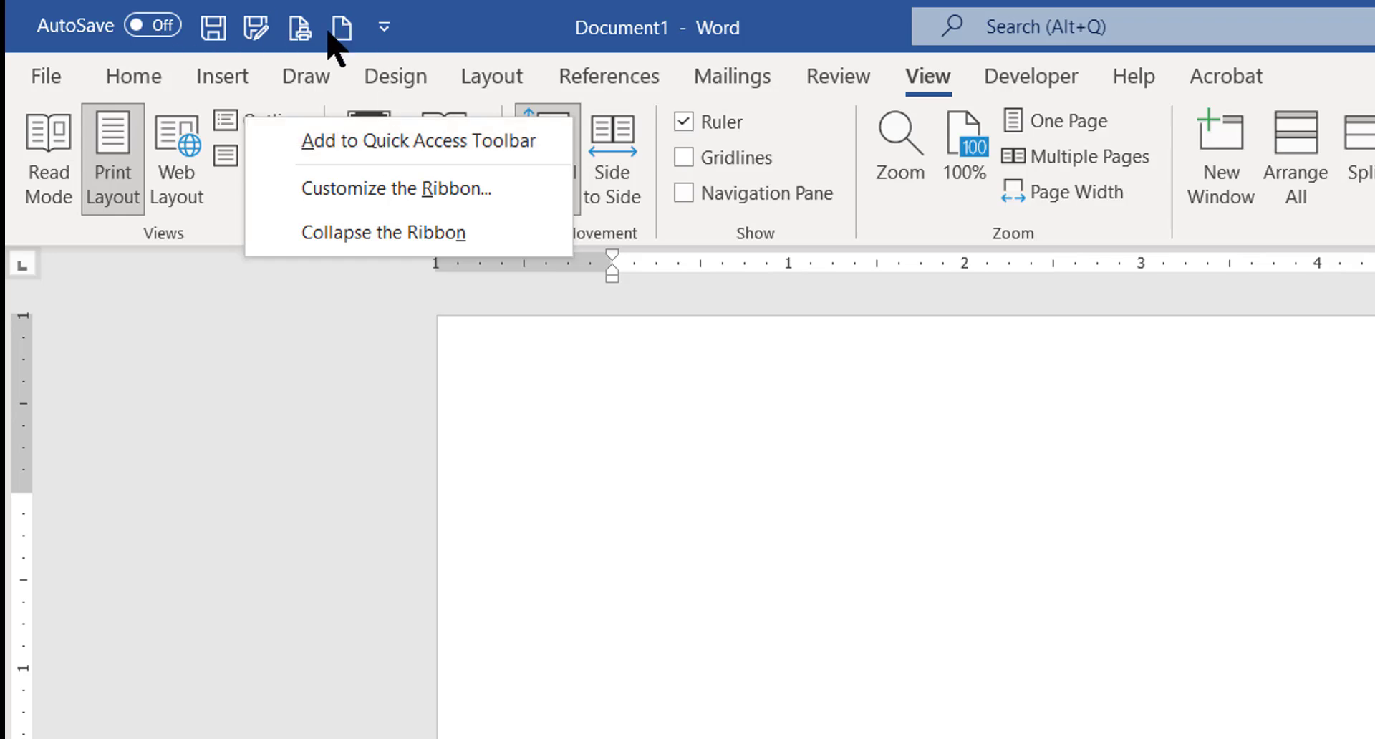
{"action": "left_click", "coordinate": [370, 153]}
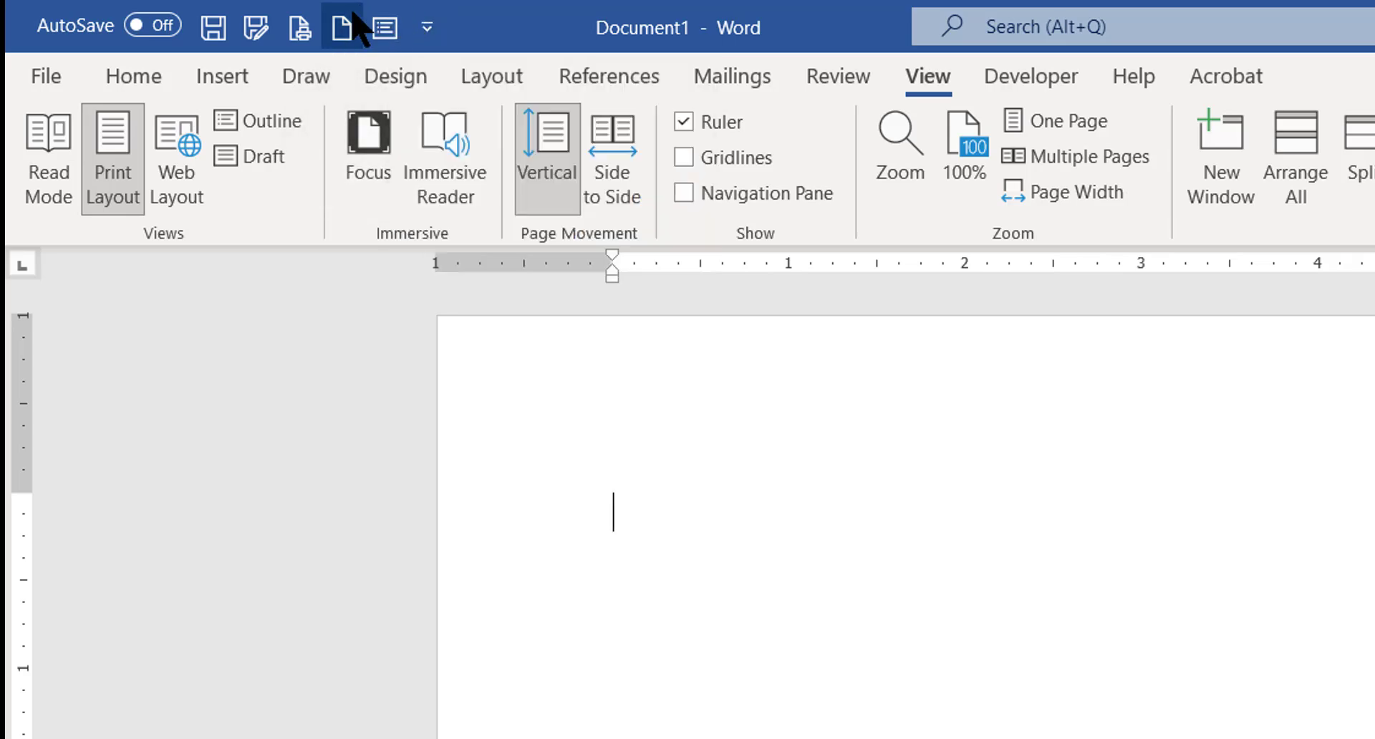
{"action": "left_click", "coordinate": [602, 77]}
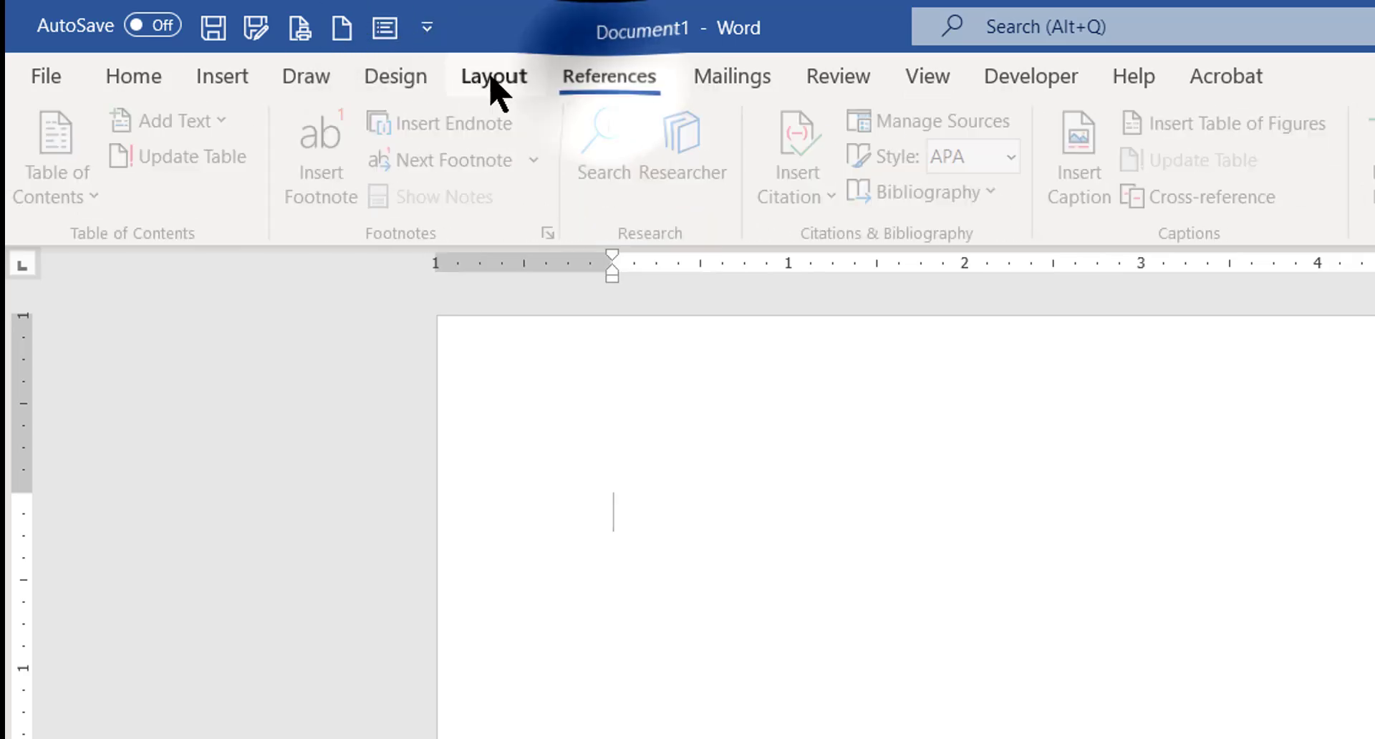
{"action": "left_click", "coordinate": [396, 78]}
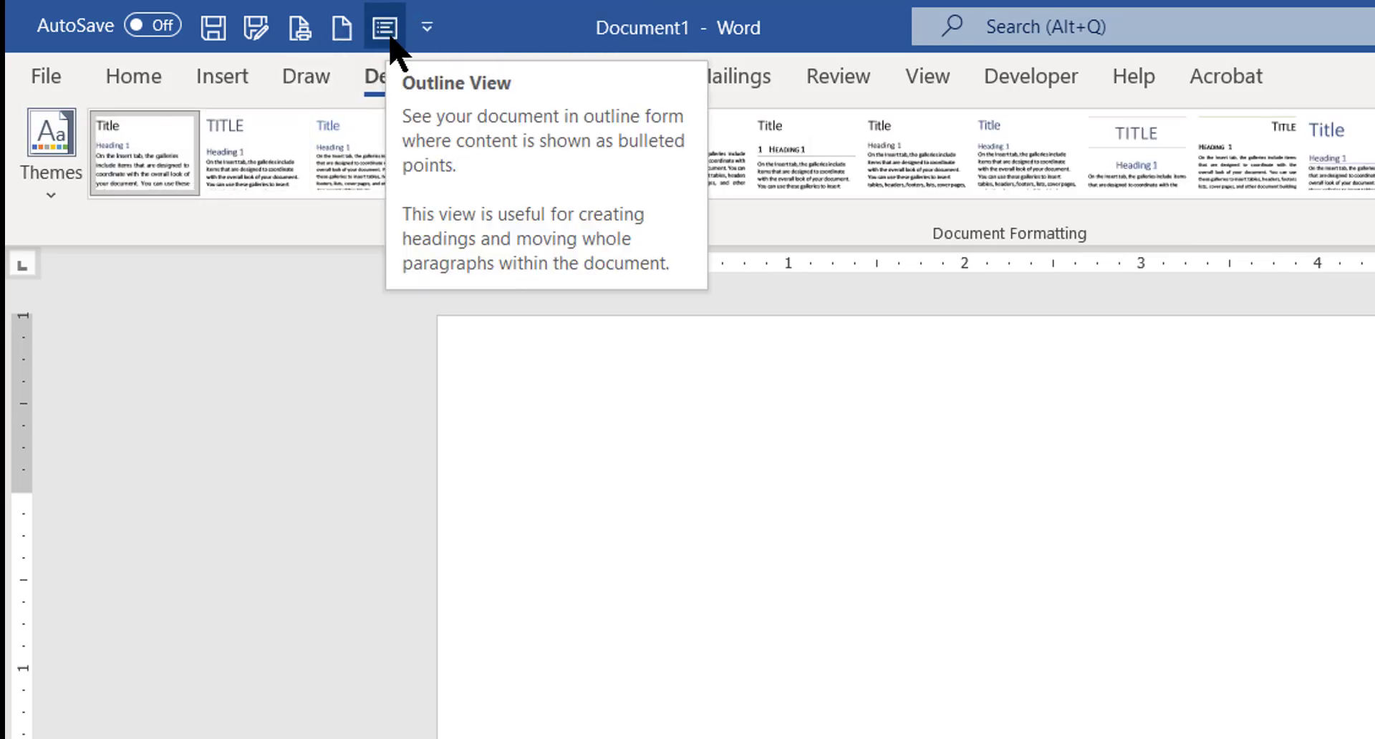
{"action": "left_click", "coordinate": [147, 79]}
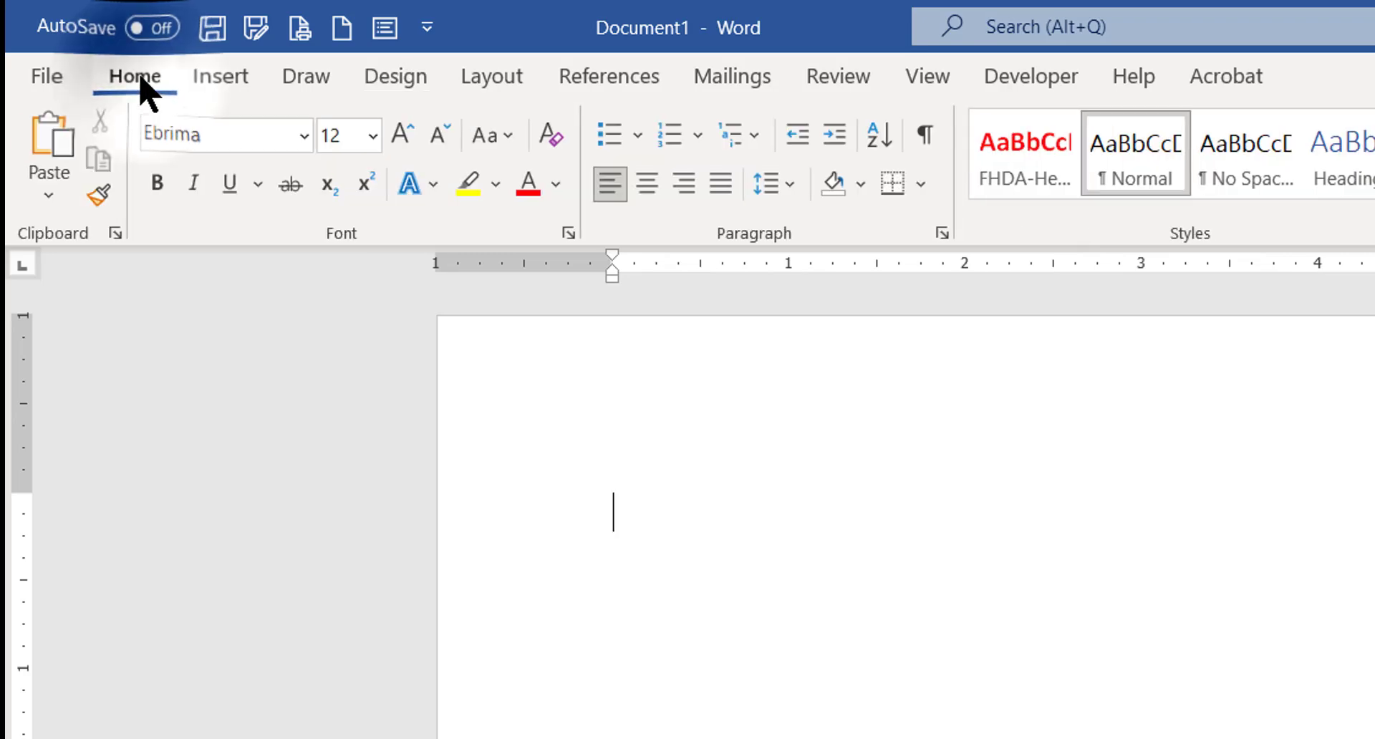
- Switch Document1 to Outline view, trying Levels 2 and 3 before settling on Level 1
{"action": "left_click", "coordinate": [385, 28]}
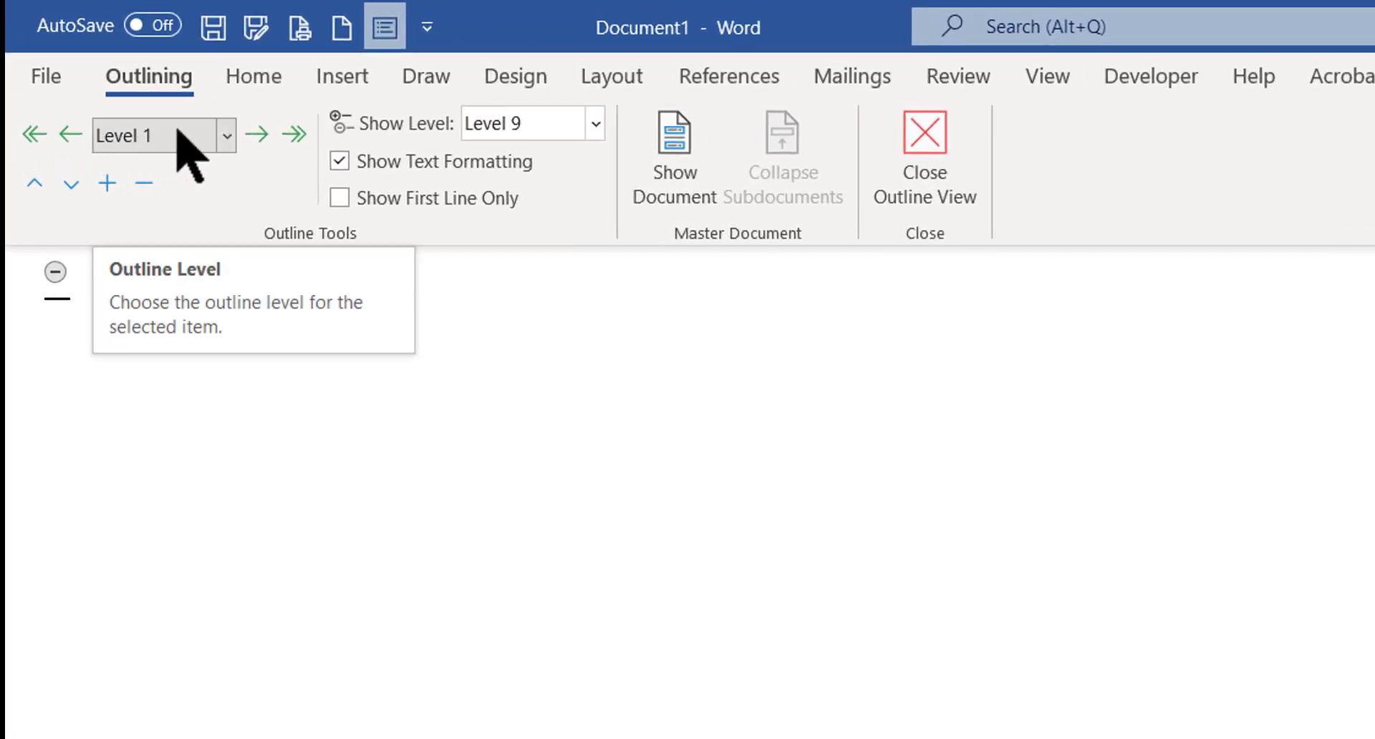
{"action": "left_click", "coordinate": [226, 138]}
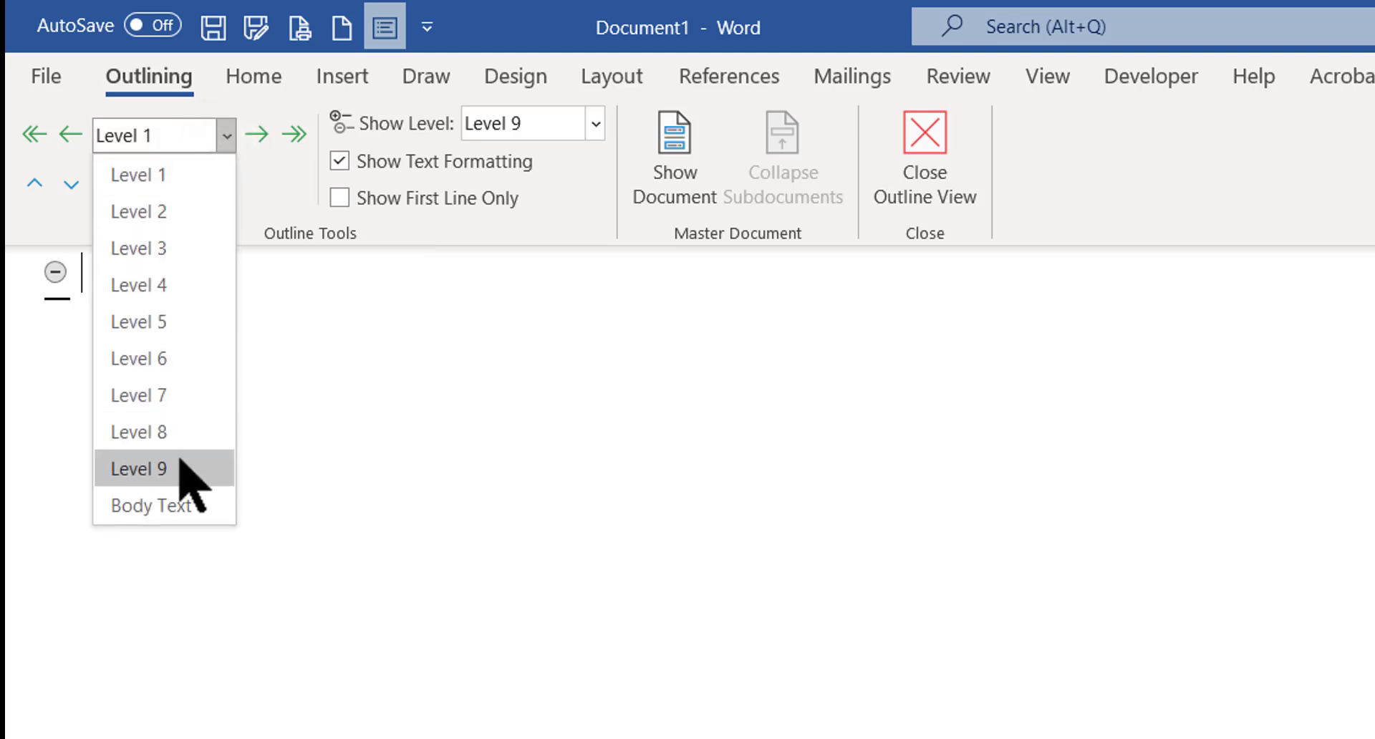
{"action": "left_click", "coordinate": [177, 211]}
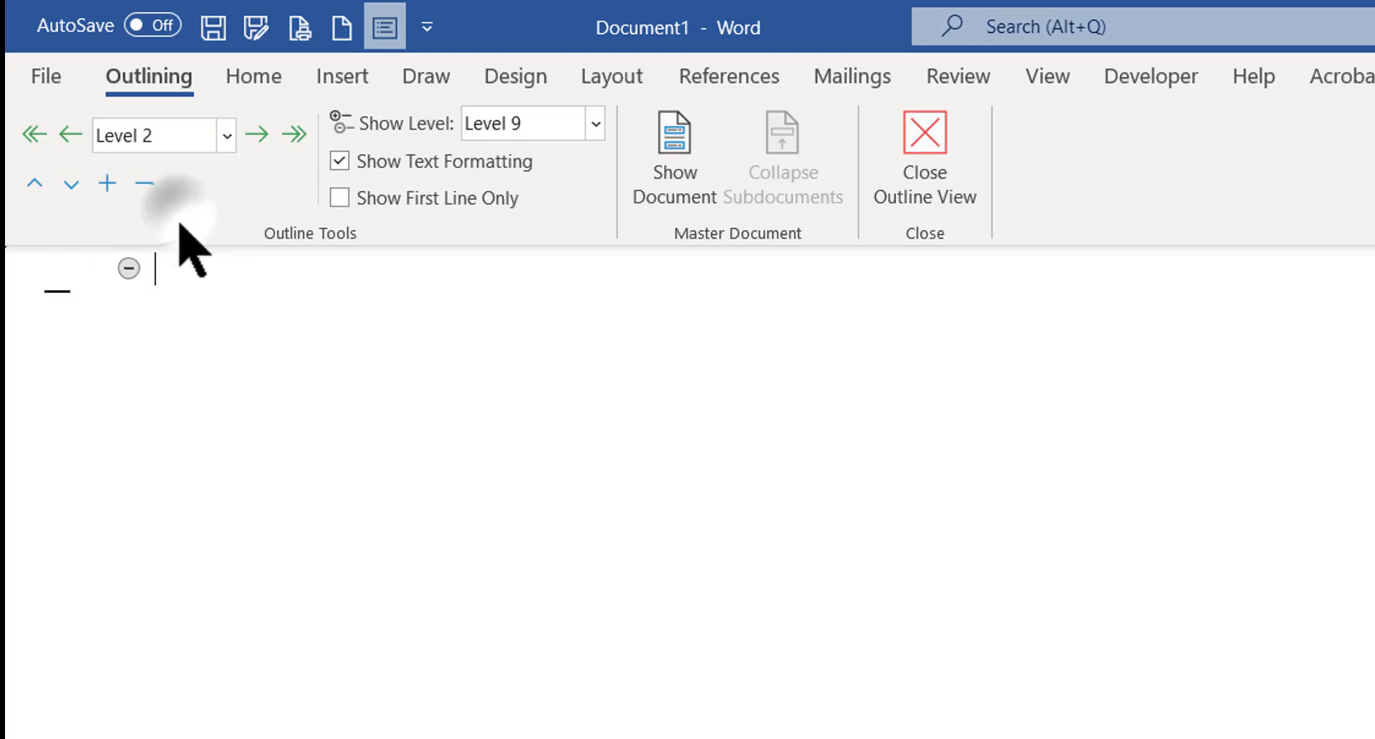
{"action": "left_click", "coordinate": [225, 138]}
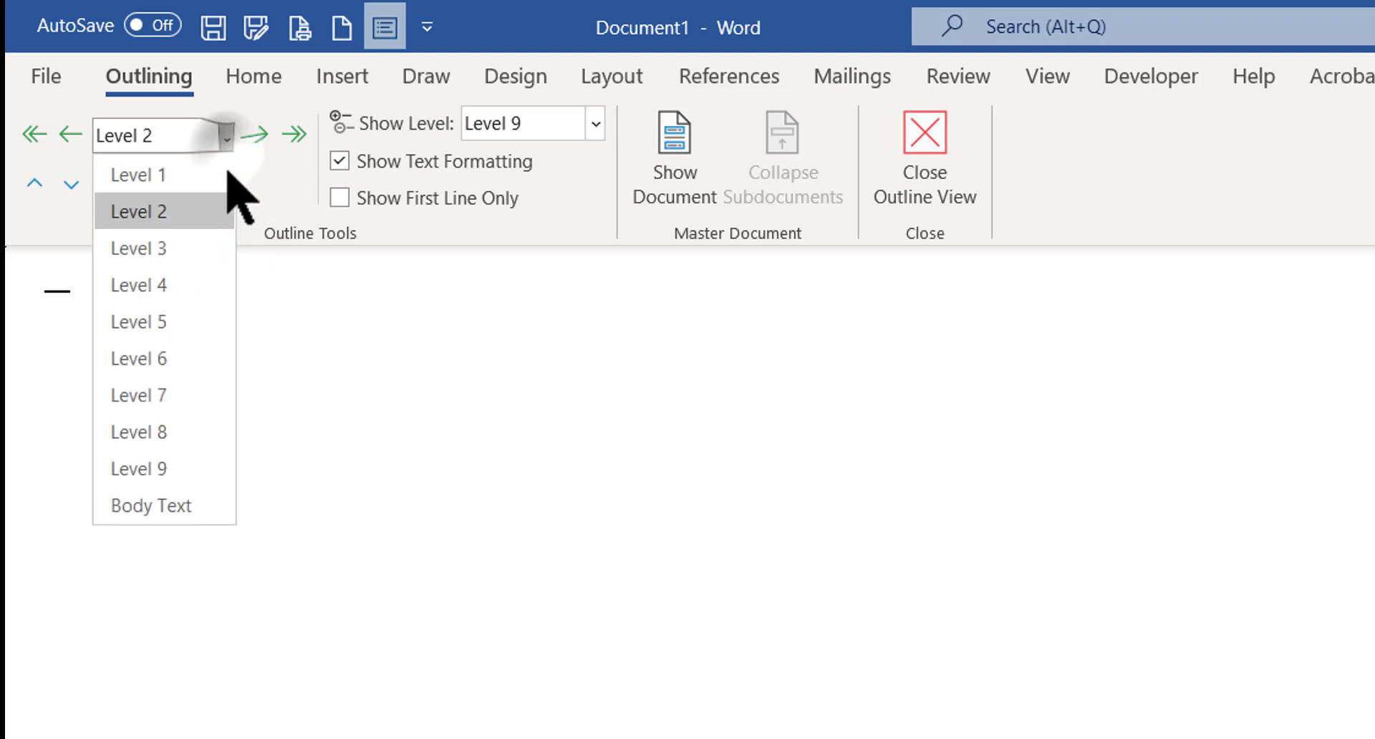
{"action": "left_click", "coordinate": [194, 248]}
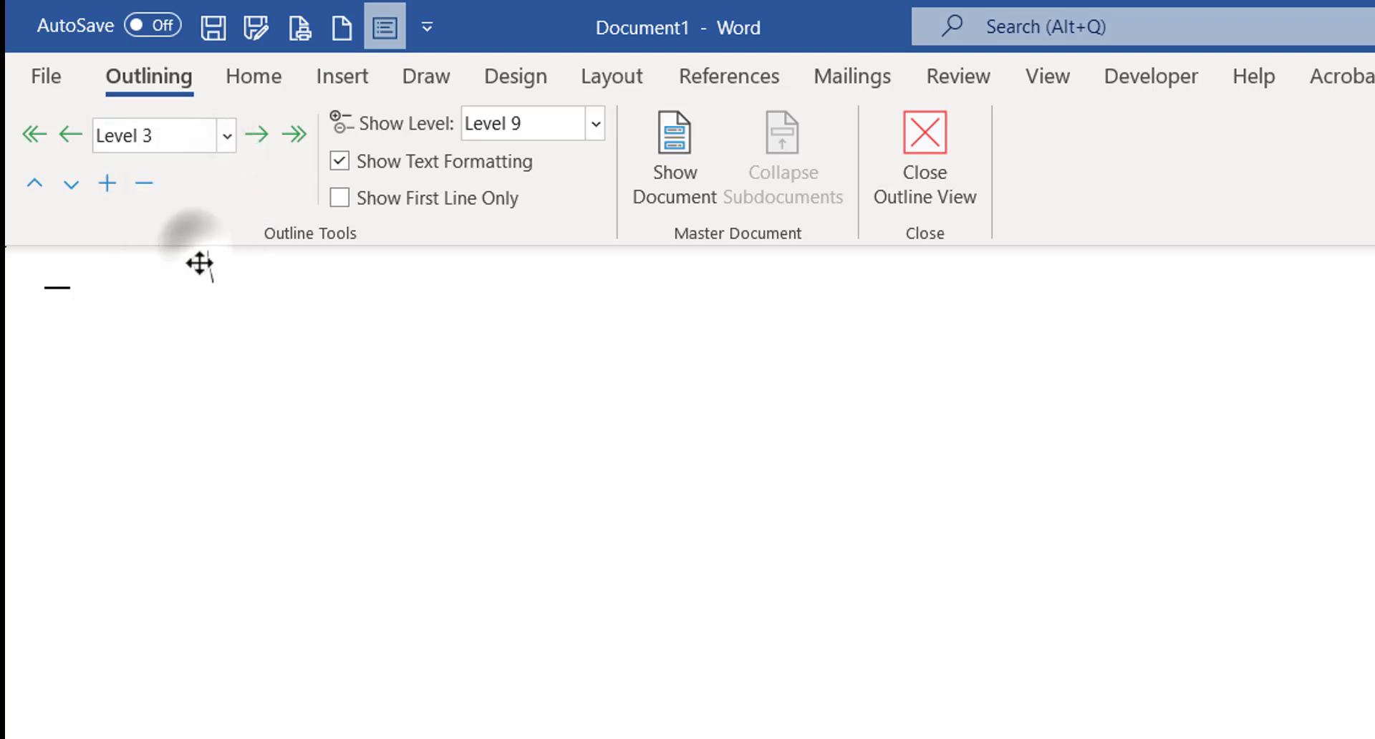
{"action": "left_click", "coordinate": [225, 138]}
{"action": "left_click", "coordinate": [169, 176]}
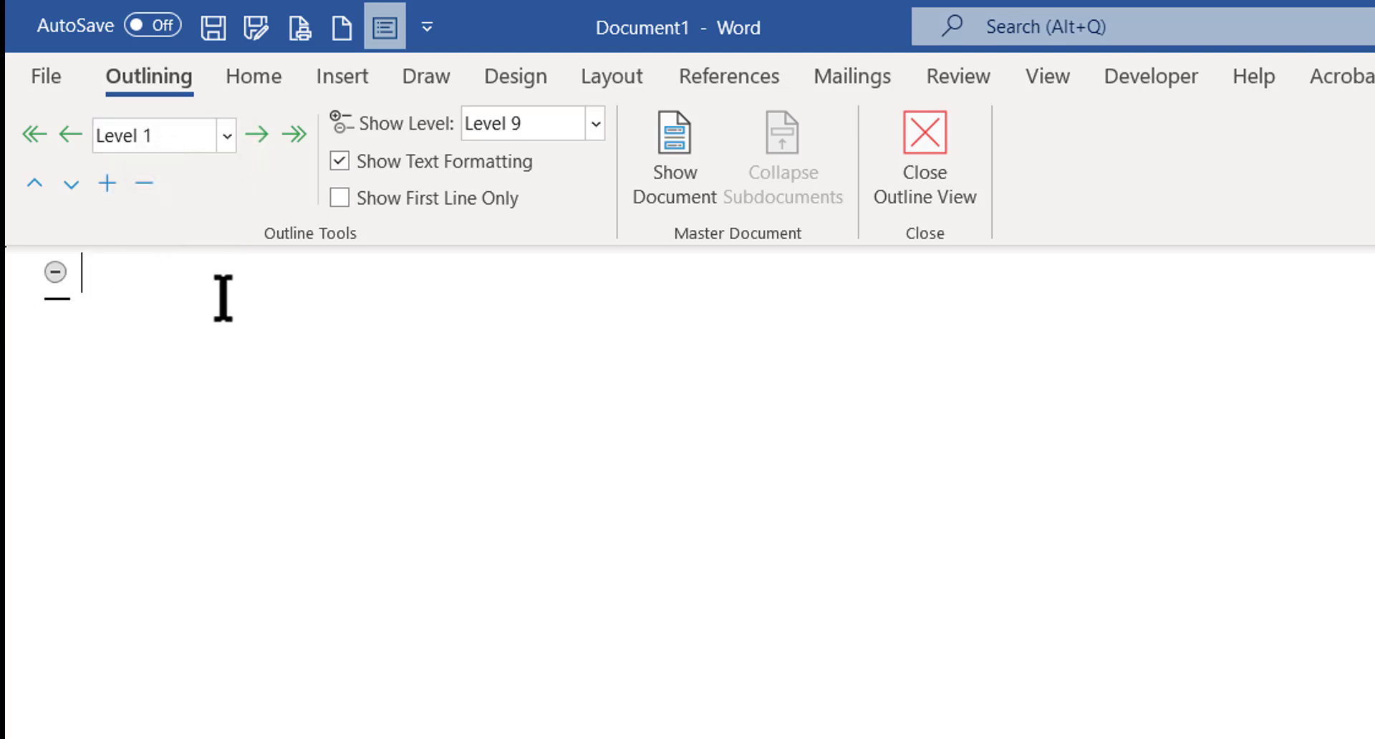
- Set Show Level to All Levels and turn on Show Document
{"action": "left_click", "coordinate": [595, 126]}
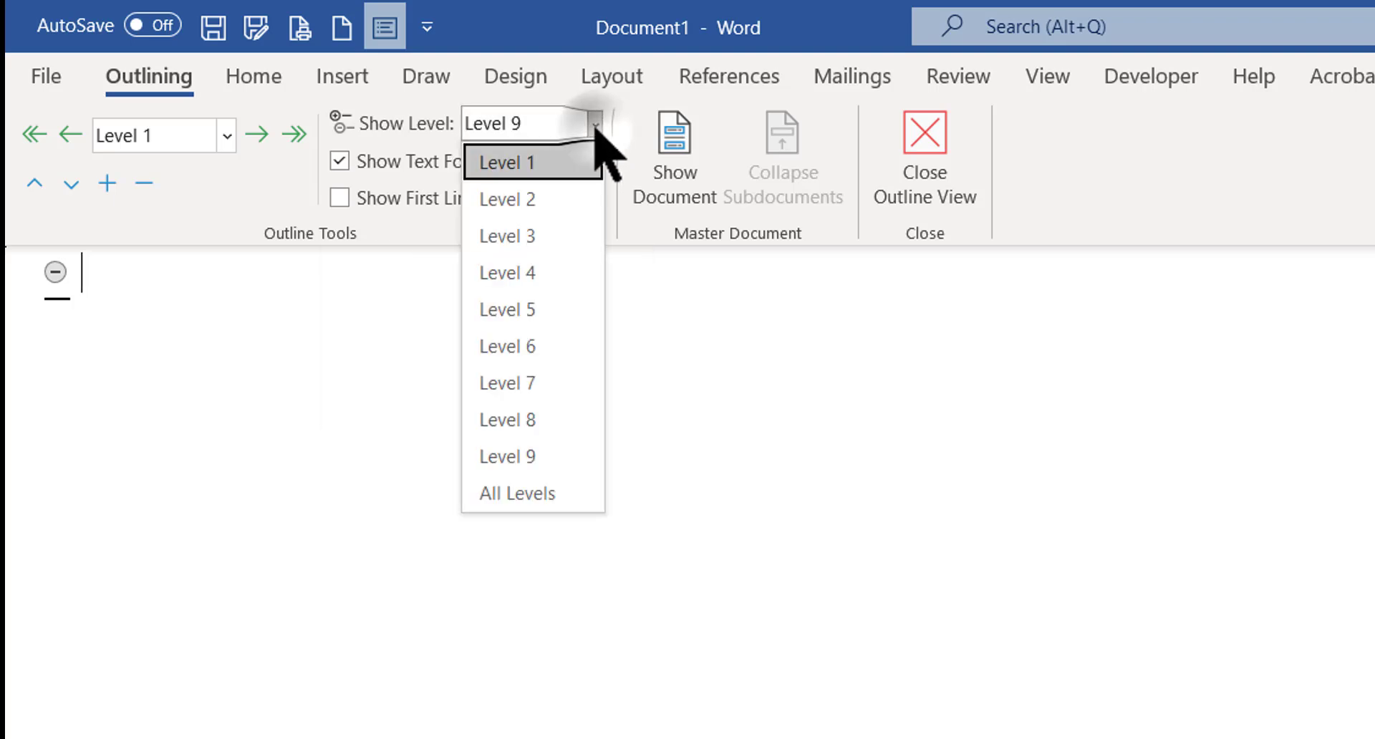
{"action": "left_click", "coordinate": [510, 494]}
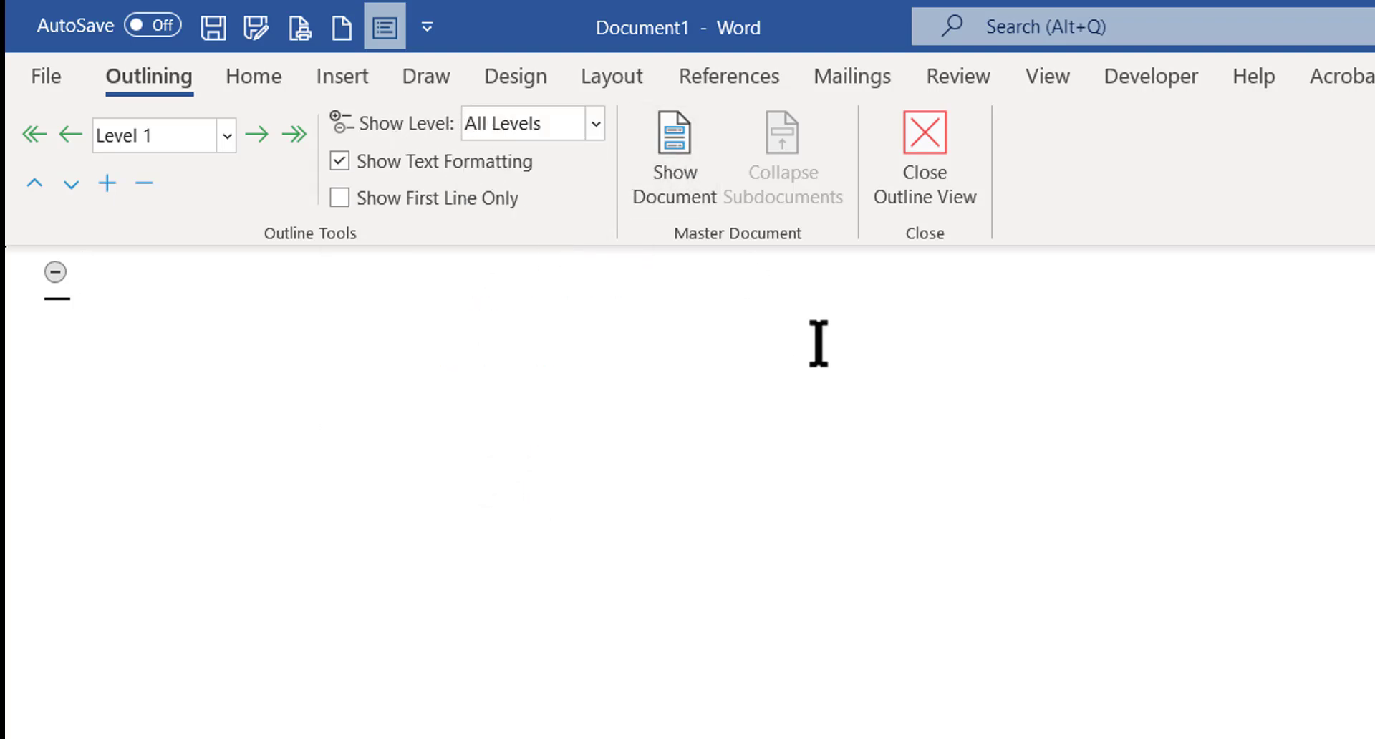
{"action": "left_click", "coordinate": [668, 190]}
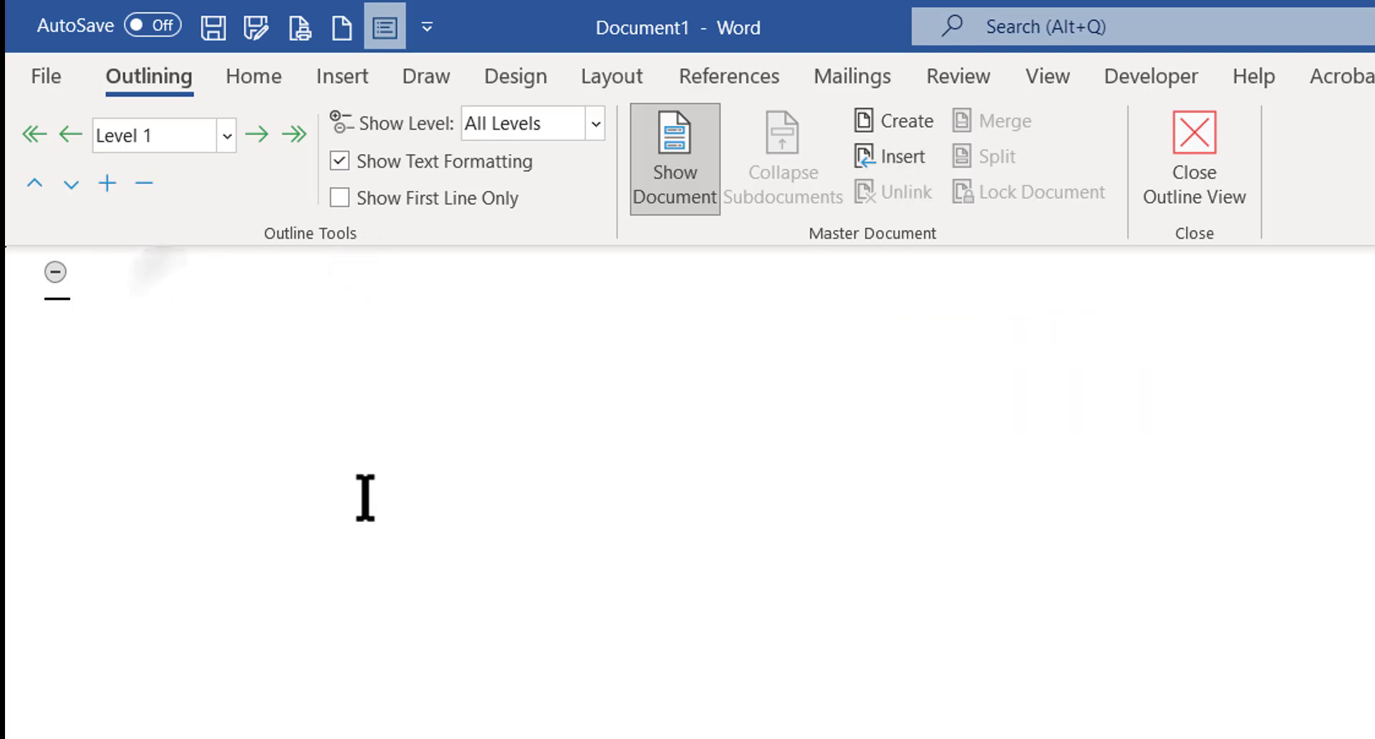
- Type the author's 'Master Document' title at Level 1, then add an empty Level 2 line
{"action": "type", "text": "Debra"}
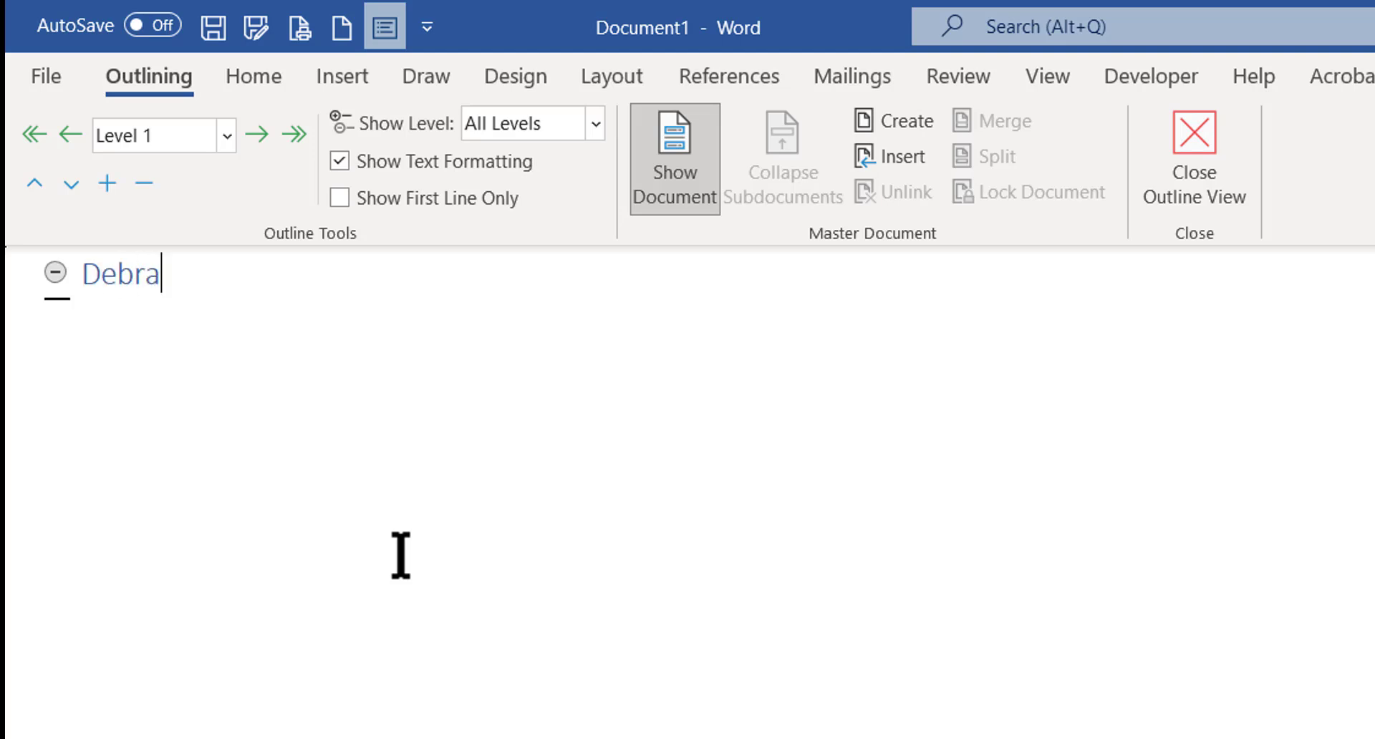
{"action": "type", "text": "'s M"}
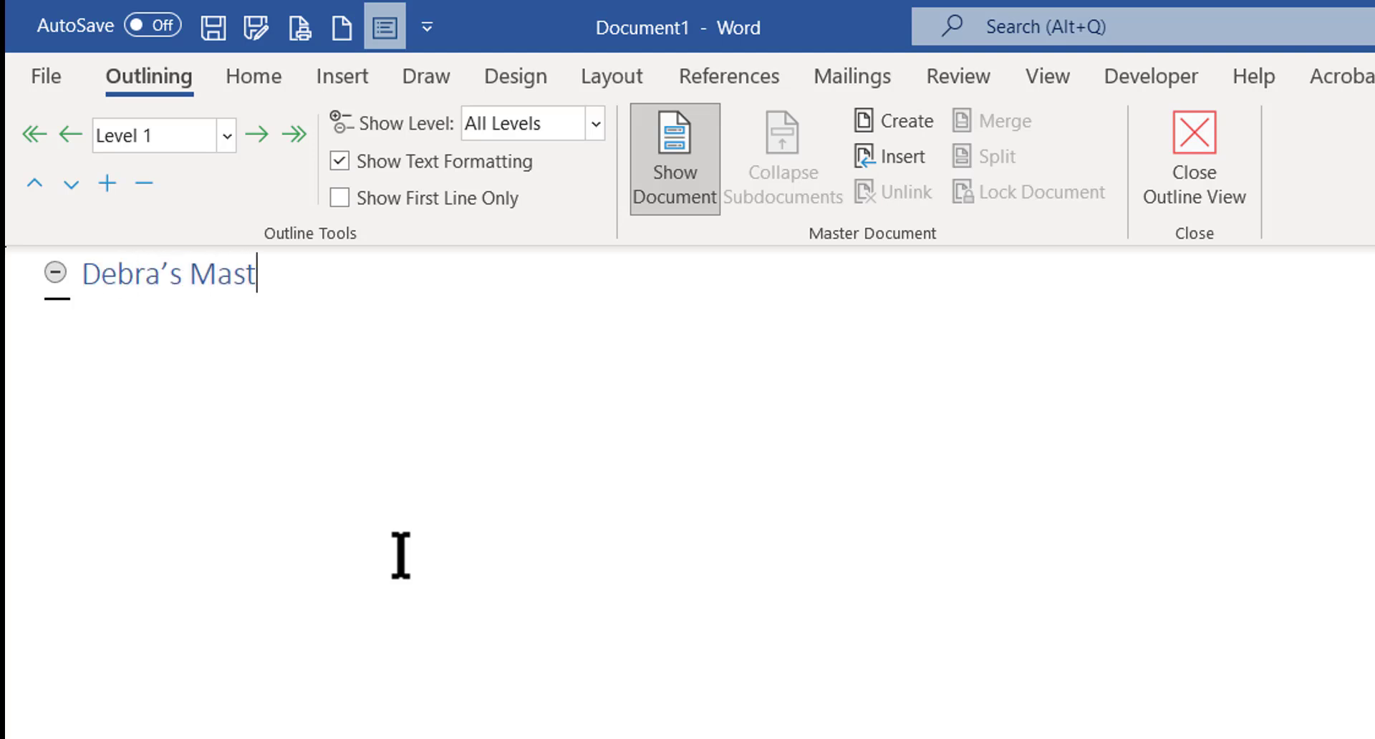
{"action": "type", "text": "aster Docuem"}
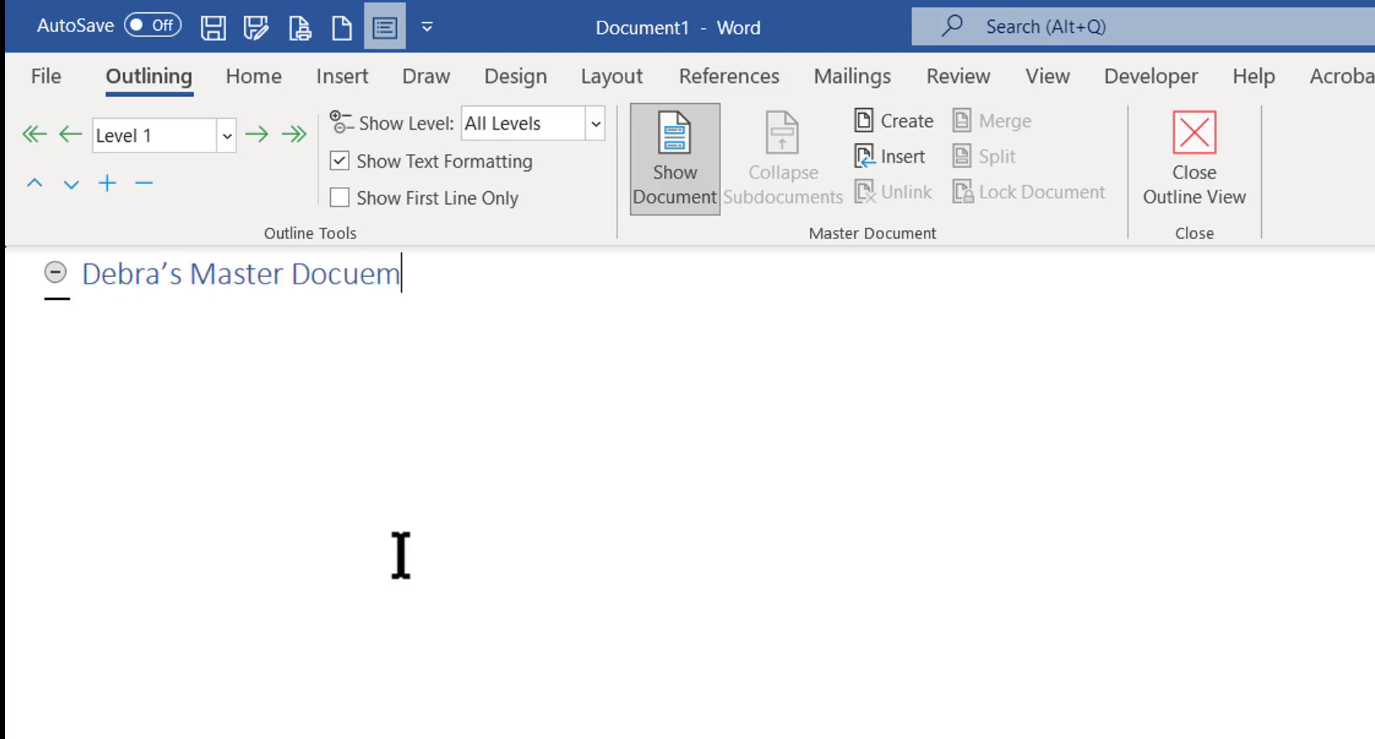
{"action": "key", "text": "BackSpace"}
{"action": "key", "text": "BackSpace"}
{"action": "type", "text": "ment"}
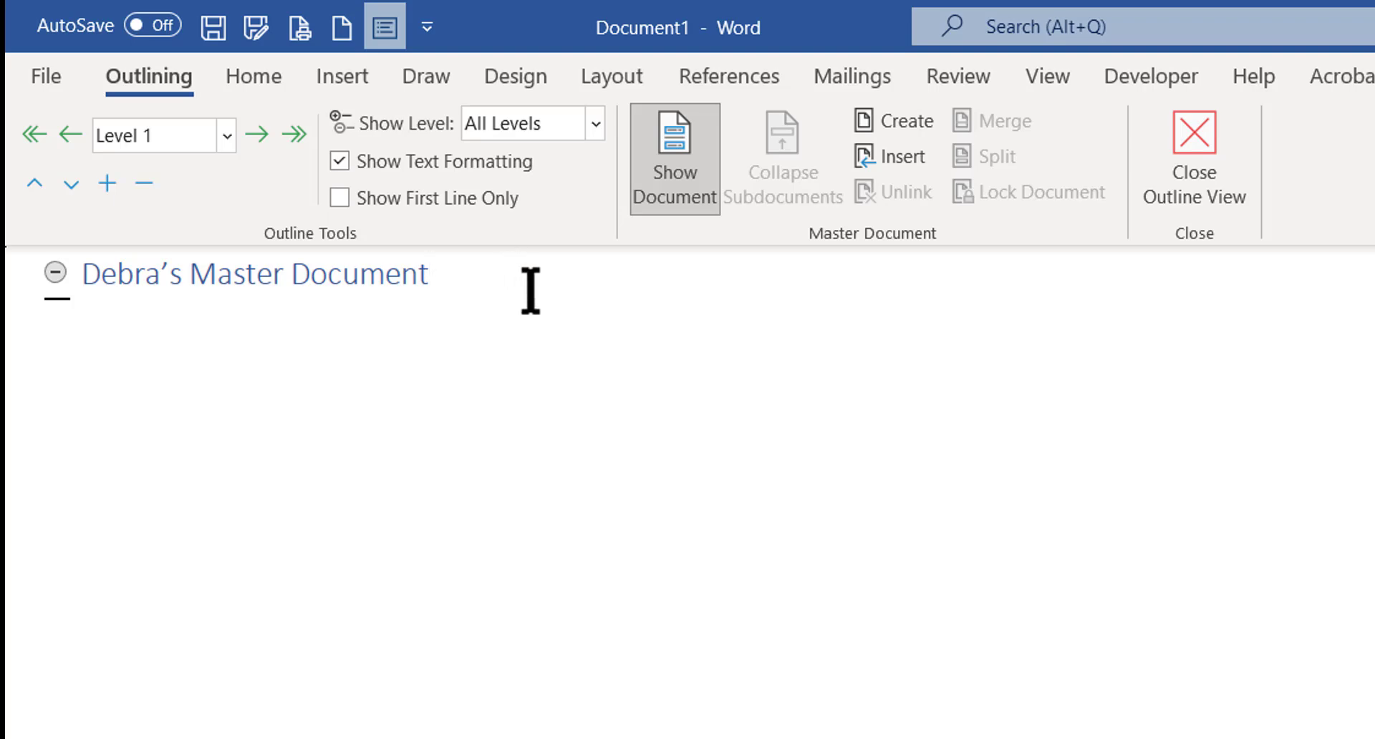
{"action": "key", "text": "Return"}
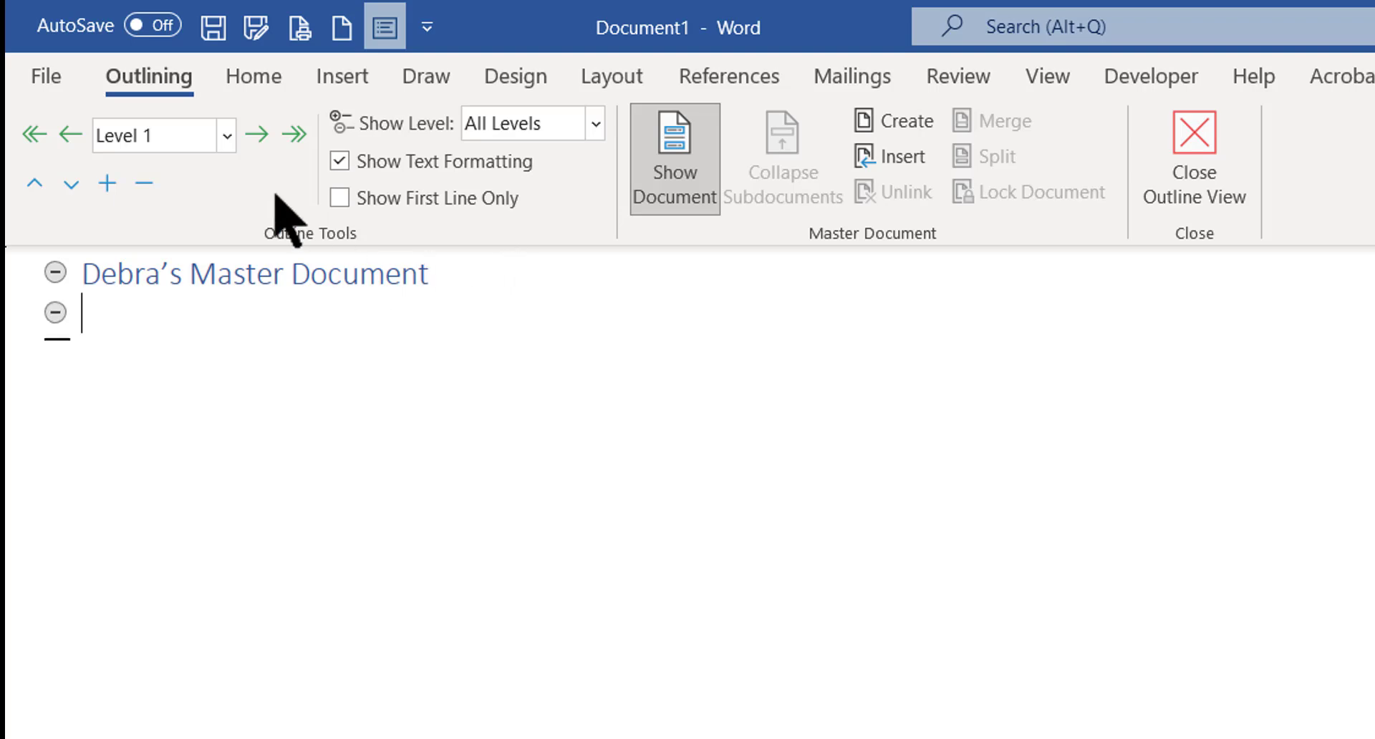
{"action": "left_click", "coordinate": [226, 136]}
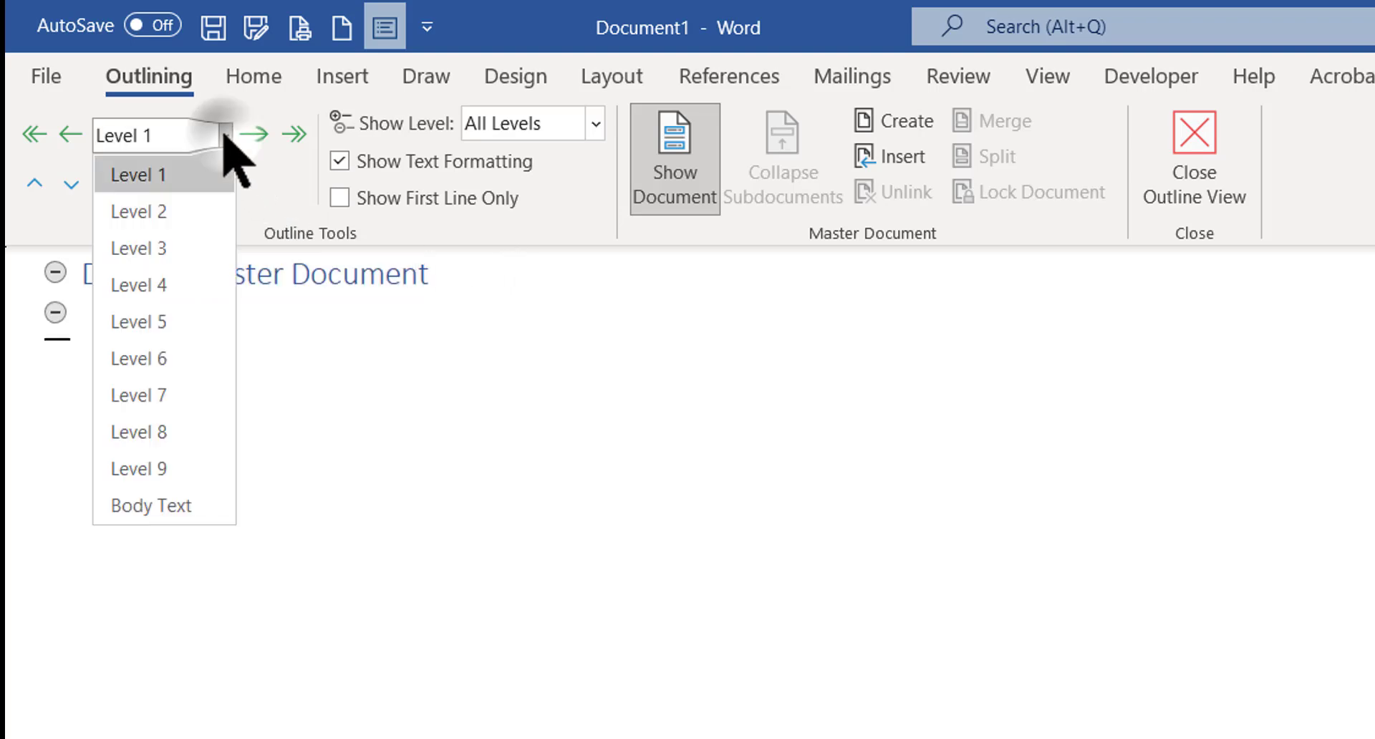
{"action": "left_click", "coordinate": [162, 207]}
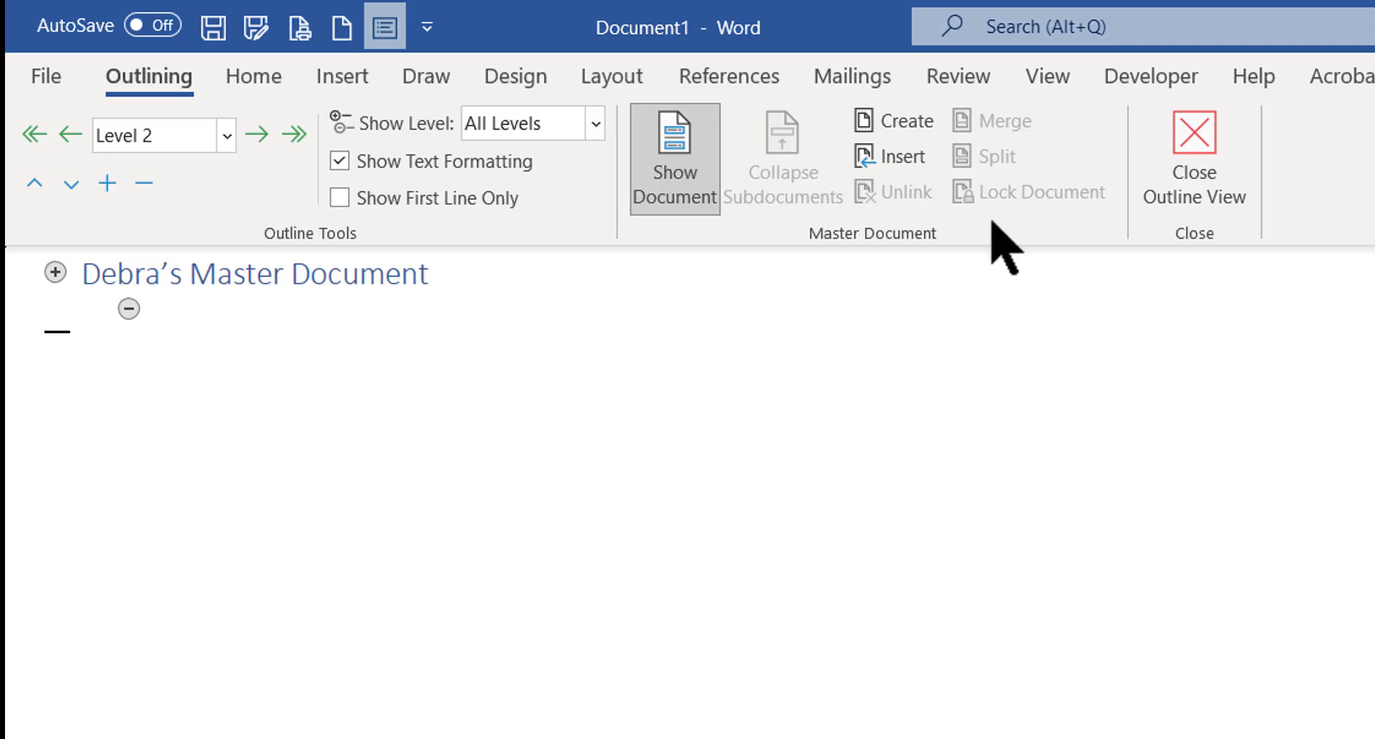
- Insert SUBDOCUMENT by HECTOR.docx from the MCC folder as a subdocument
{"action": "left_click", "coordinate": [888, 158]}
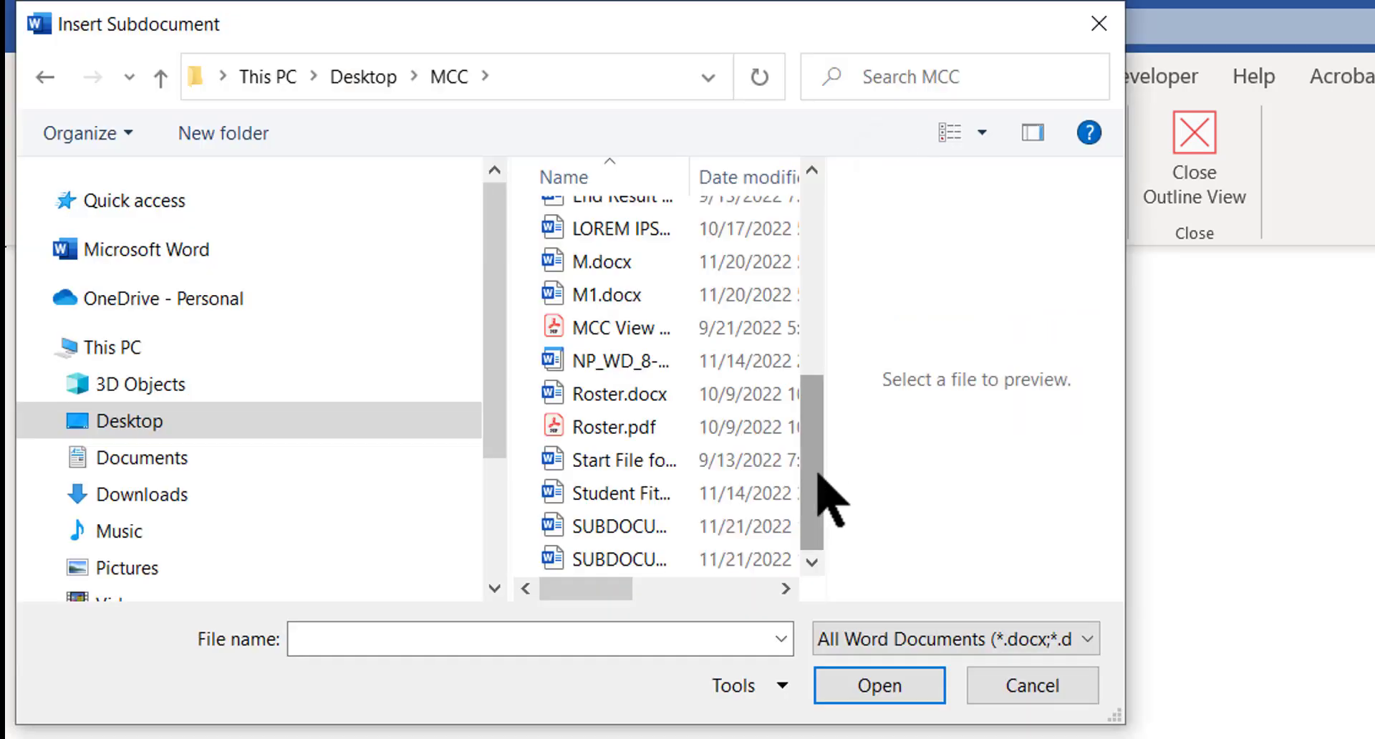
{"action": "mouse_move", "coordinate": [819, 475]}
{"action": "left_mouse_down"}
{"action": "mouse_move", "coordinate": [807, 420]}
{"action": "mouse_move", "coordinate": [810, 482]}
{"action": "left_mouse_up"}
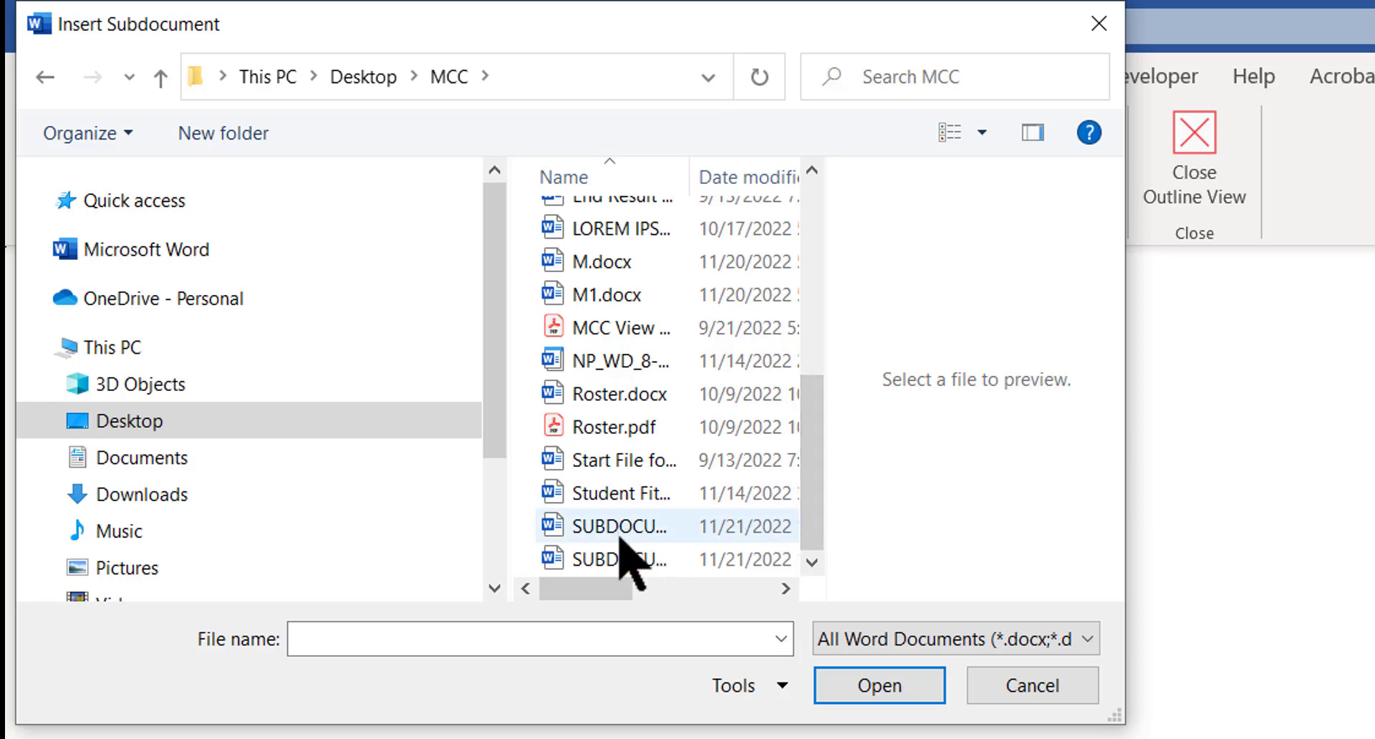
{"action": "left_click_drag", "start_coordinate": [704, 188], "coordinate": [796, 201]}
{"action": "mouse_move", "coordinate": [690, 523]}
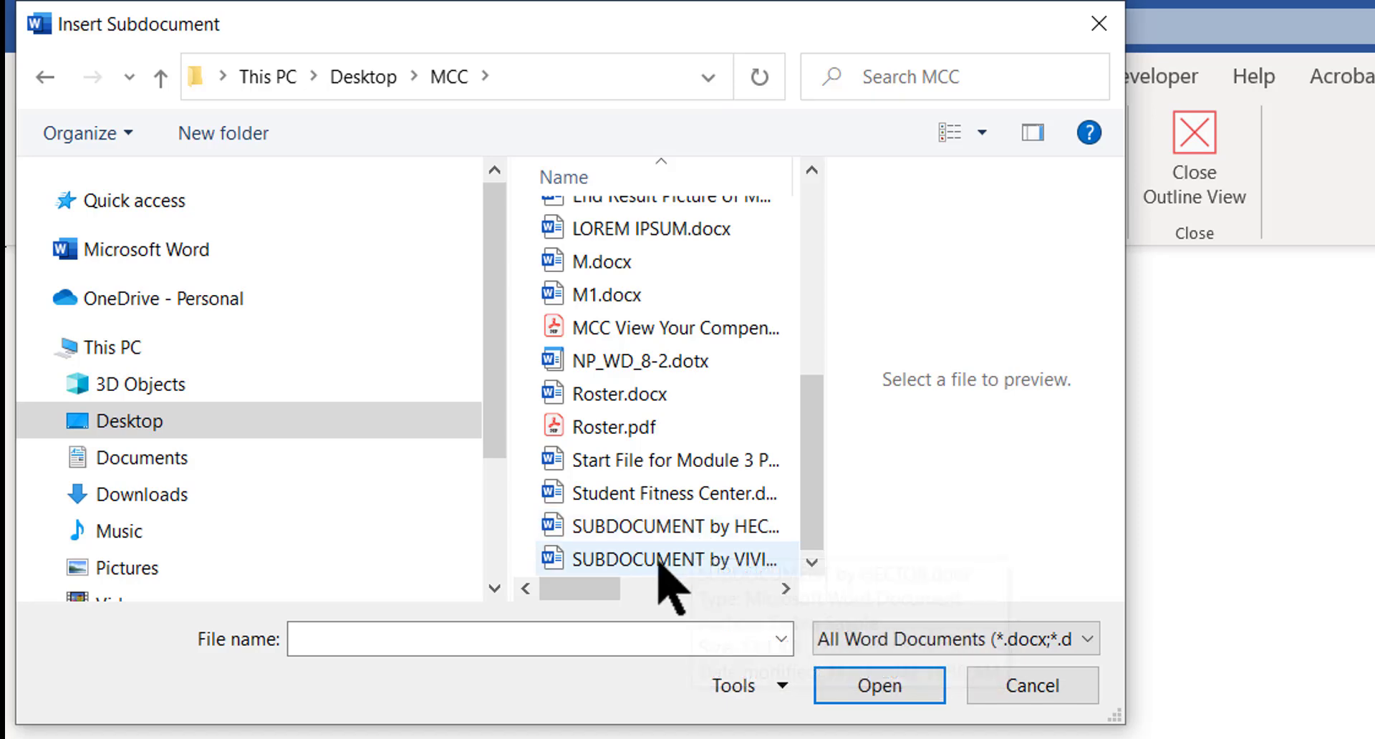
{"action": "mouse_move", "coordinate": [662, 566]}
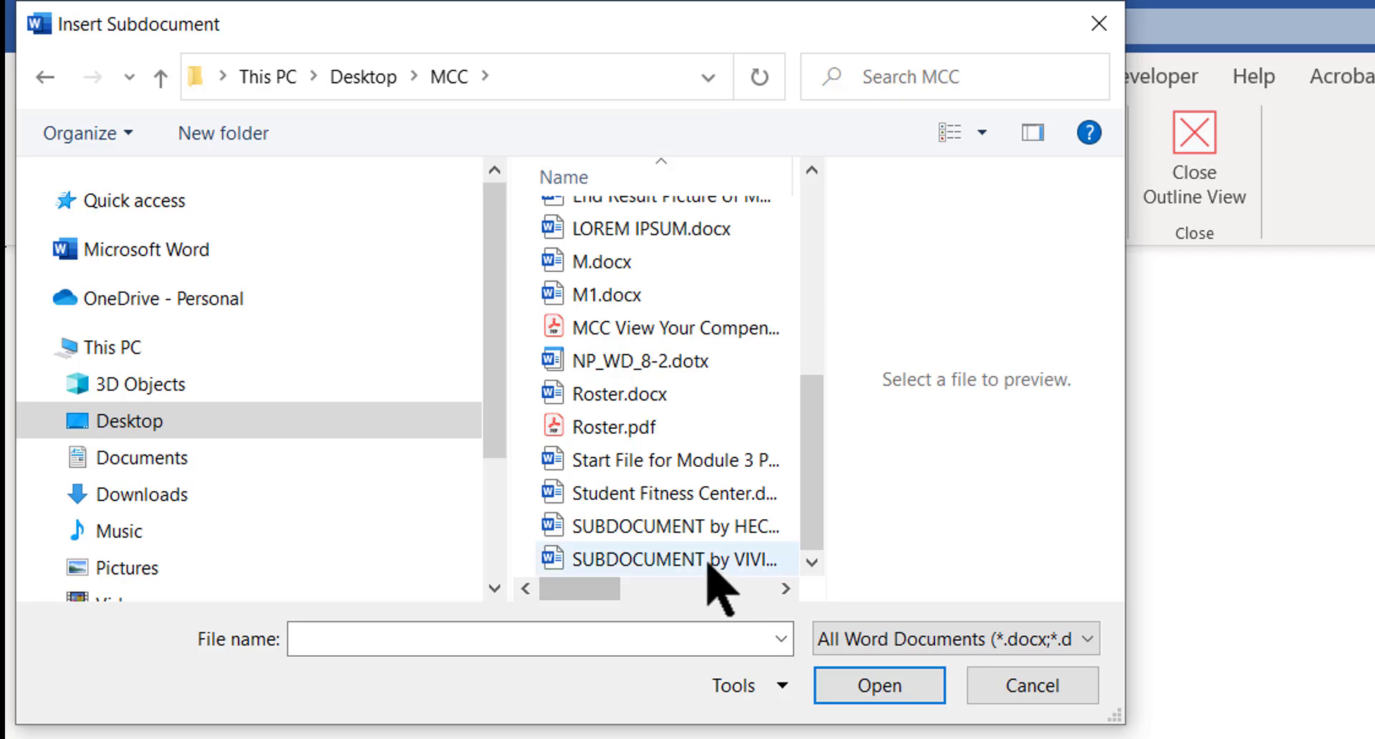
{"action": "left_click", "coordinate": [667, 525]}
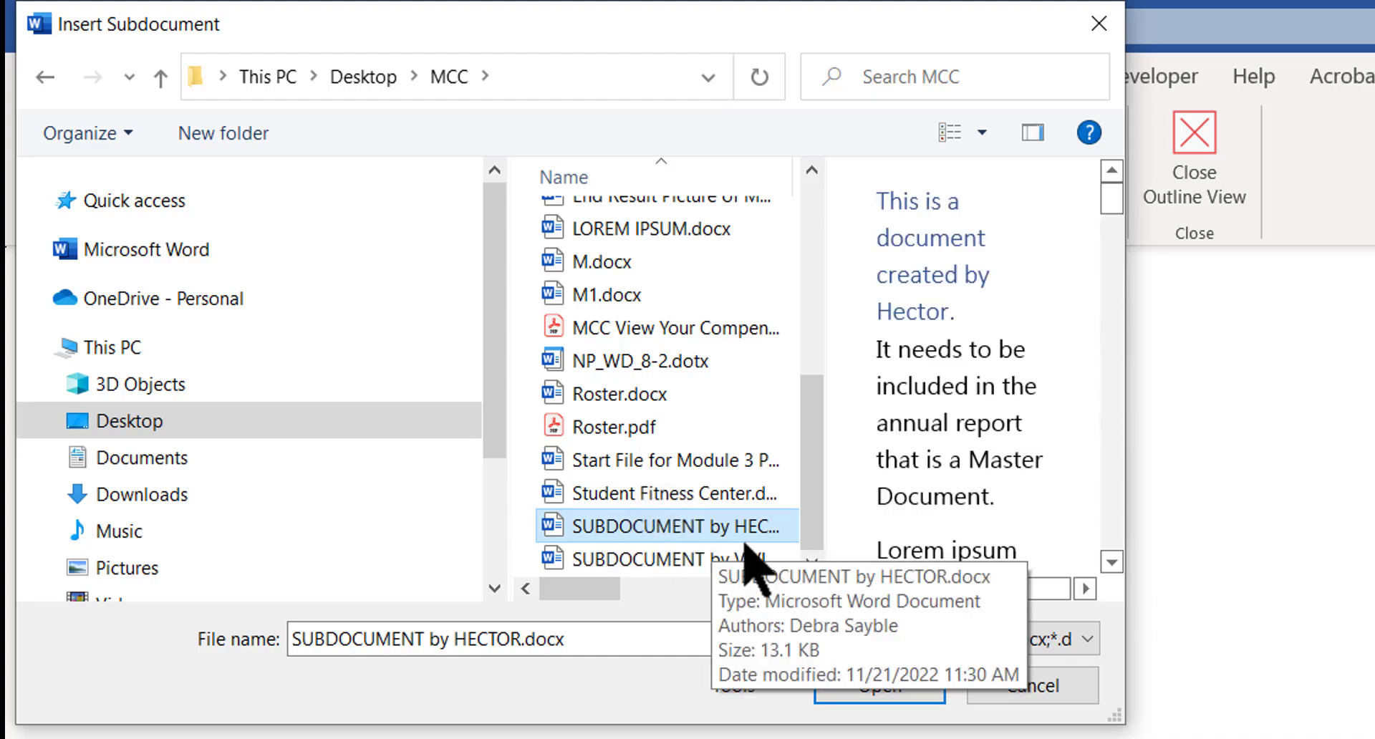
{"action": "left_click", "coordinate": [853, 688]}
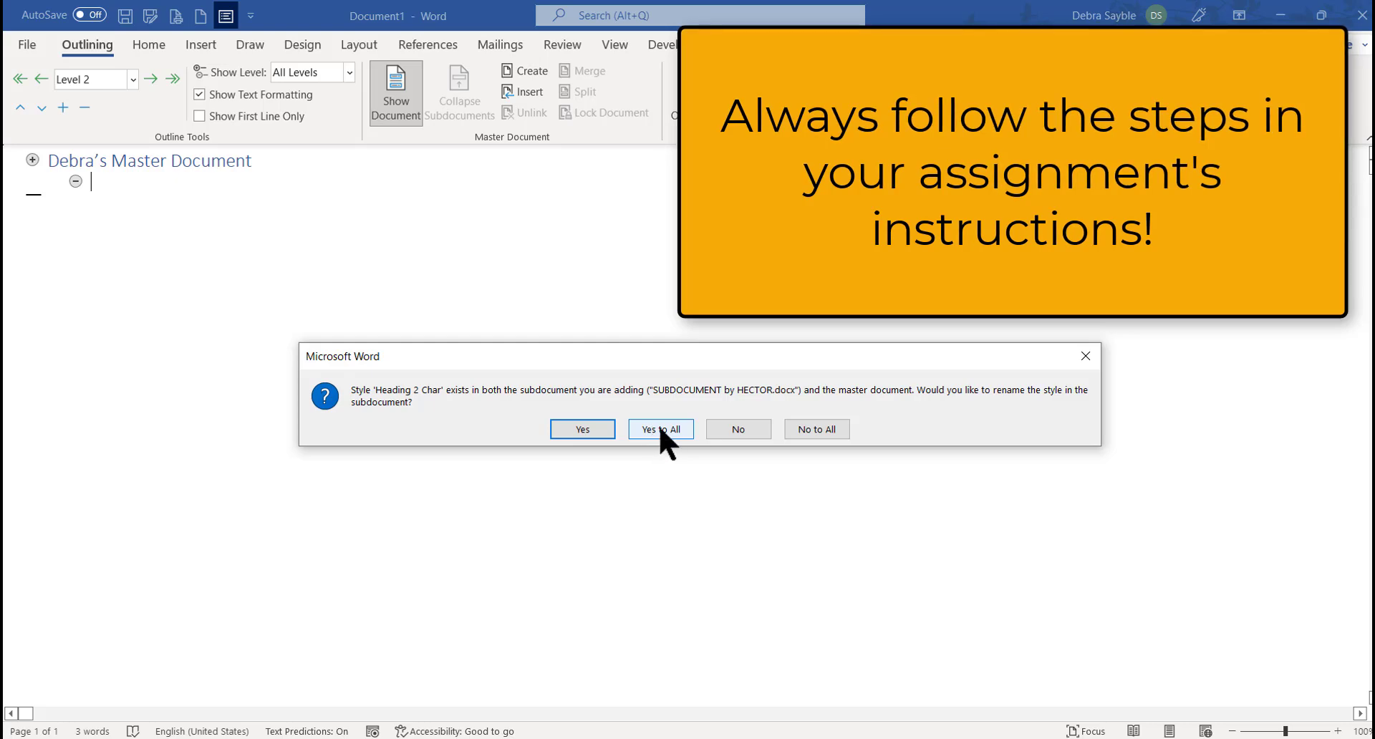
{"action": "left_click", "coordinate": [661, 428]}
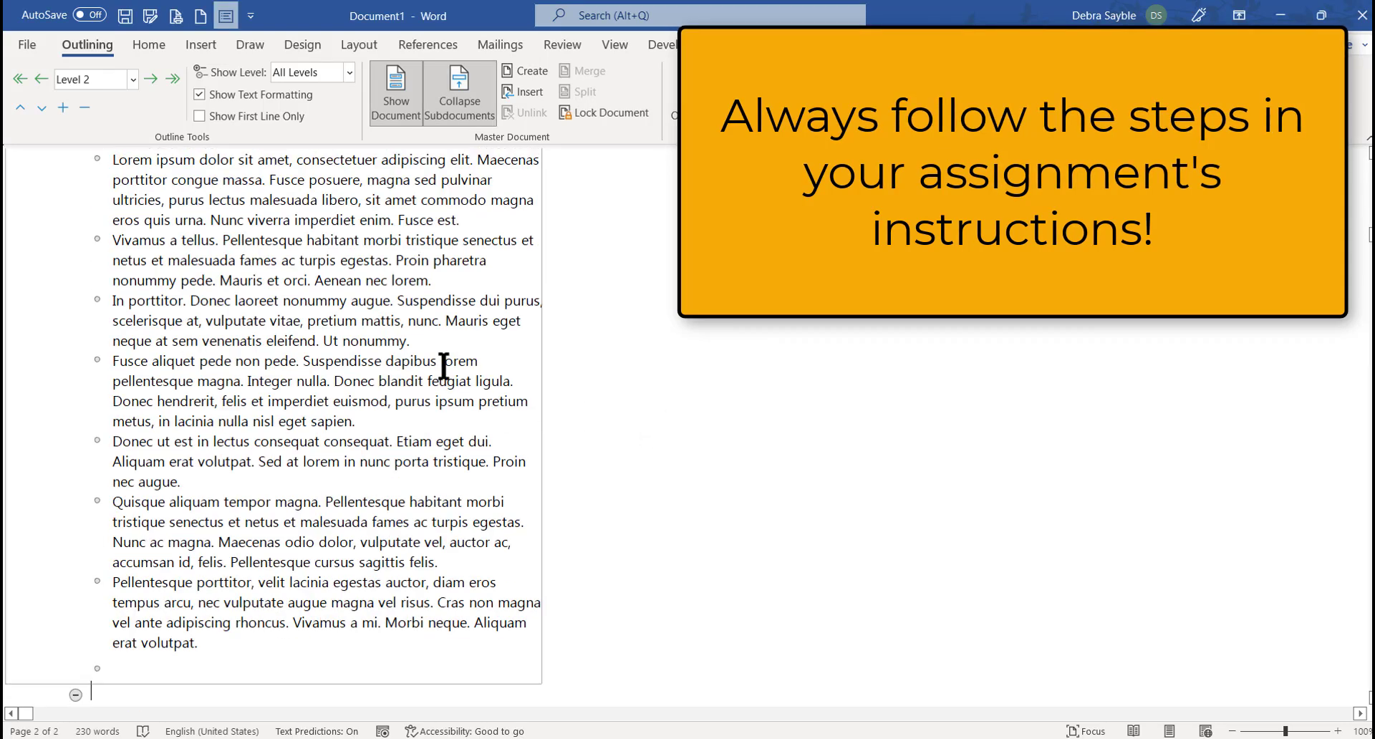
{"action": "scroll", "coordinate": [443, 366], "scroll_direction": "up", "scroll_amount": 2}
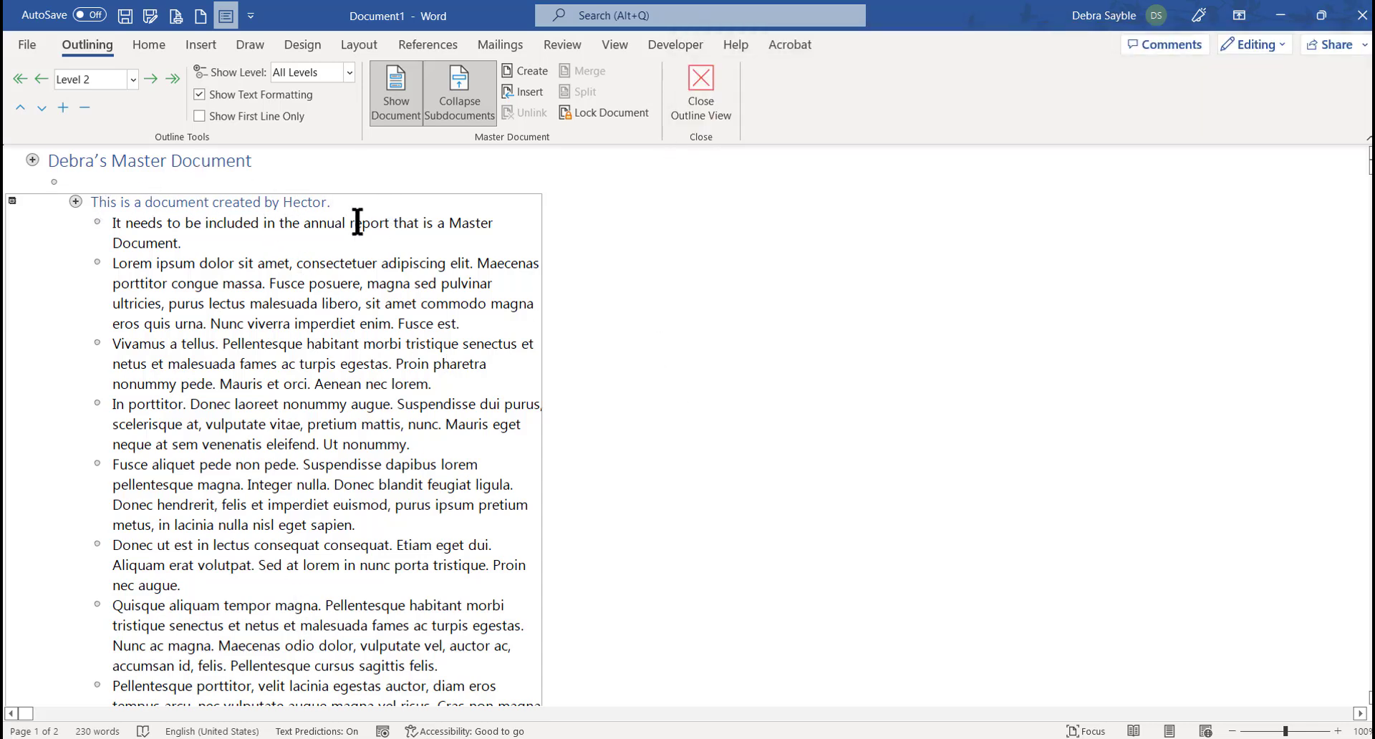
{"action": "left_click", "coordinate": [175, 202]}
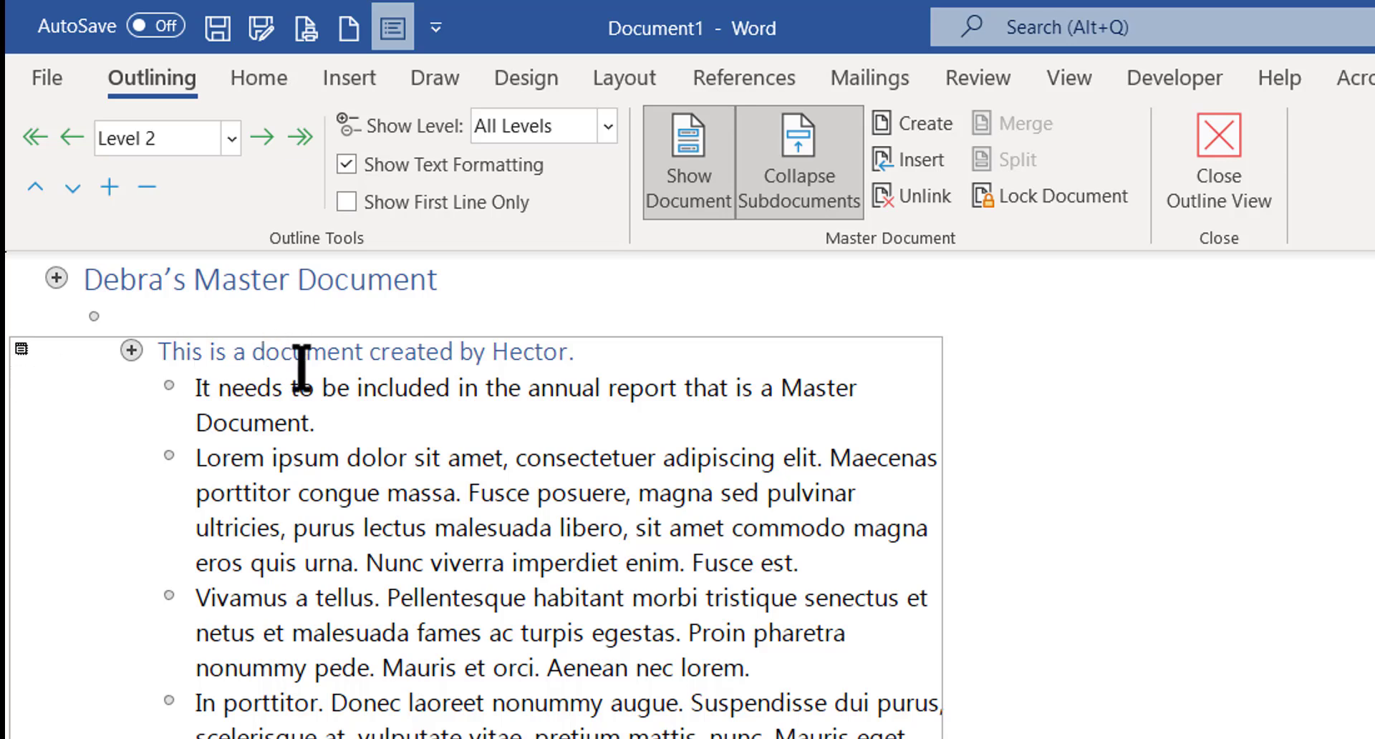
- Place the cursor in Hector's subdocument text and collapse it to its file link
{"action": "left_click", "coordinate": [301, 387]}
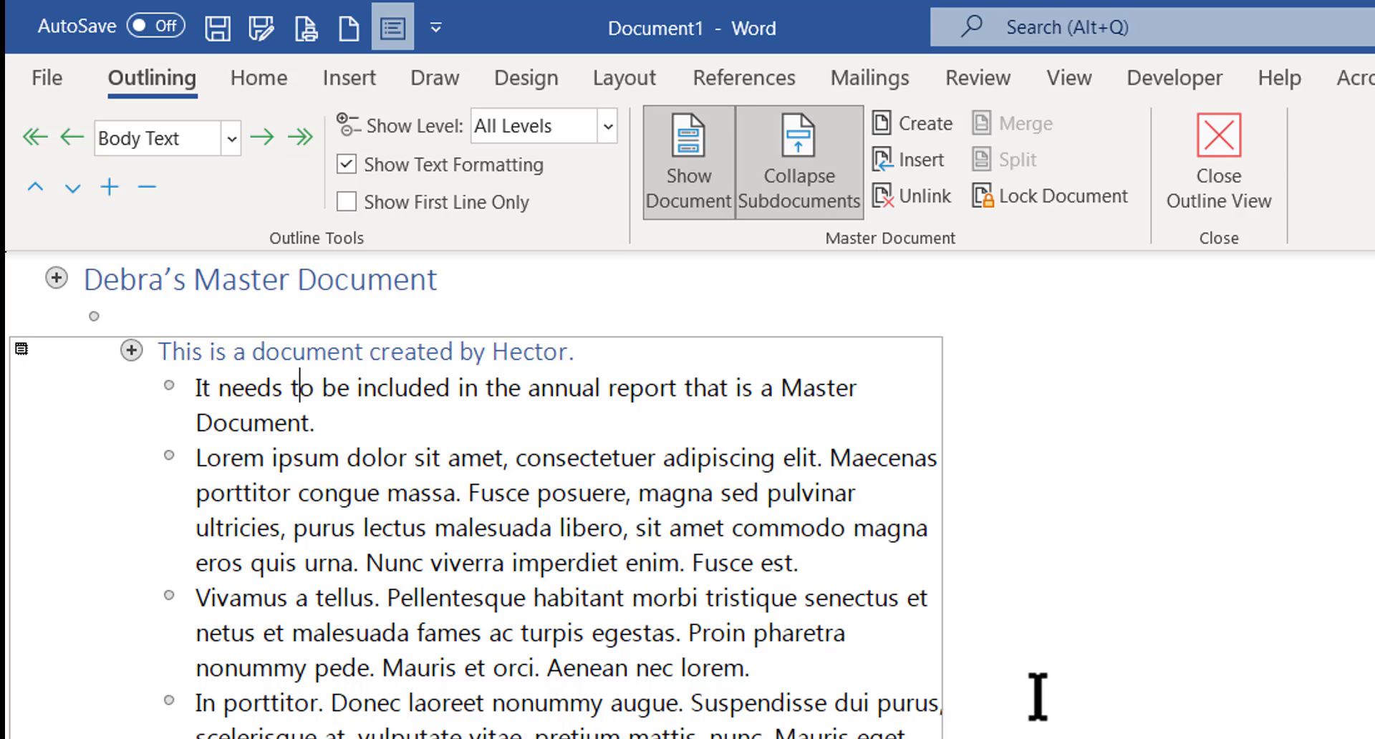
{"action": "left_click", "coordinate": [816, 185]}
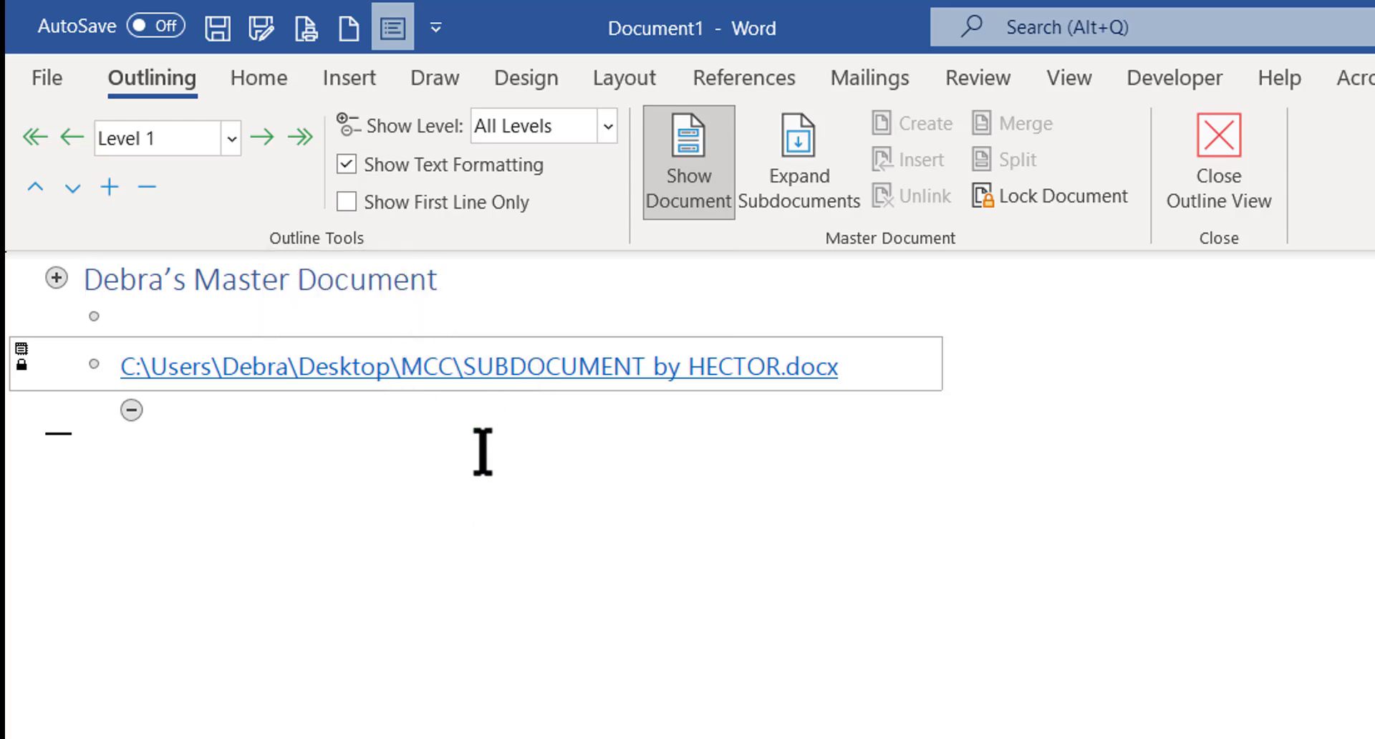
- Open SUBDOCUMENT by HECTOR.docx from its link, then restore, move and re-maximize its window
{"action": "left_click", "coordinate": [378, 367], "text": "ctrl"}
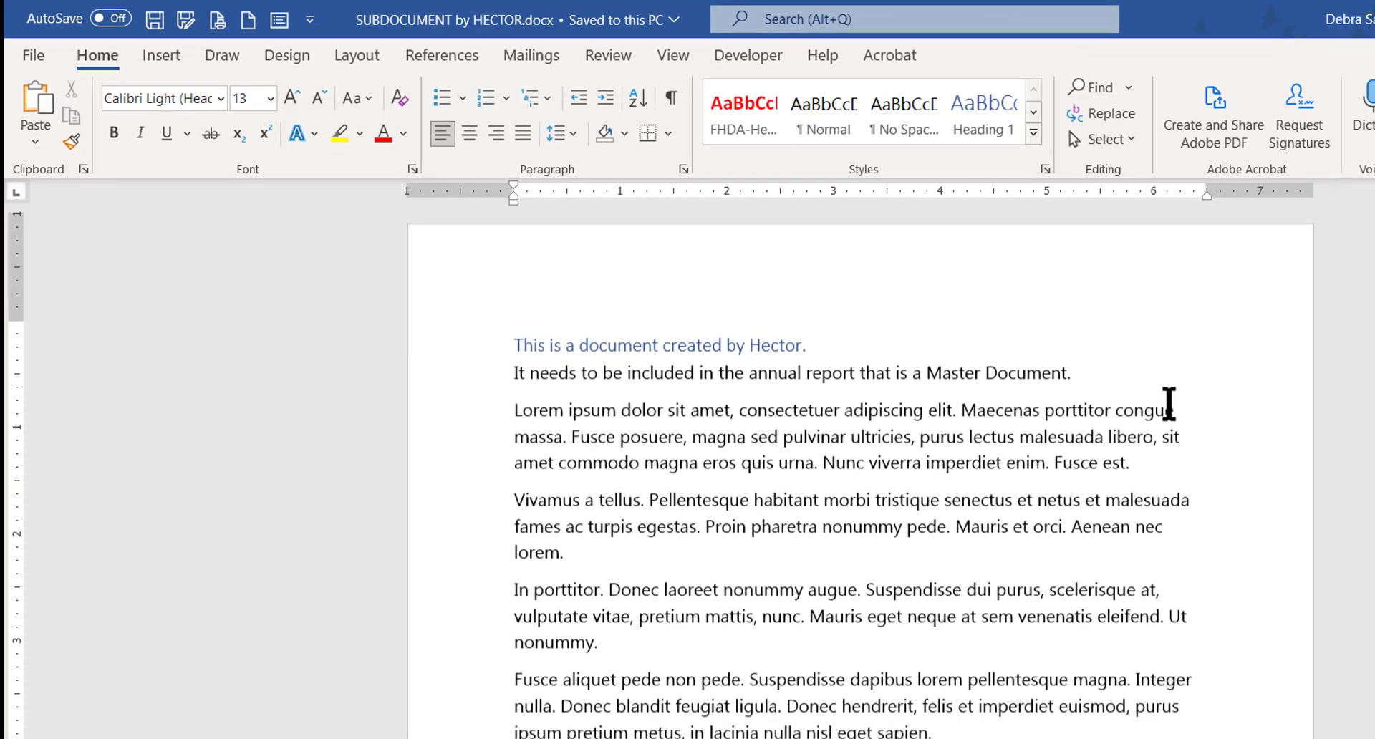
{"action": "scroll", "coordinate": [1168, 326], "scroll_direction": "down", "scroll_amount": 10}
{"action": "left_click_drag", "start_coordinate": [1369, 351], "coordinate": [1013, 181]}
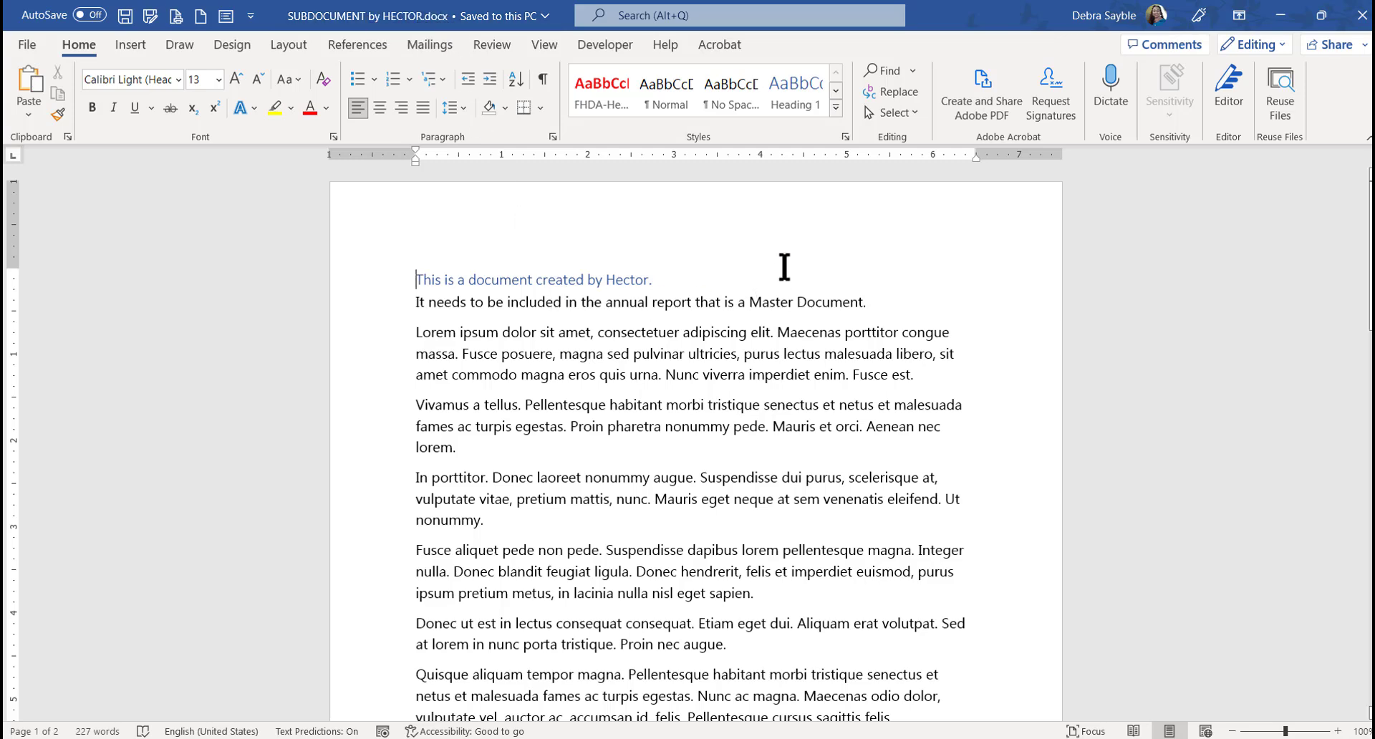
{"action": "mouse_move", "coordinate": [910, 276]}
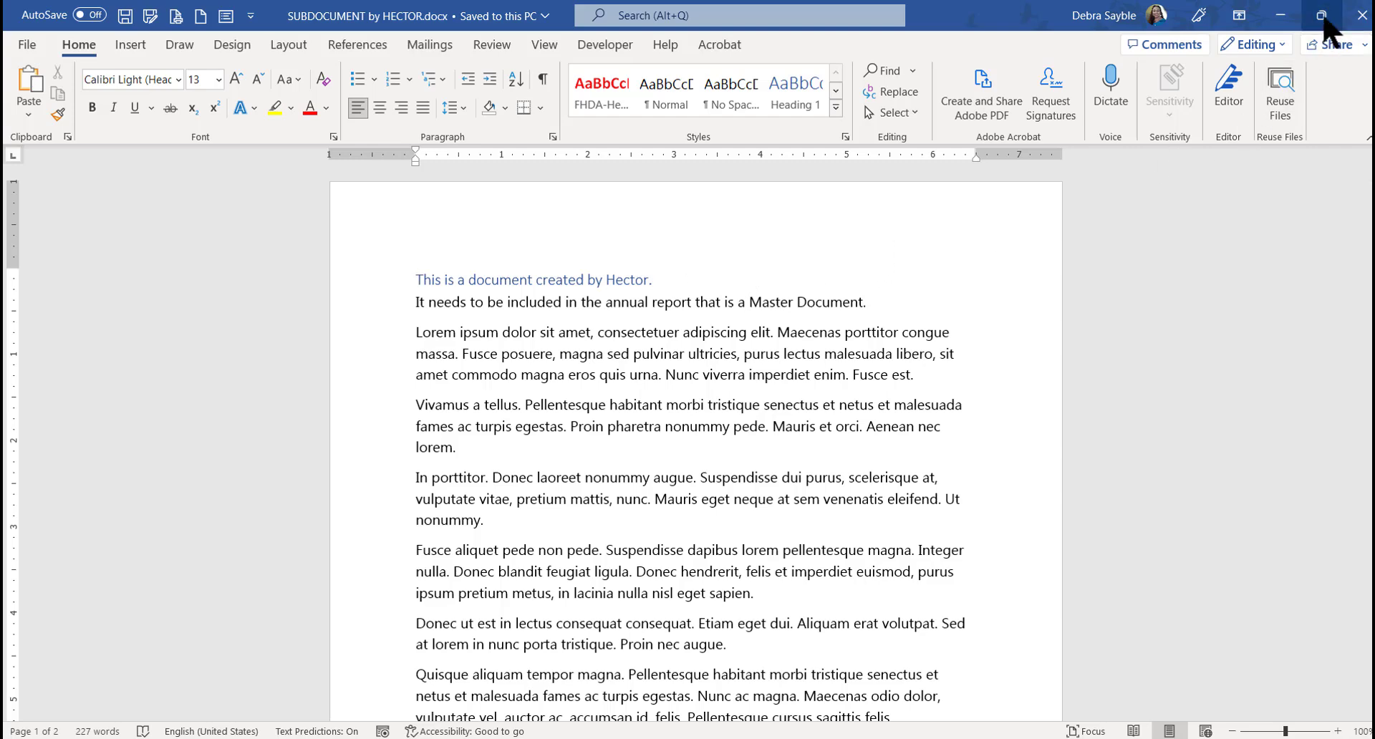
{"action": "left_click", "coordinate": [1323, 17]}
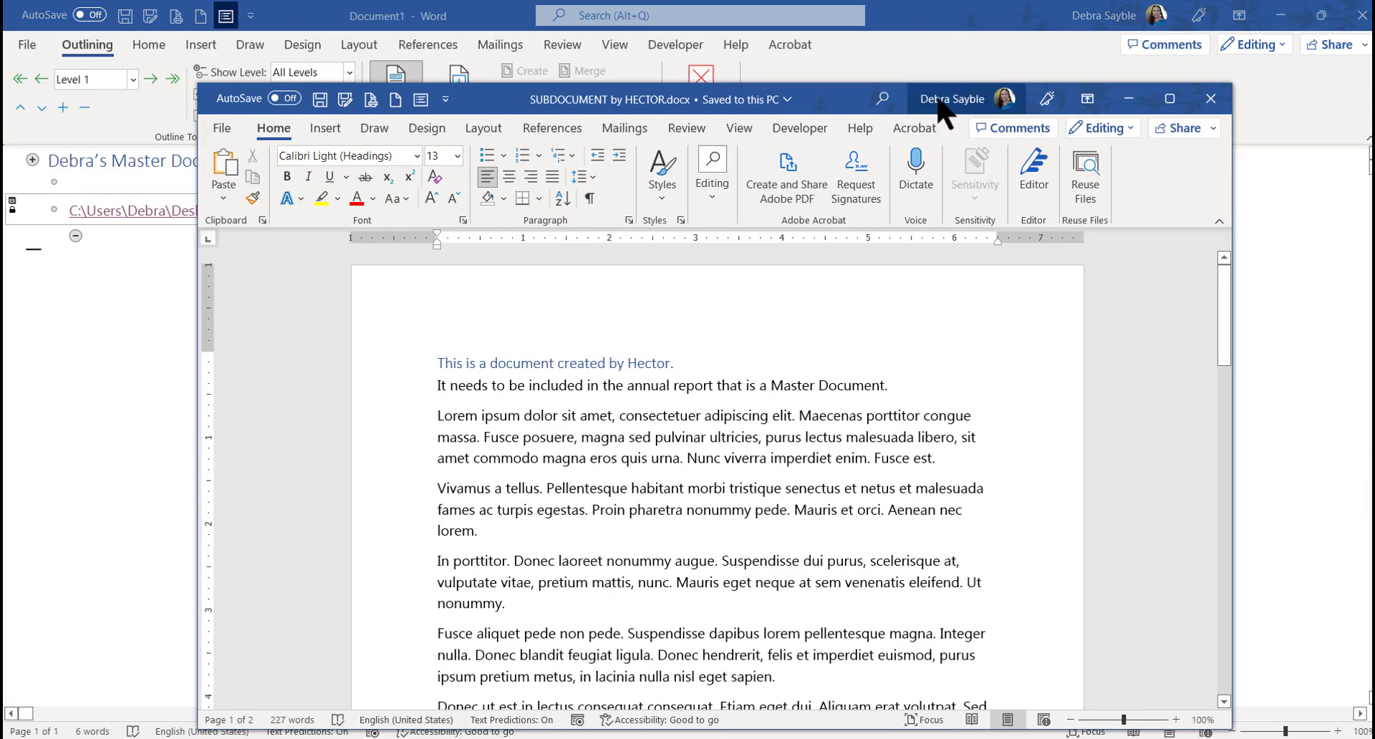
{"action": "left_click_drag", "start_coordinate": [944, 111], "coordinate": [1053, 154]}
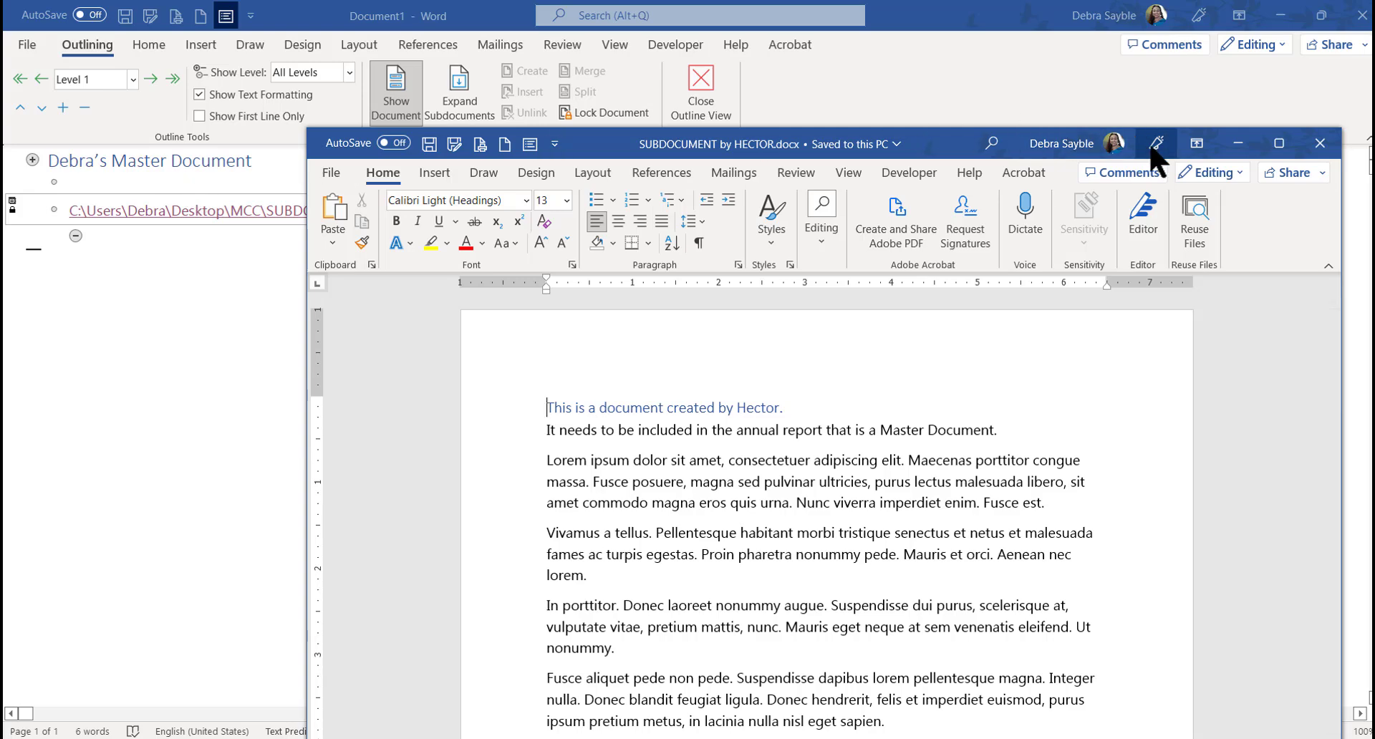
{"action": "left_click", "coordinate": [1279, 144]}
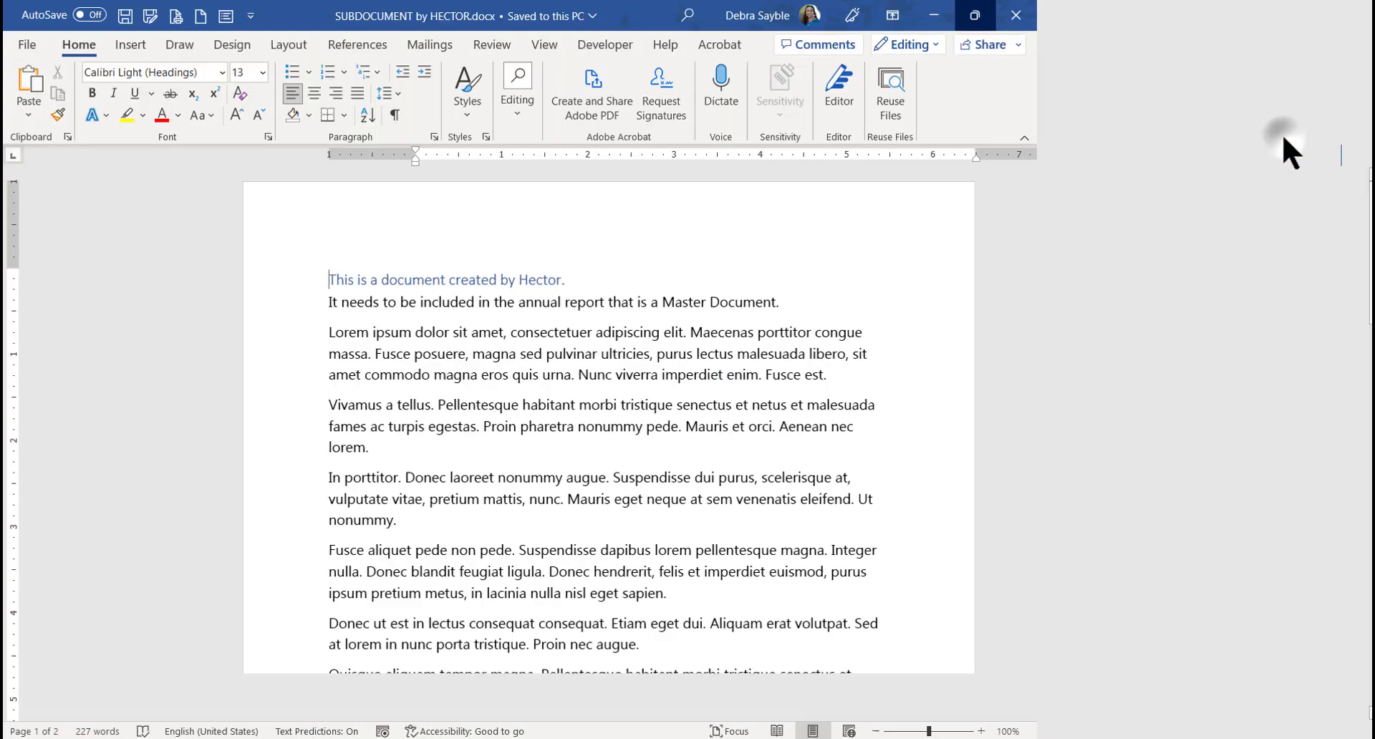
{"action": "scroll", "coordinate": [572, 406], "scroll_direction": "down", "scroll_amount": 3}
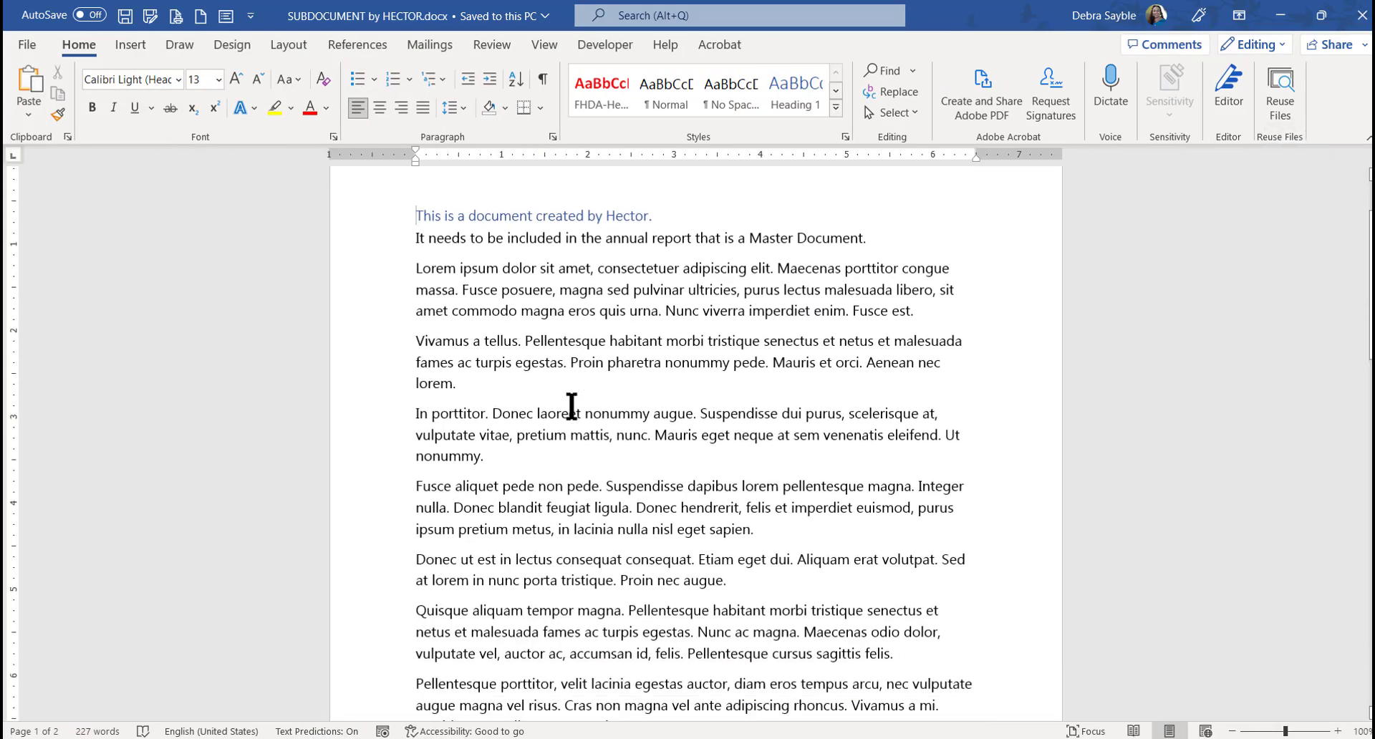
{"action": "scroll", "coordinate": [572, 406], "scroll_direction": "up", "scroll_amount": 3}
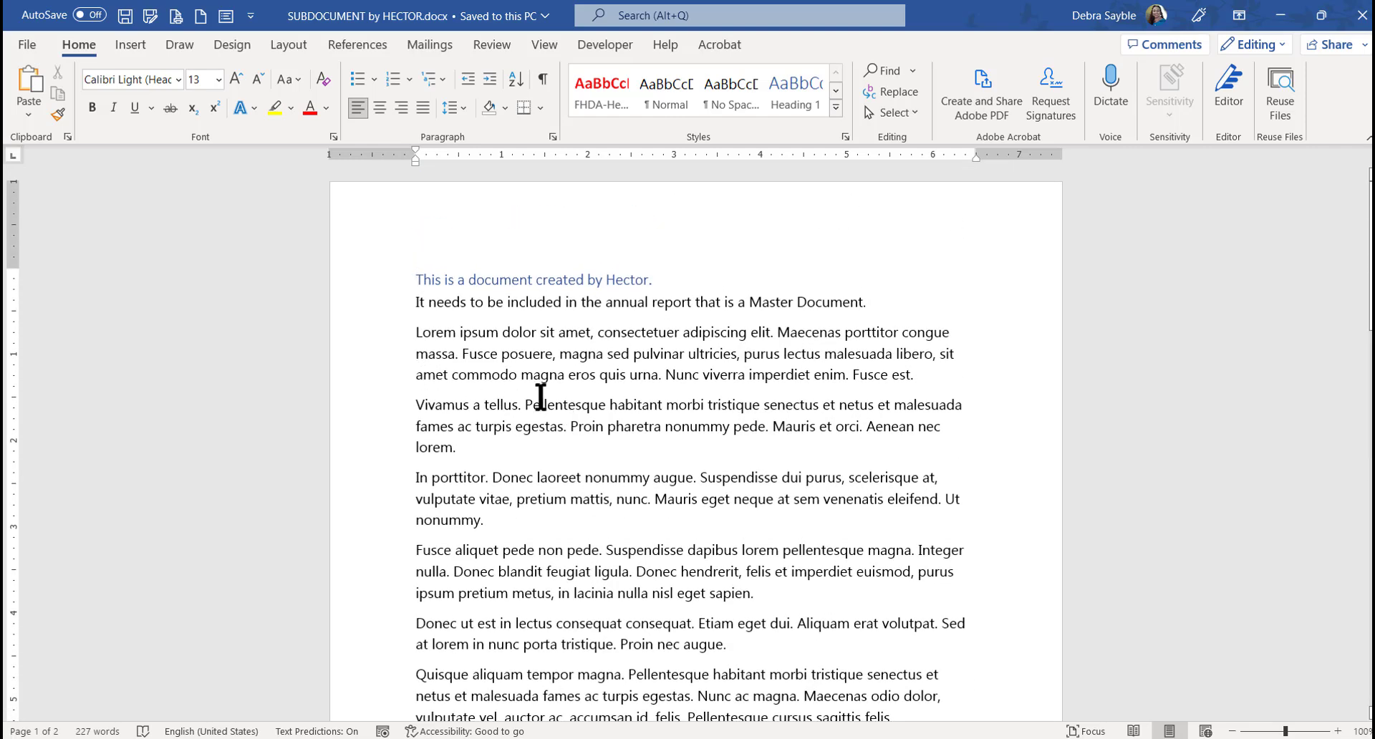
- Make the Lorem ipsum and Vivamus paragraphs purple and bold
{"action": "left_click_drag", "start_coordinate": [541, 396], "coordinate": [483, 464]}
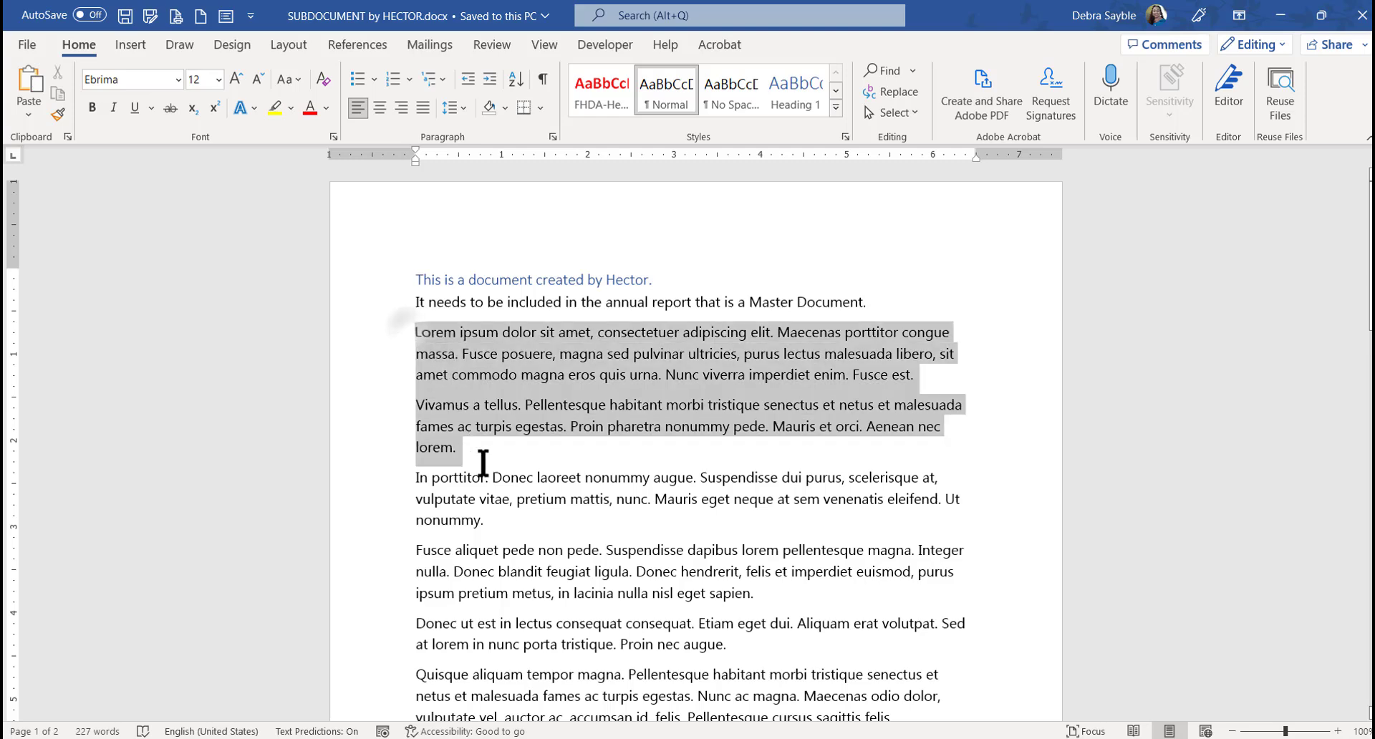
{"action": "left_click", "coordinate": [326, 107]}
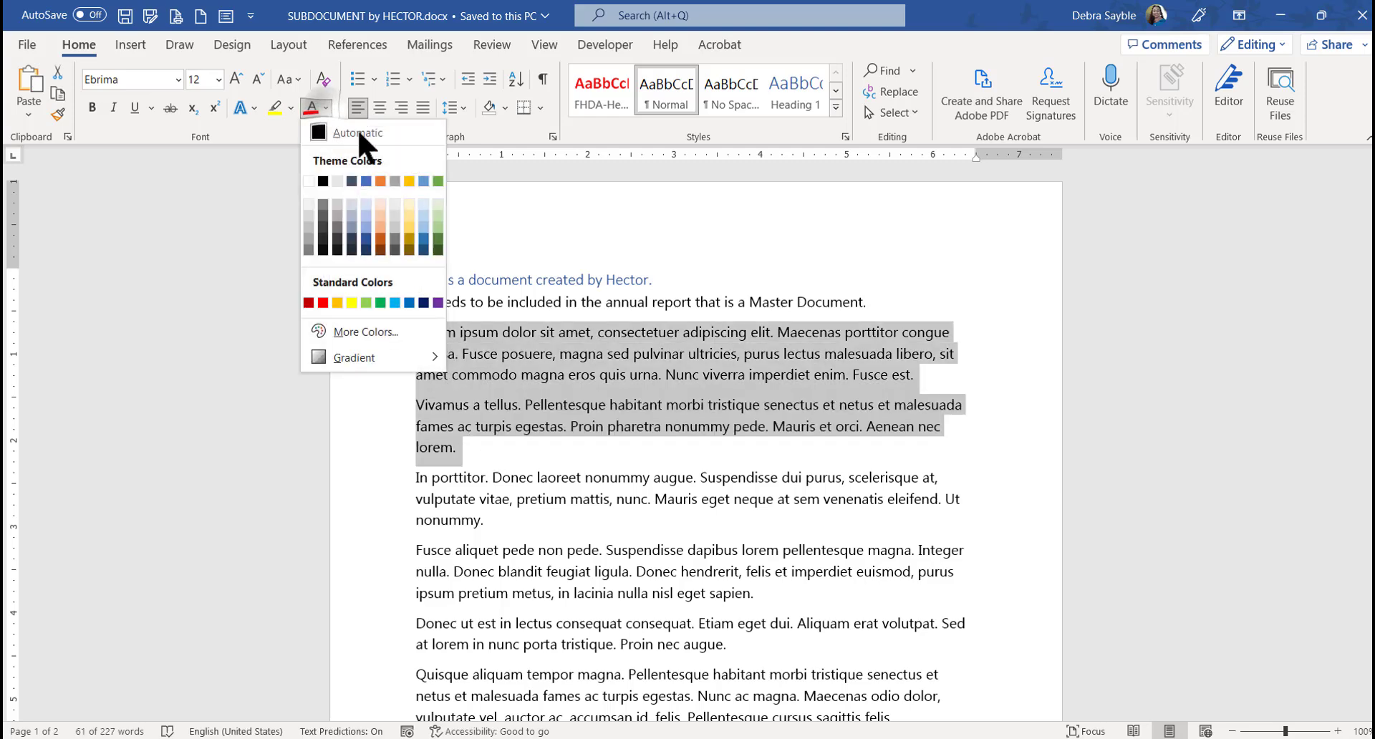
{"action": "left_click", "coordinate": [437, 303]}
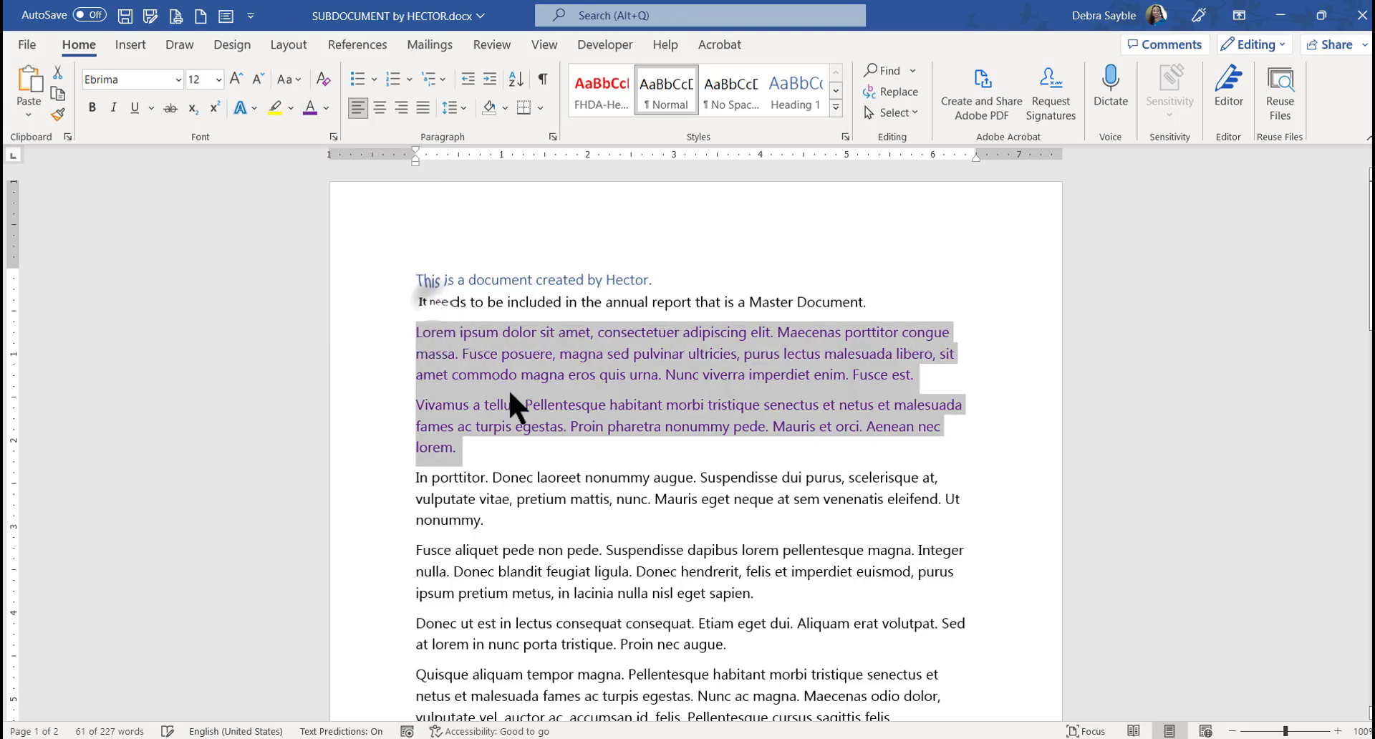
{"action": "left_click", "coordinate": [616, 499]}
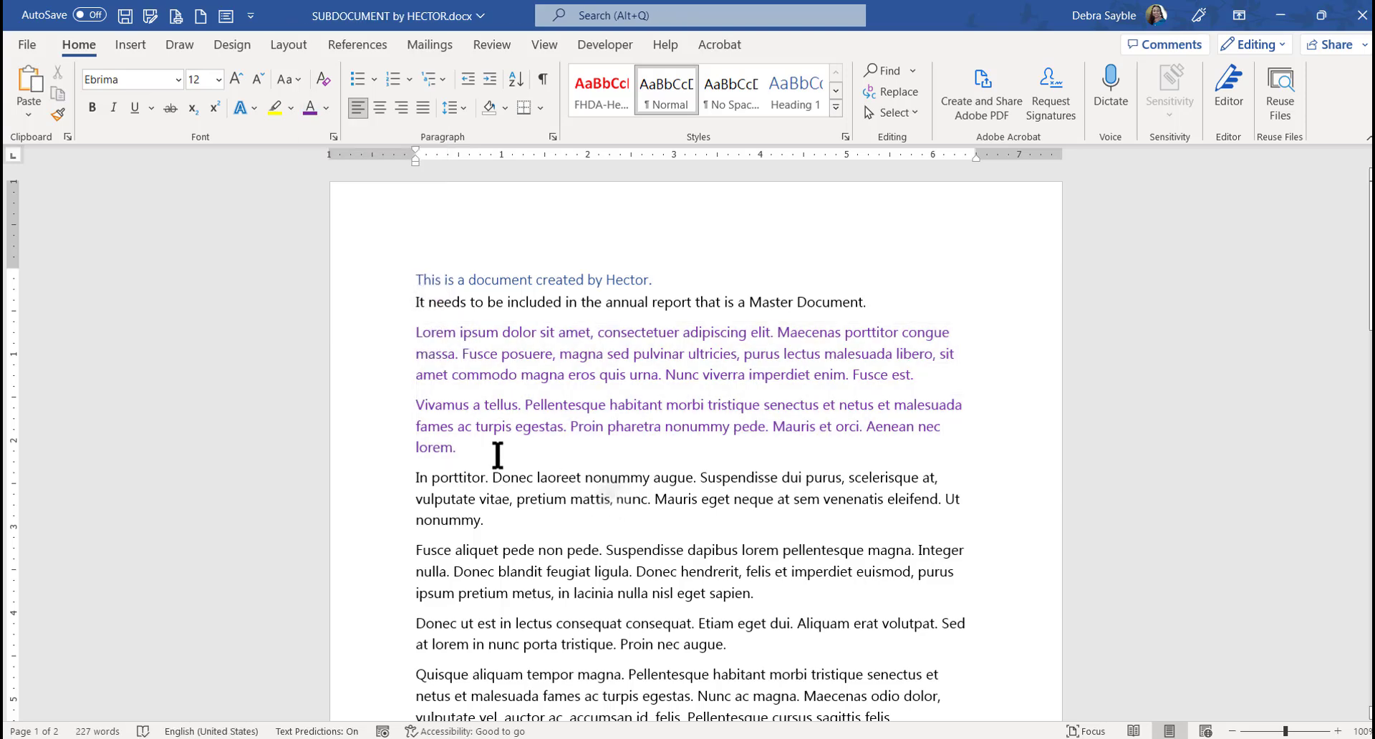
{"action": "left_click_drag", "start_coordinate": [497, 455], "coordinate": [384, 329]}
{"action": "left_click", "coordinate": [401, 301]}
- Save Hector's subdocument and close its window
{"action": "left_click", "coordinate": [577, 462]}
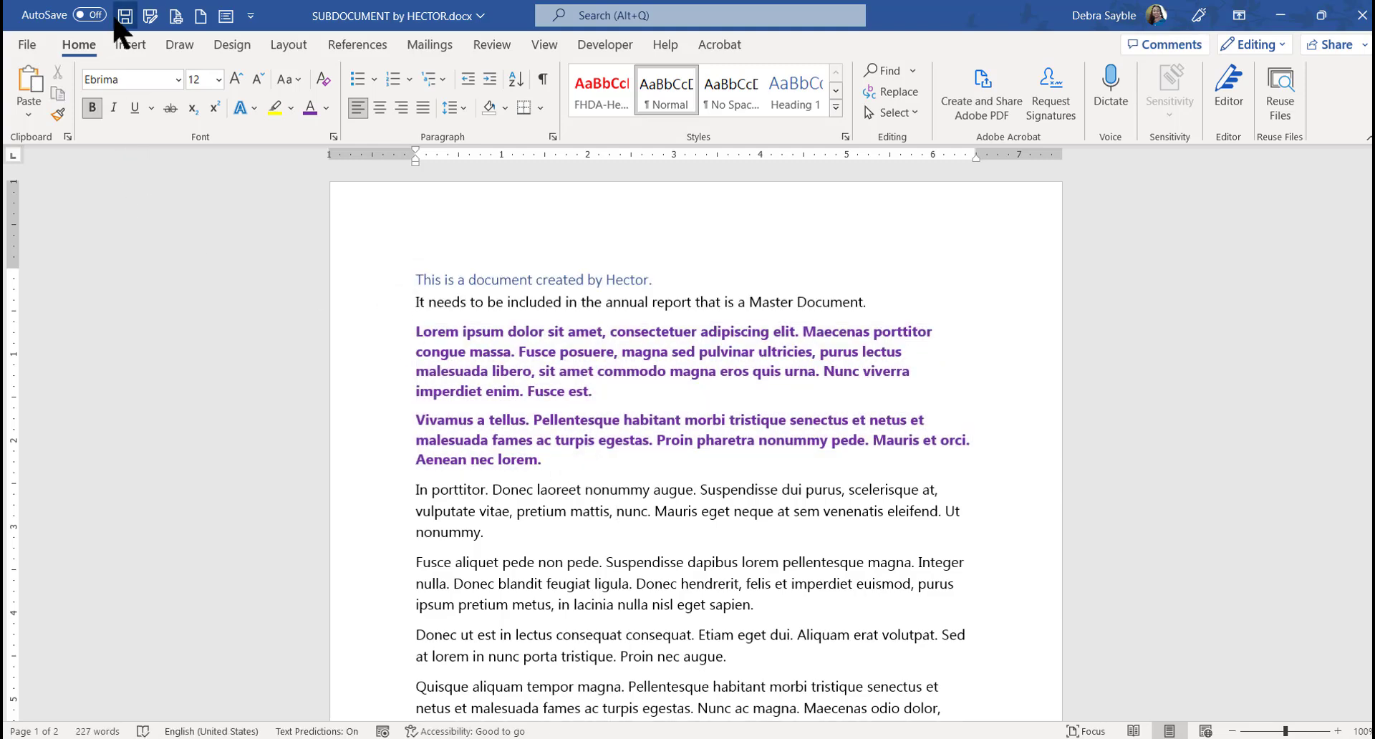
{"action": "left_click", "coordinate": [125, 16]}
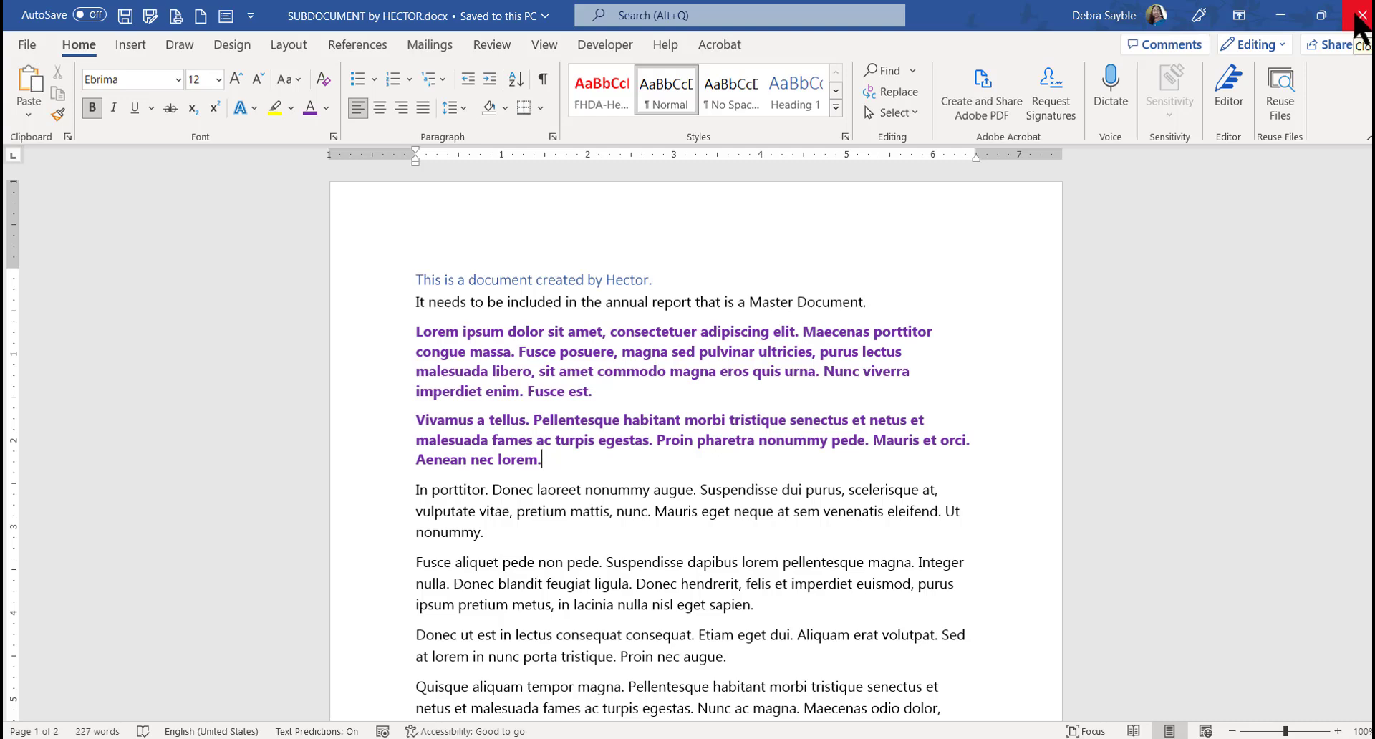
{"action": "left_click", "coordinate": [1360, 15]}
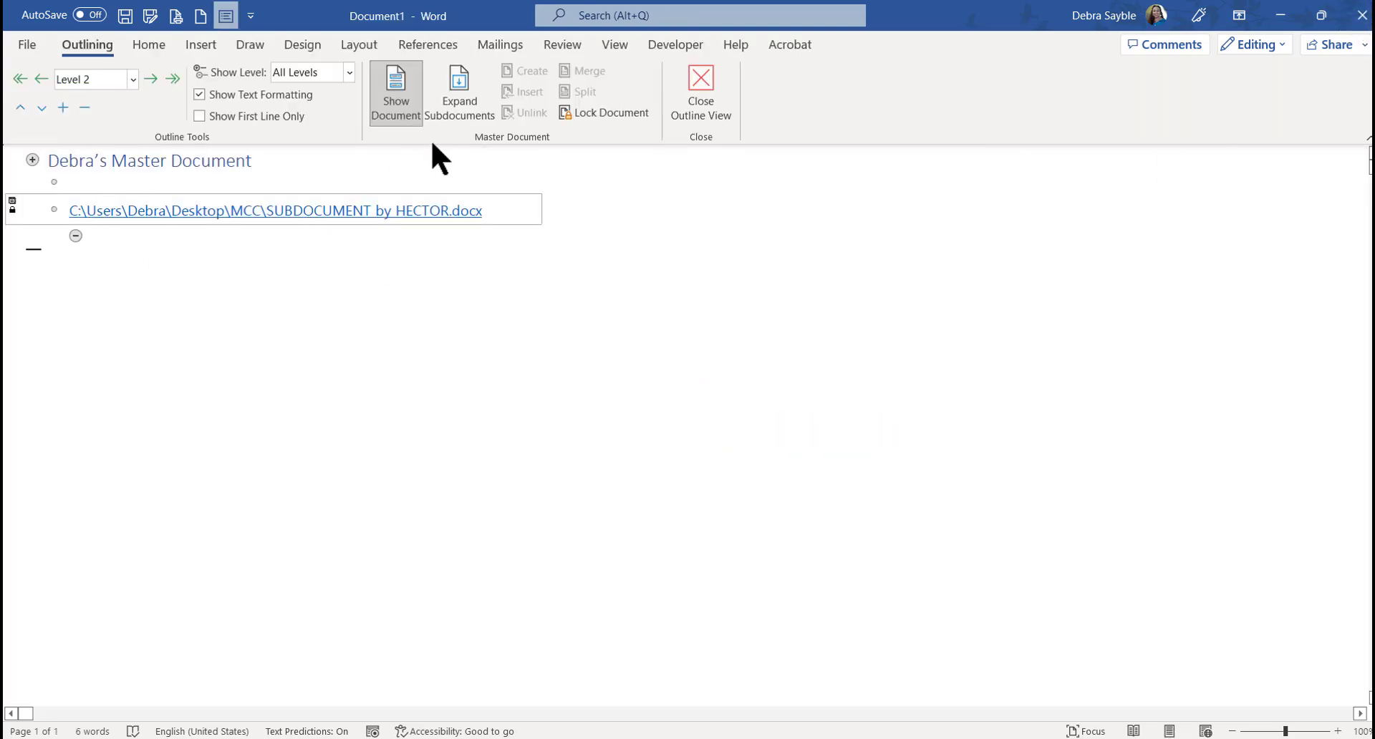
- Expand Hector's subdocument in the master outline to reveal its bold purple paragraphs
{"action": "left_click", "coordinate": [458, 92]}
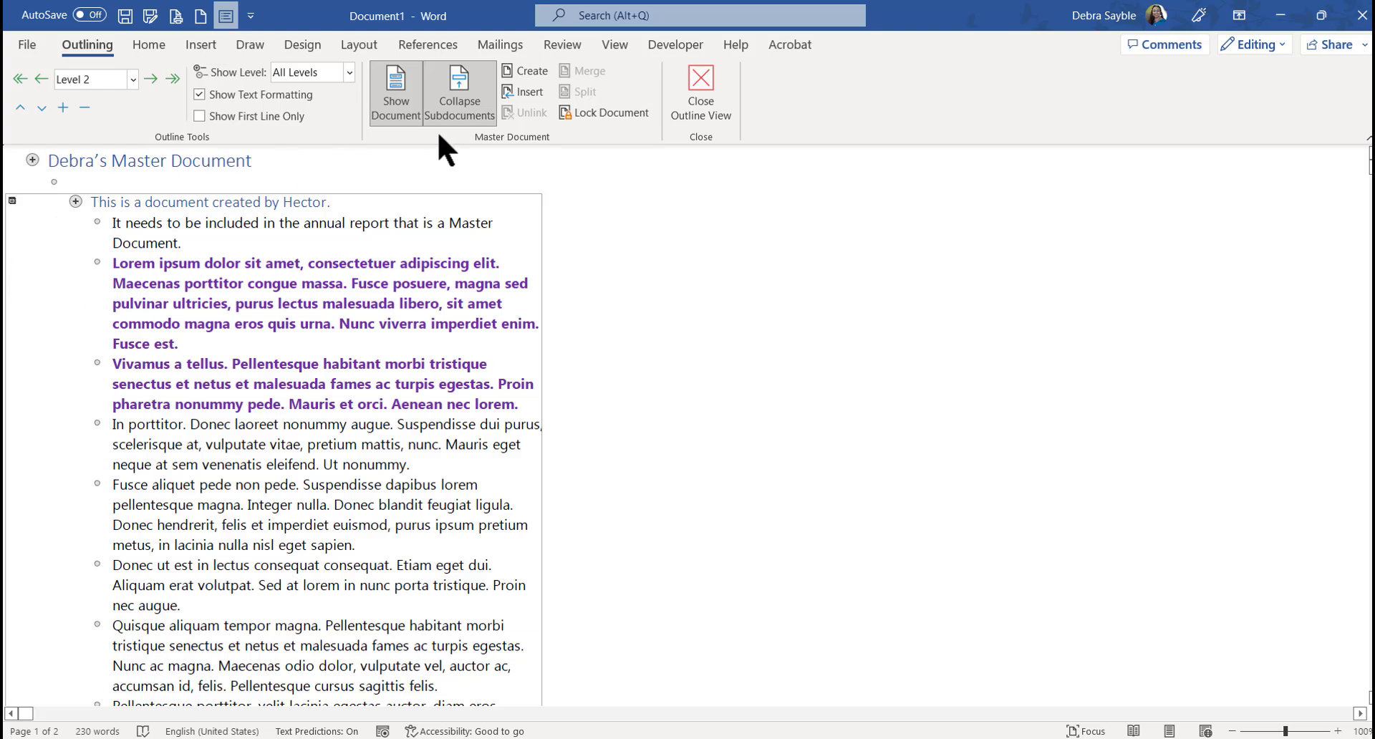
{"action": "left_click", "coordinate": [463, 110]}
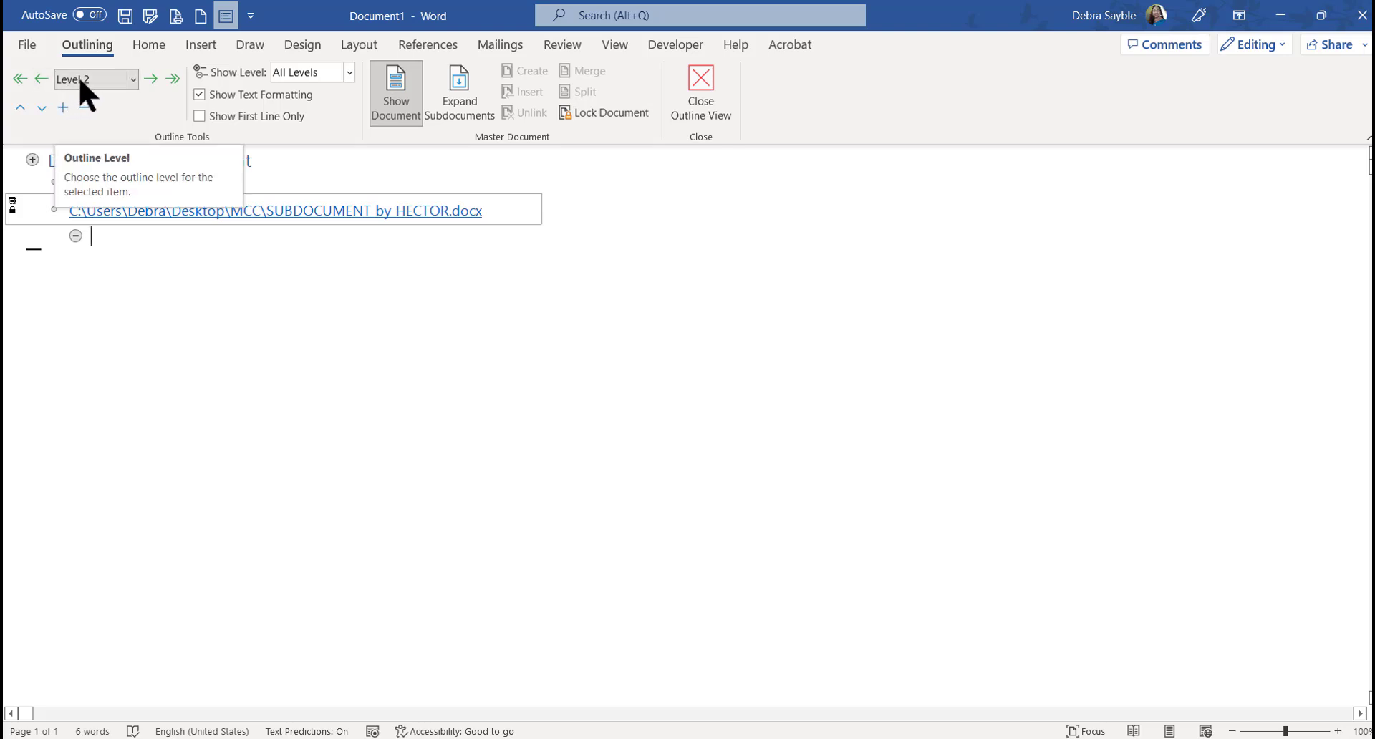
{"action": "left_click", "coordinate": [105, 79]}
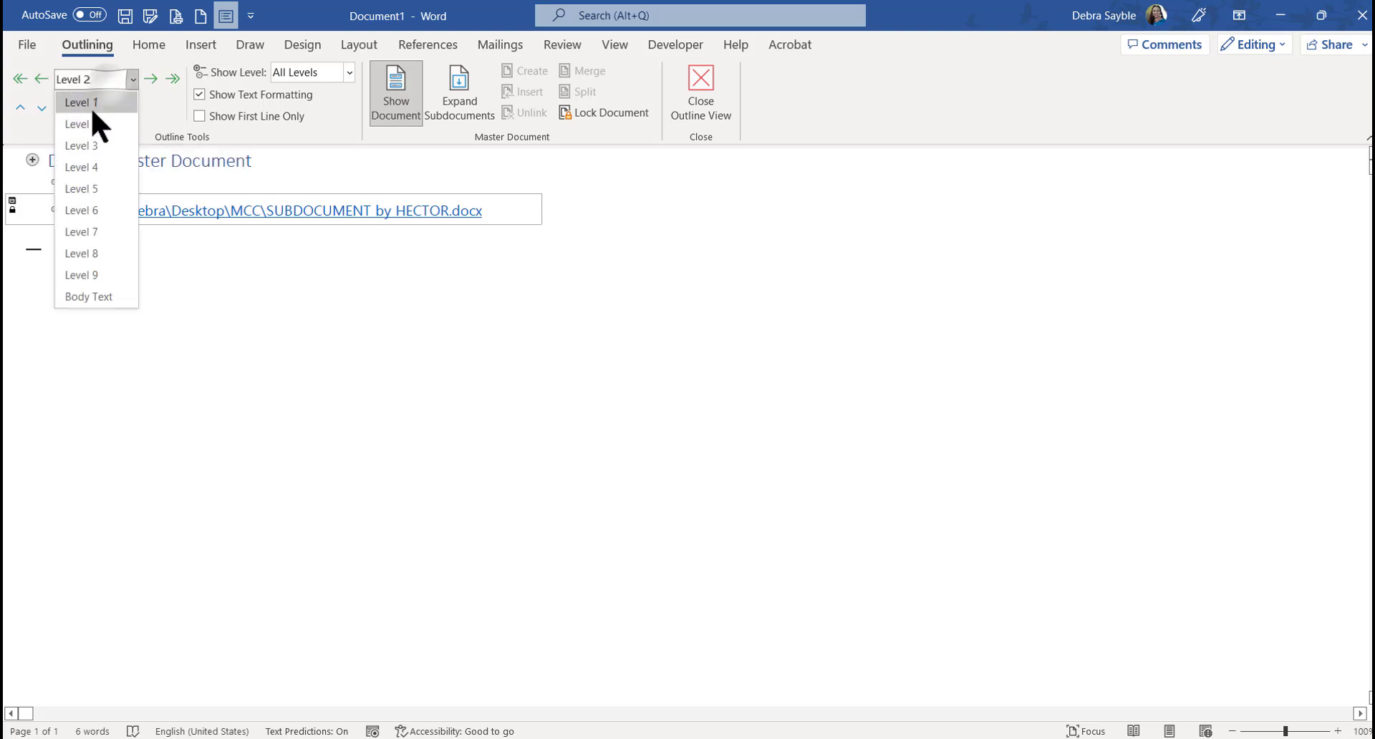
{"action": "left_click", "coordinate": [90, 116]}
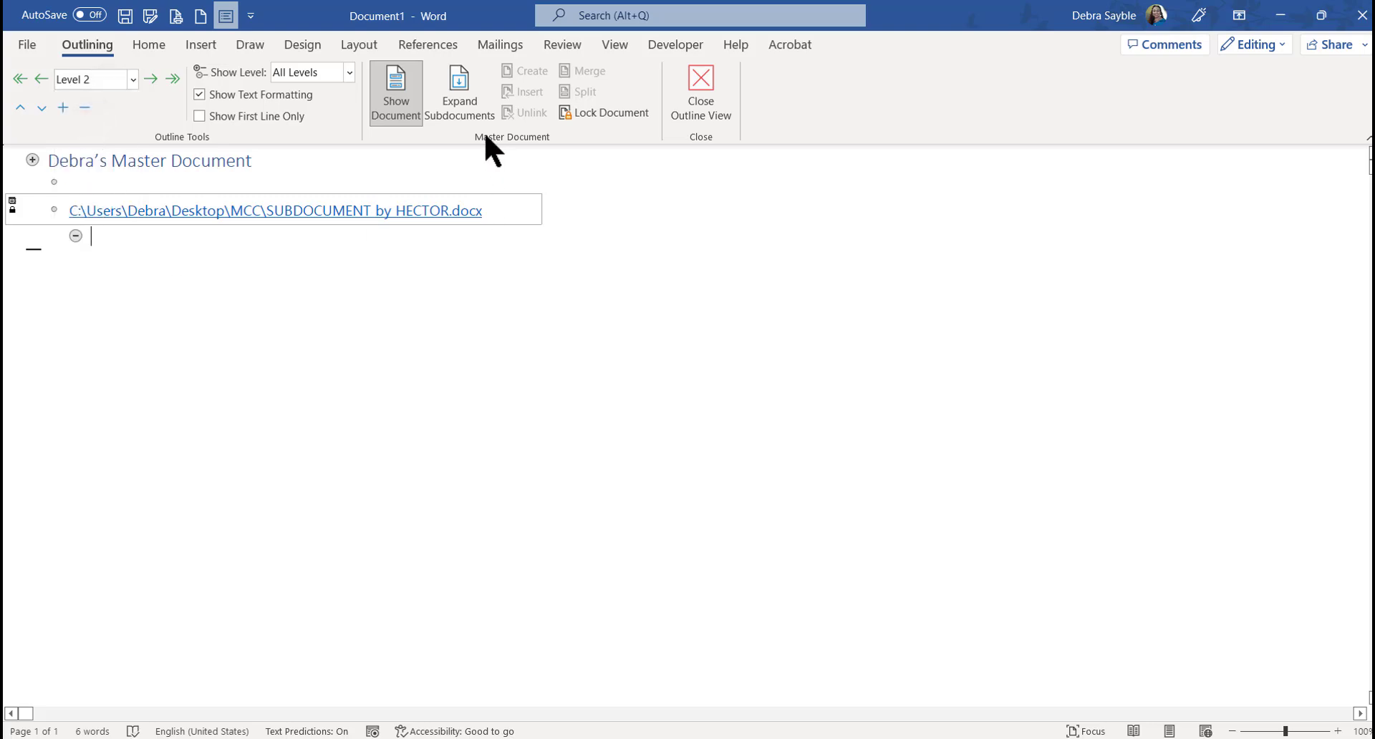
{"action": "left_click", "coordinate": [451, 118]}
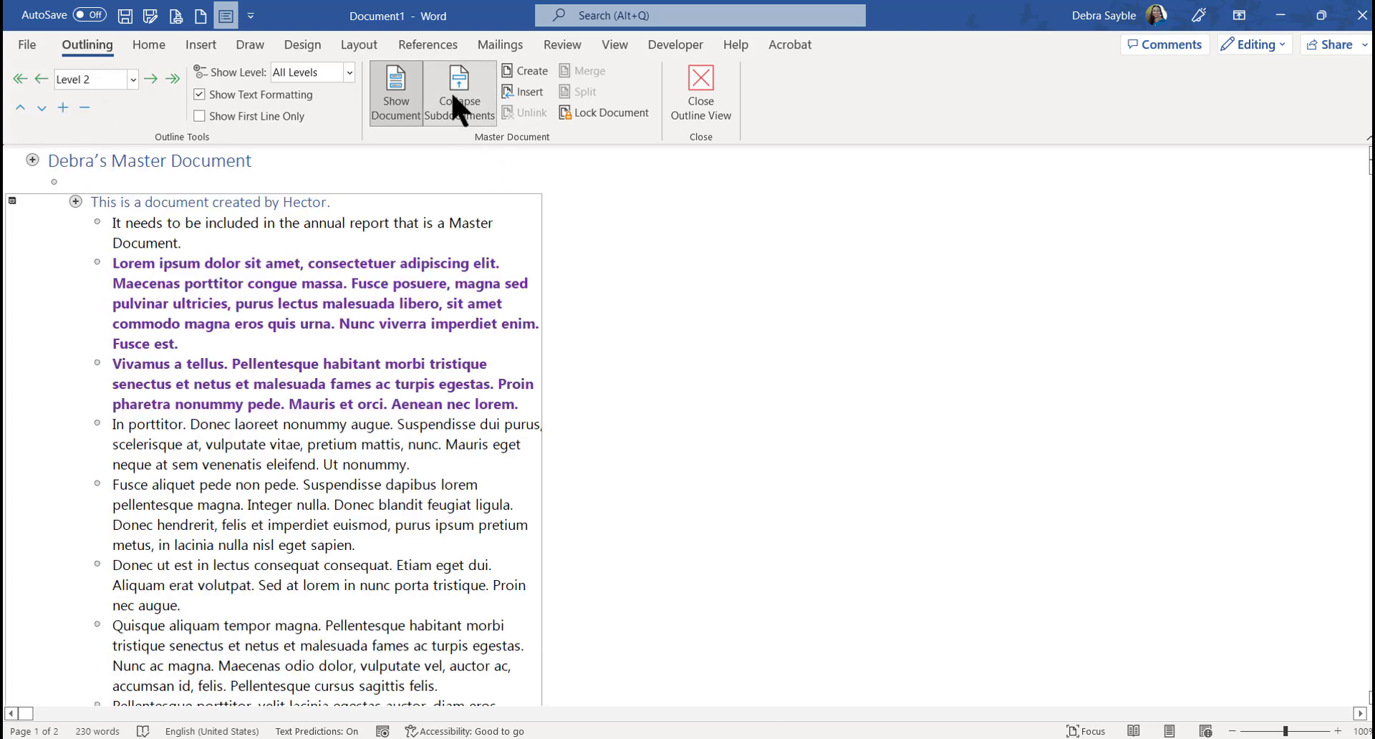
{"action": "scroll", "coordinate": [528, 473], "scroll_direction": "down", "scroll_amount": 5}
{"action": "left_click", "coordinate": [123, 478]}
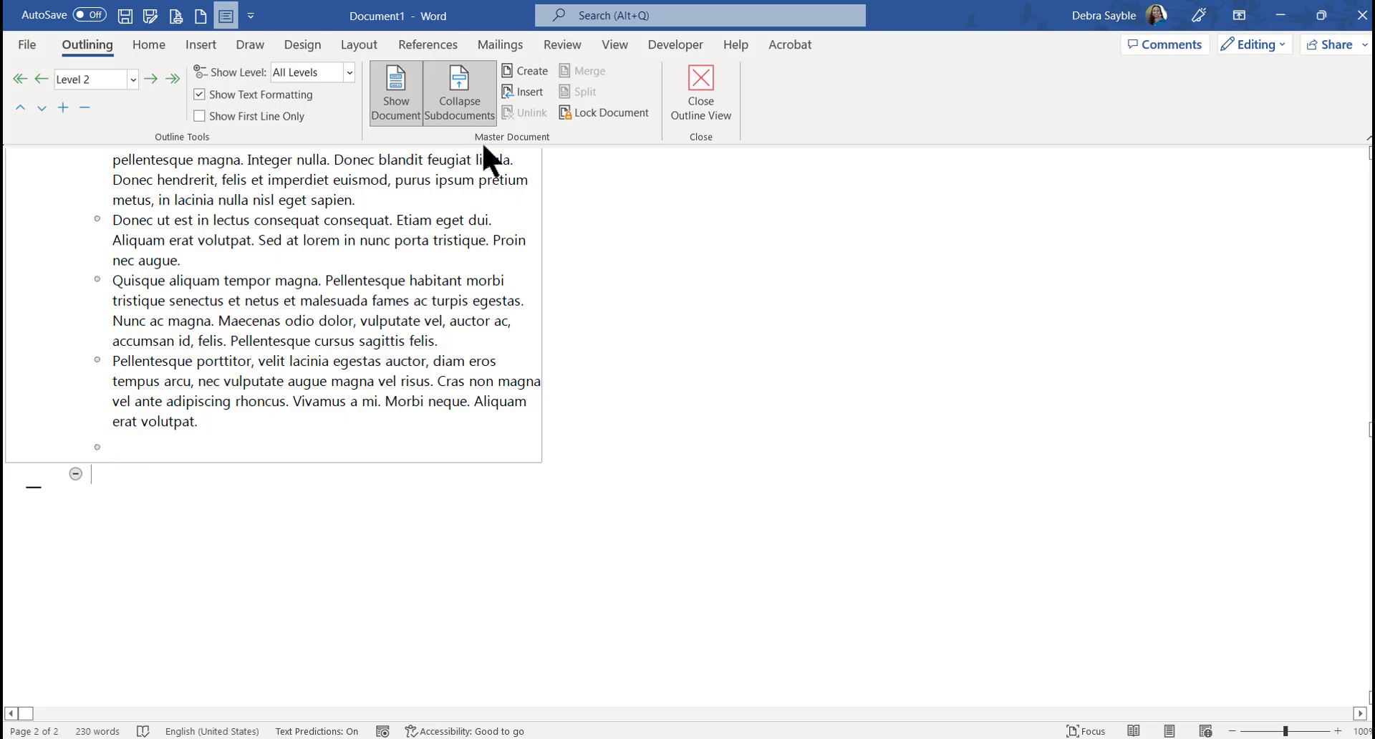
{"action": "left_click", "coordinate": [530, 92]}
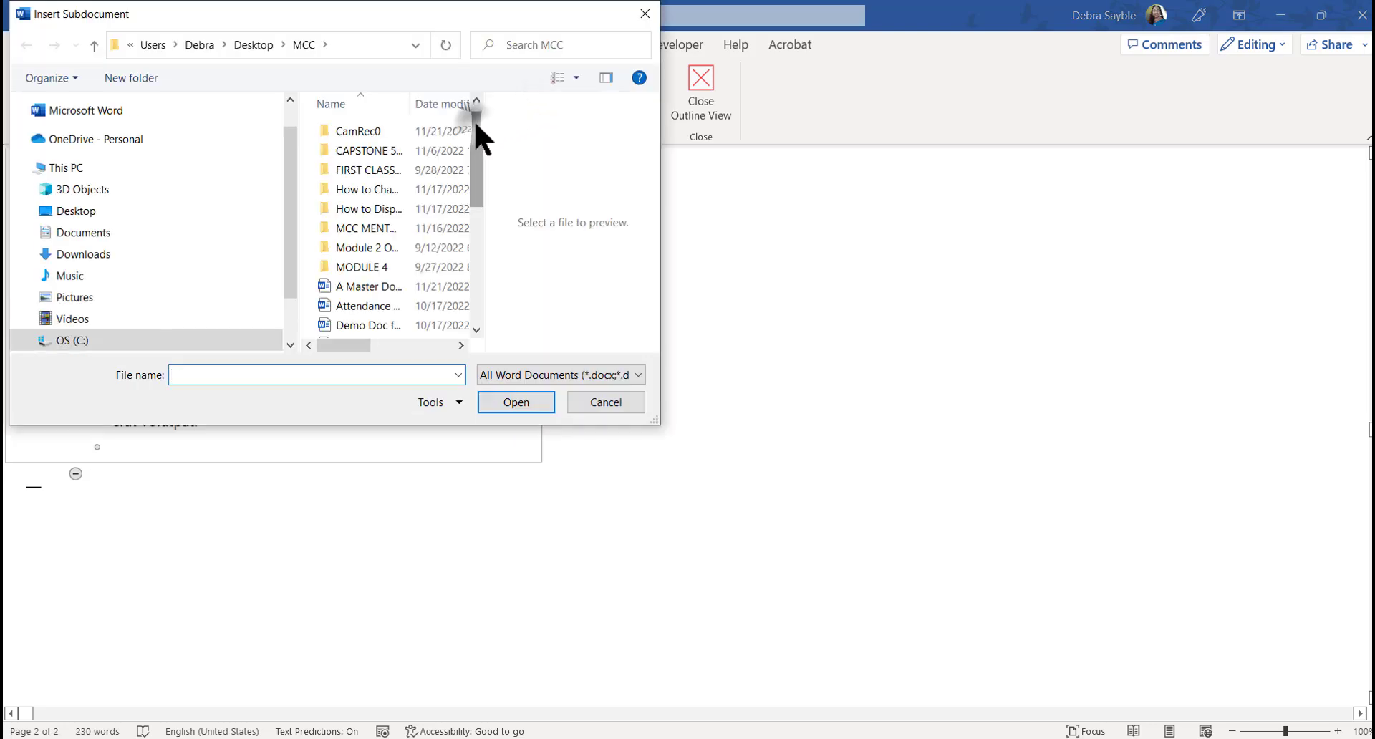
{"action": "left_click_drag", "start_coordinate": [475, 120], "coordinate": [475, 256]}
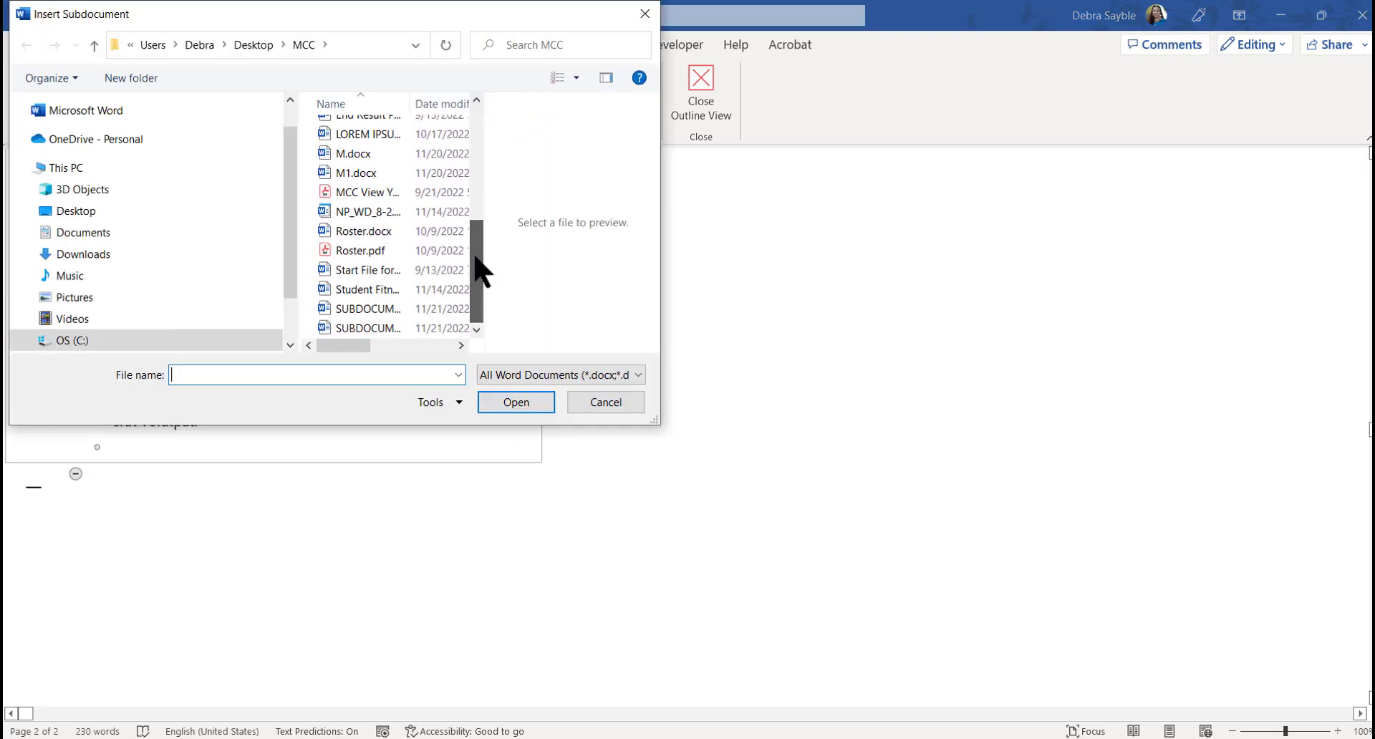
{"action": "left_click", "coordinate": [351, 328]}
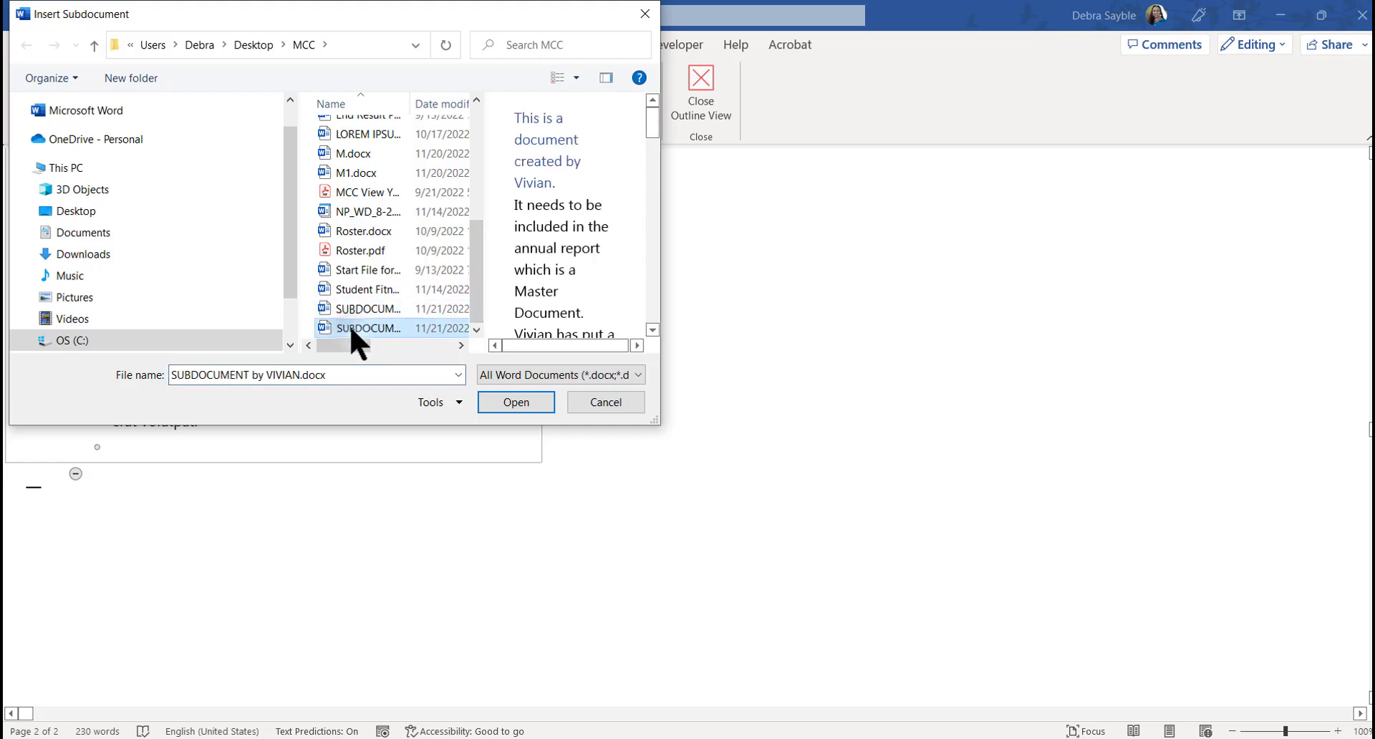
{"action": "left_click", "coordinate": [514, 402]}
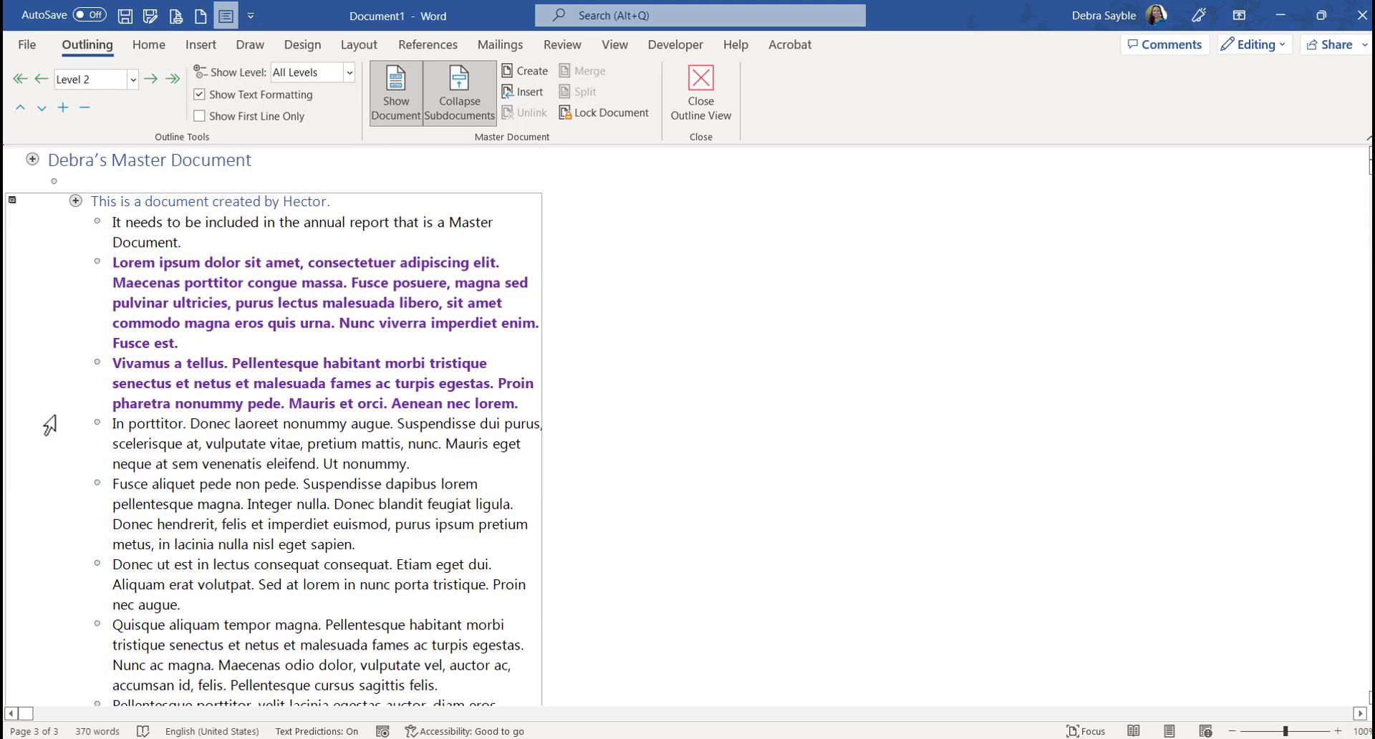
{"action": "scroll", "coordinate": [49, 426], "scroll_direction": "up", "scroll_amount": 10}
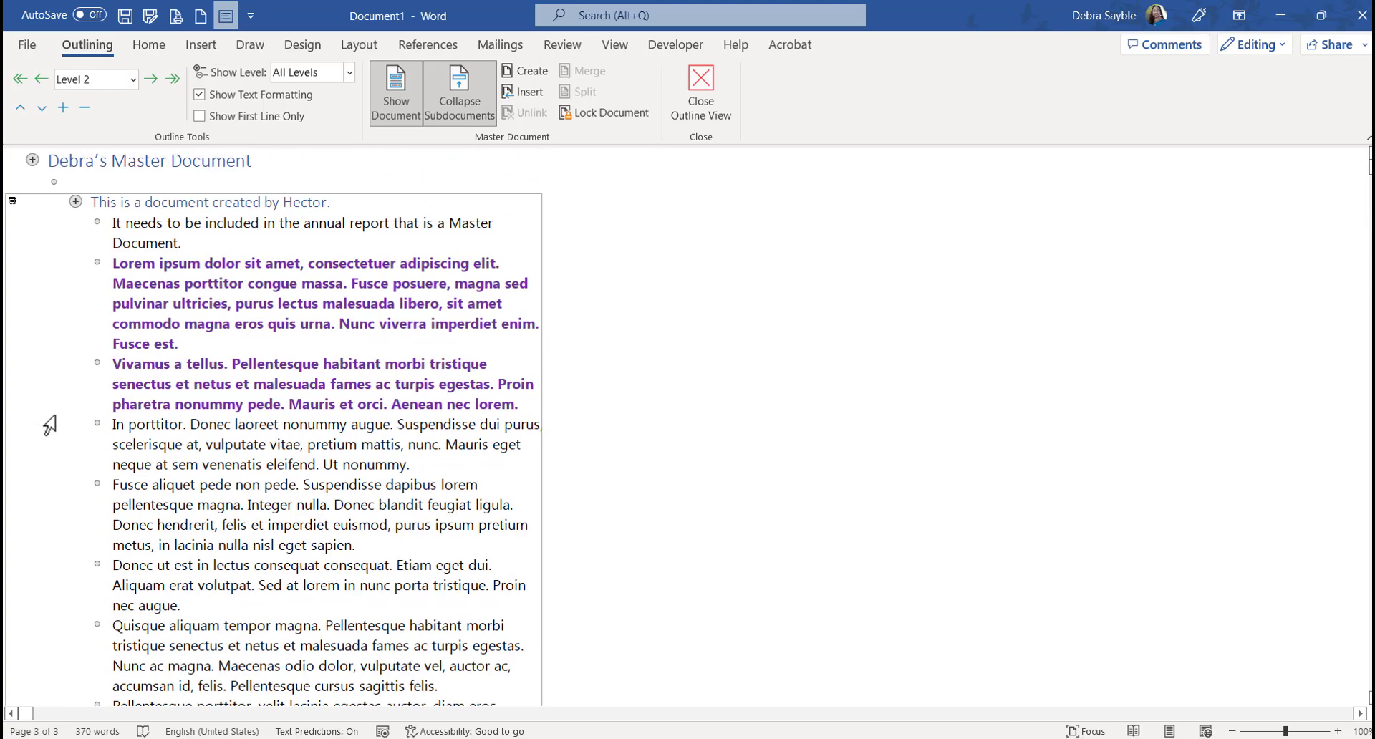
{"action": "scroll", "coordinate": [49, 425], "scroll_direction": "down", "scroll_amount": 6}
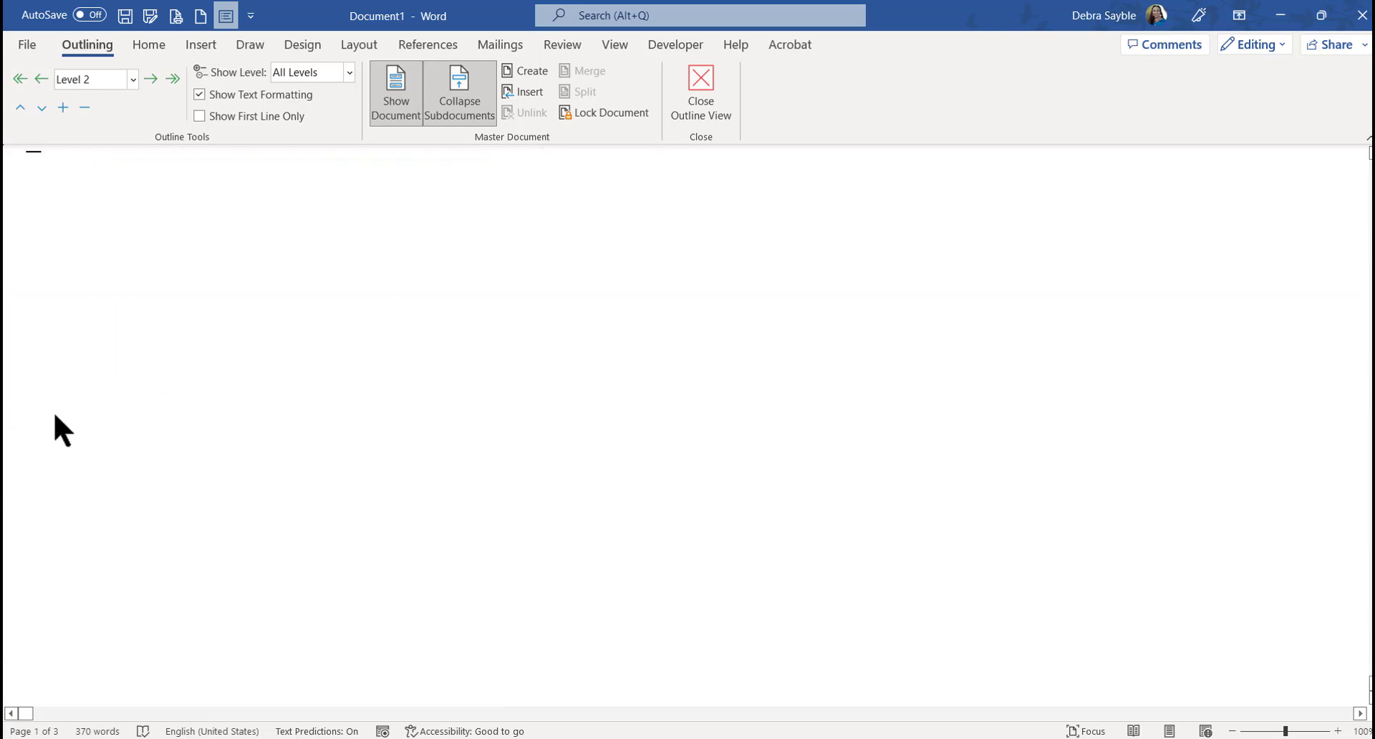
{"action": "scroll", "coordinate": [50, 426], "scroll_direction": "up", "scroll_amount": 2, "text": "ctrl"}
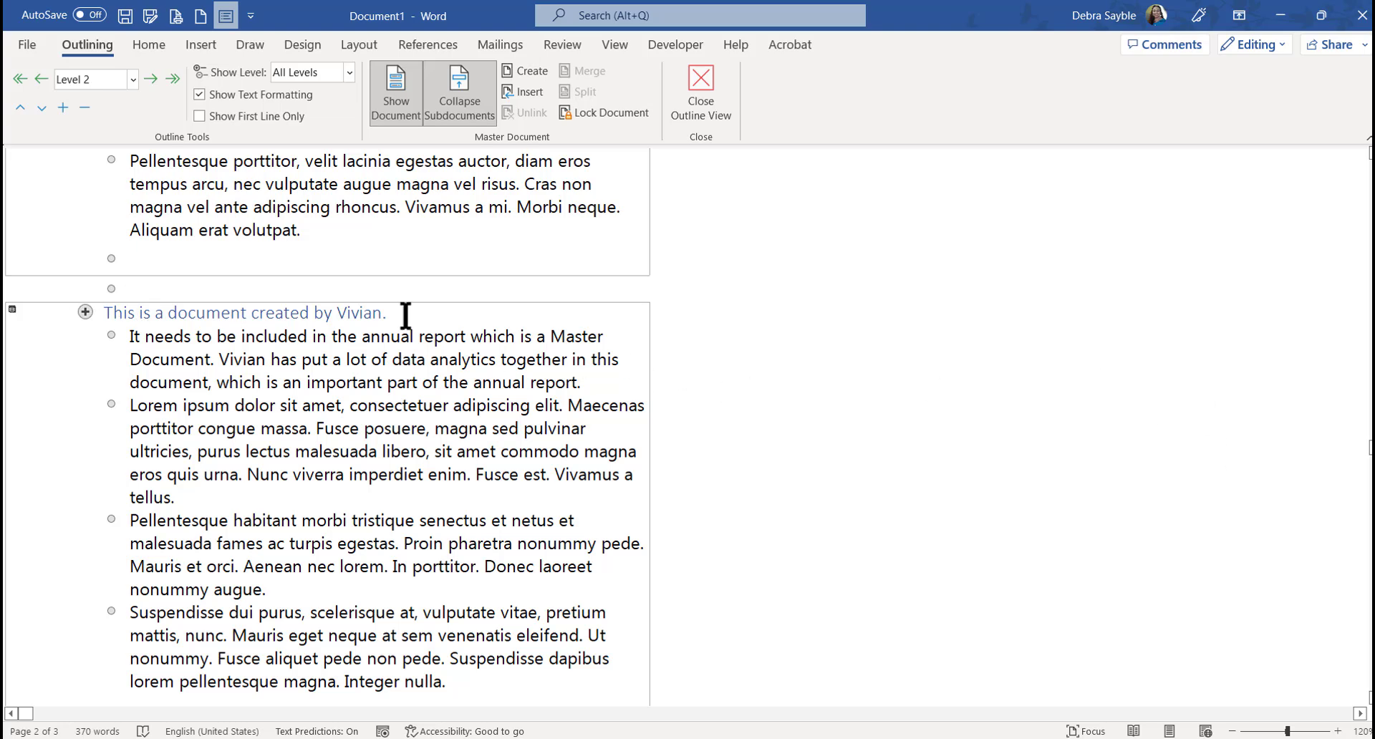
- Set Vivian's heading to Level 3, save Master Document.docx, and collapse subdocuments to links
{"action": "left_click", "coordinate": [167, 313]}
{"action": "left_click", "coordinate": [220, 312]}
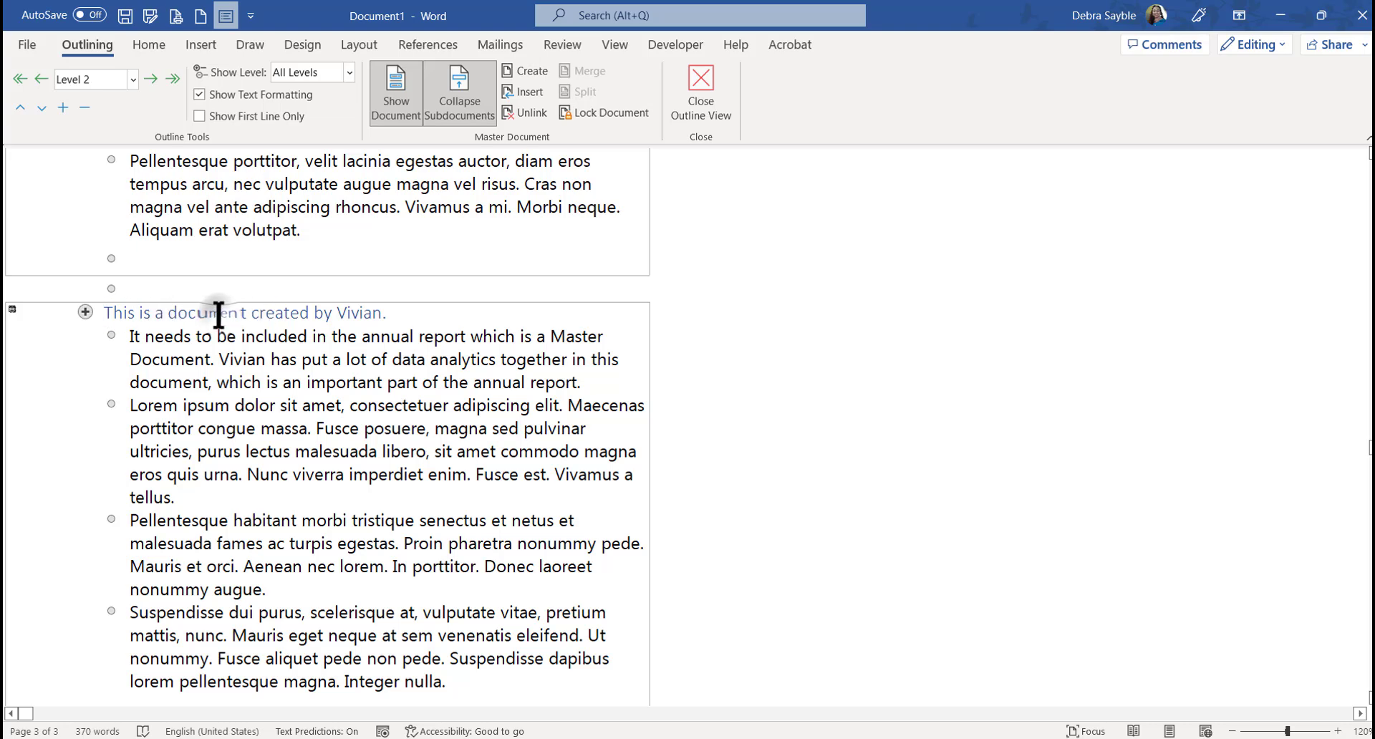
{"action": "left_click", "coordinate": [132, 79]}
{"action": "left_click", "coordinate": [93, 144]}
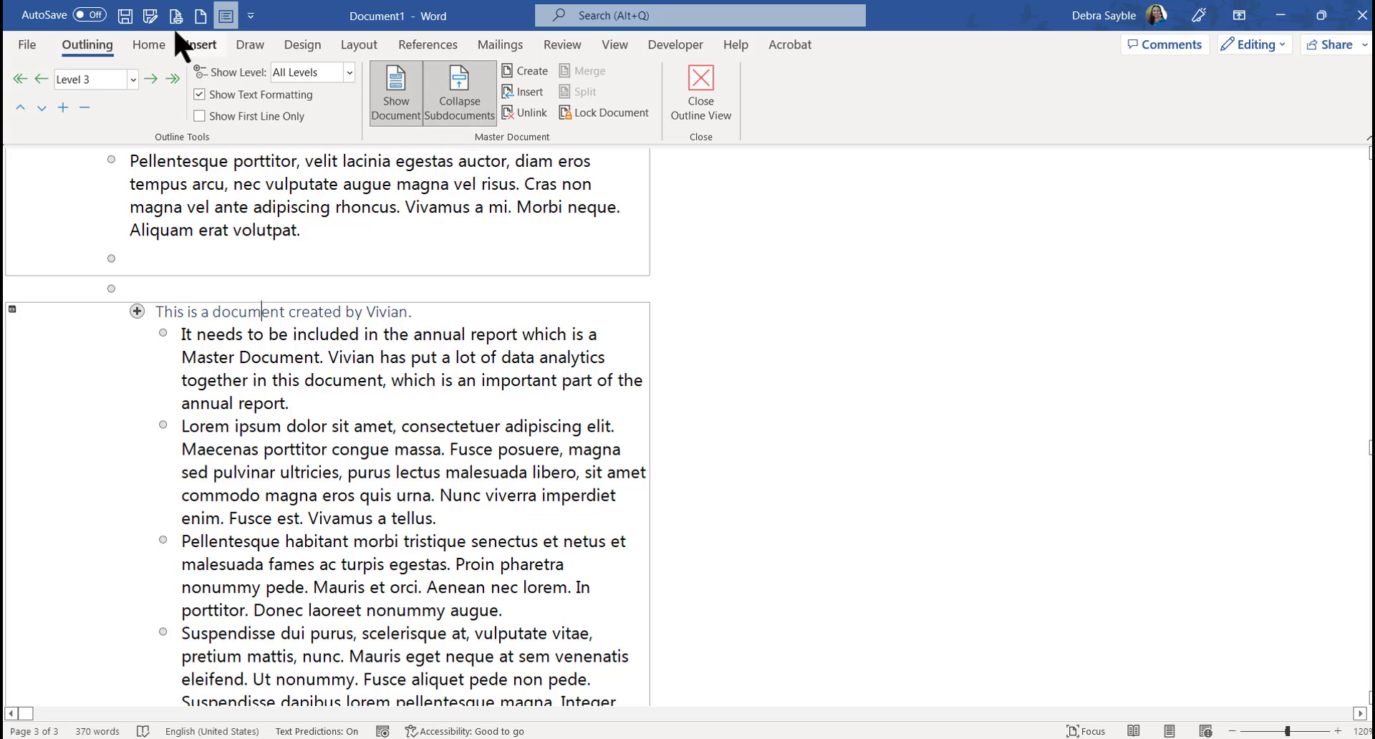
{"action": "left_click", "coordinate": [125, 15]}
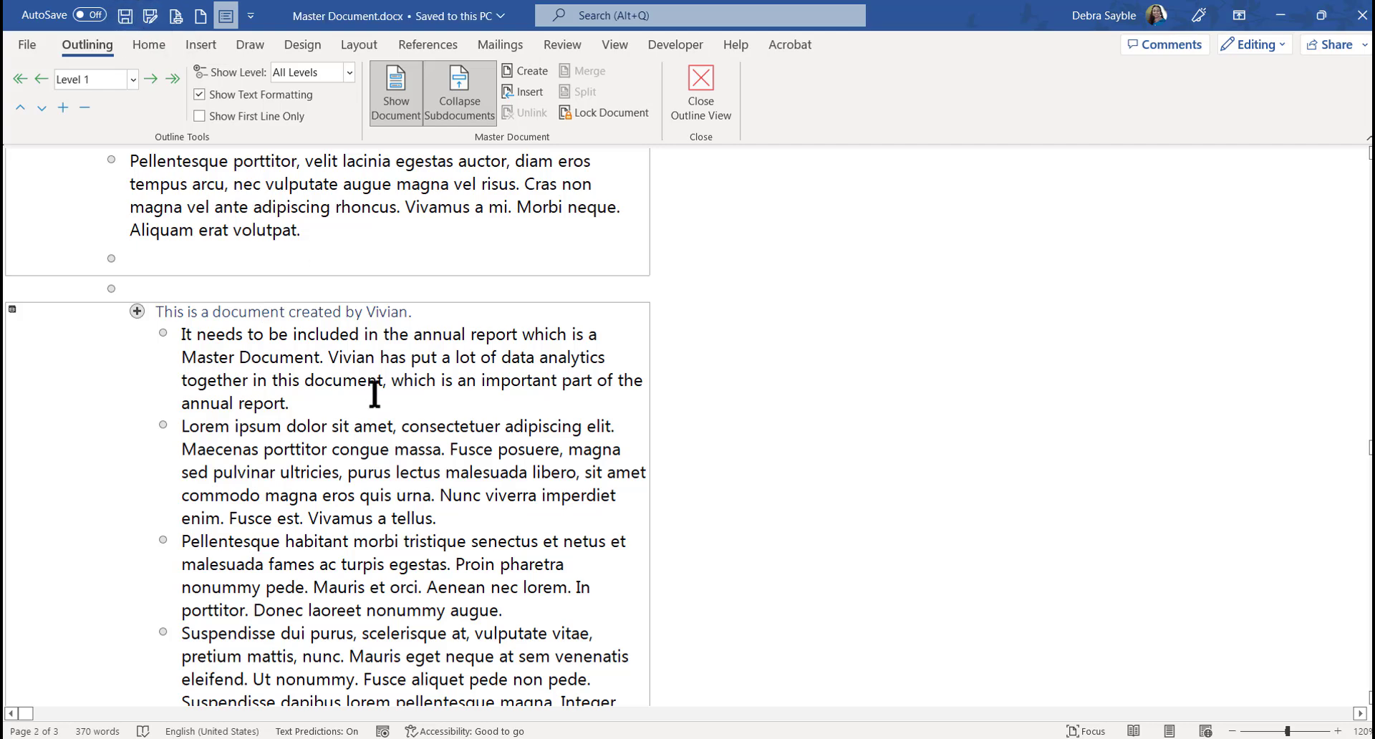
{"action": "left_click", "coordinate": [459, 100]}
{"action": "scroll", "coordinate": [272, 401], "scroll_direction": "down", "scroll_amount": 2}
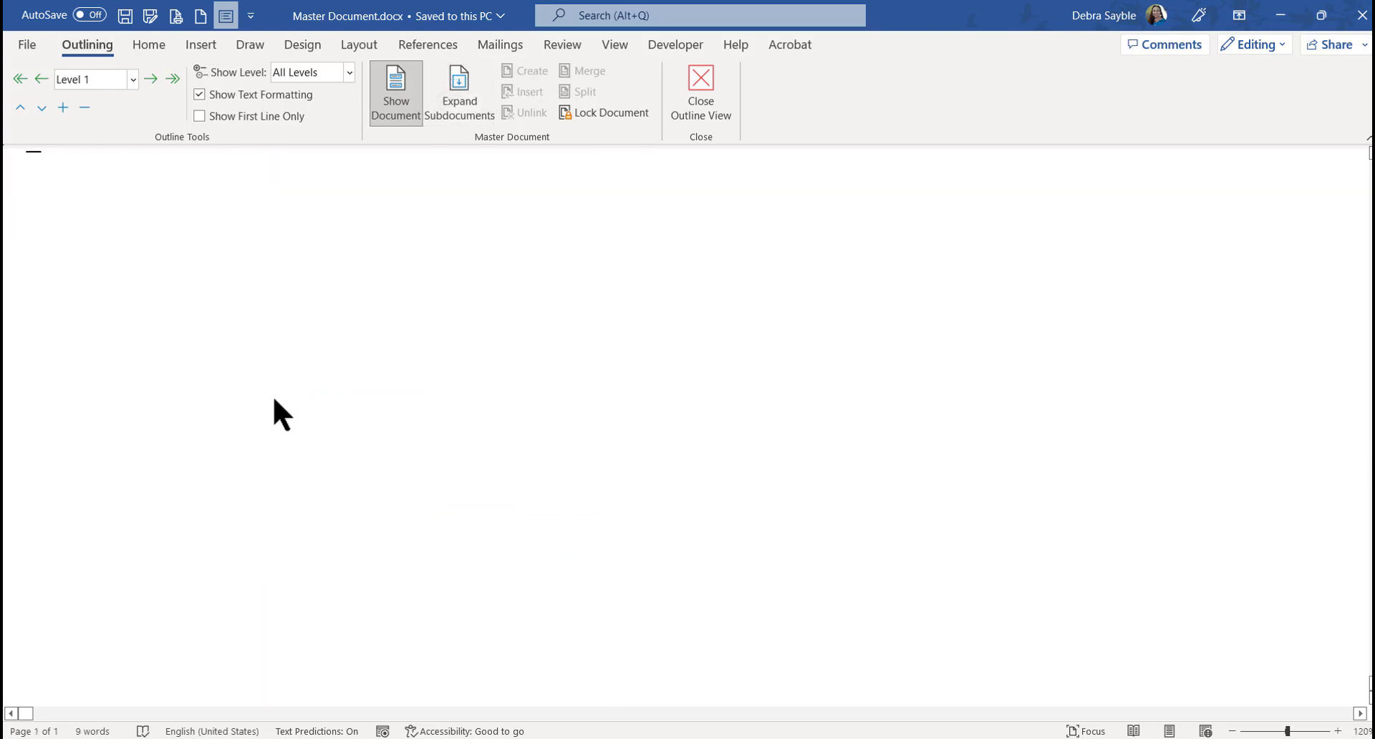
{"action": "scroll", "coordinate": [273, 400], "scroll_direction": "up", "scroll_amount": 2}
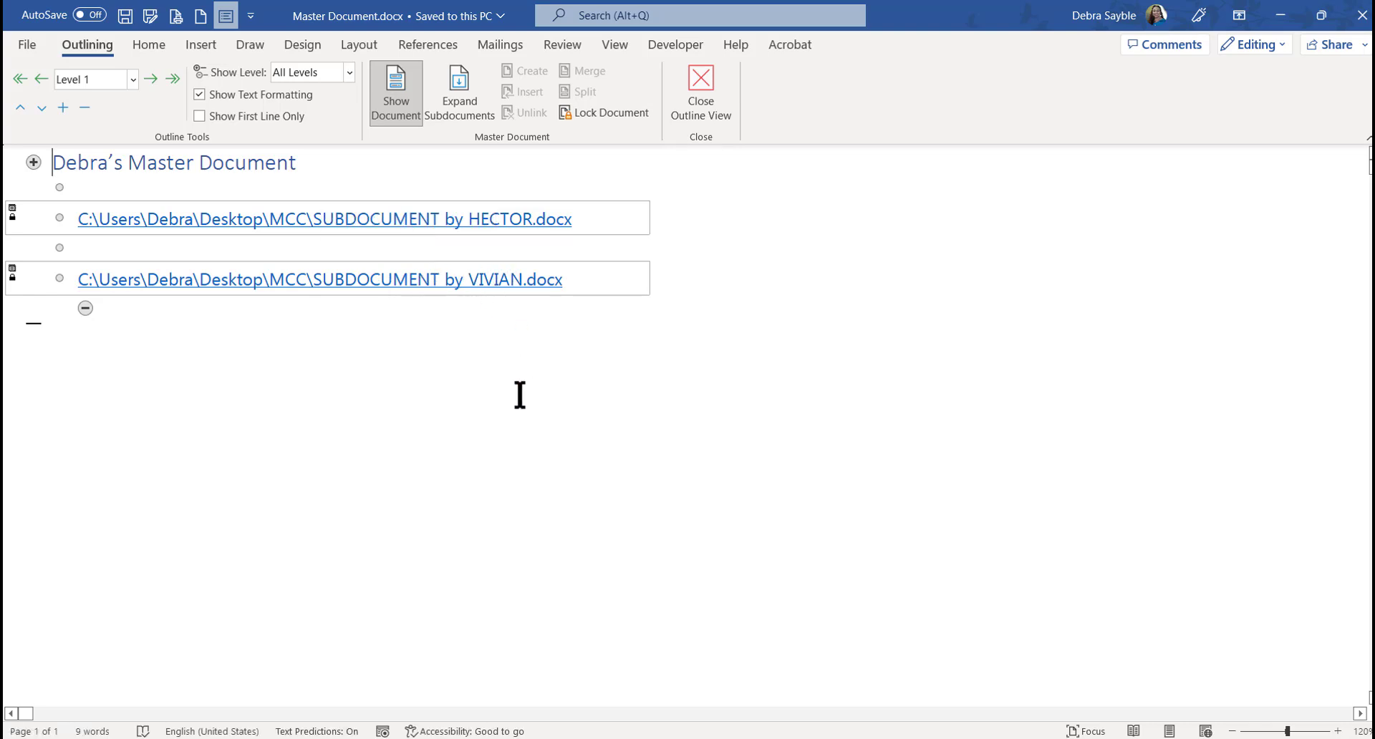
{"action": "left_click", "coordinate": [702, 82]}
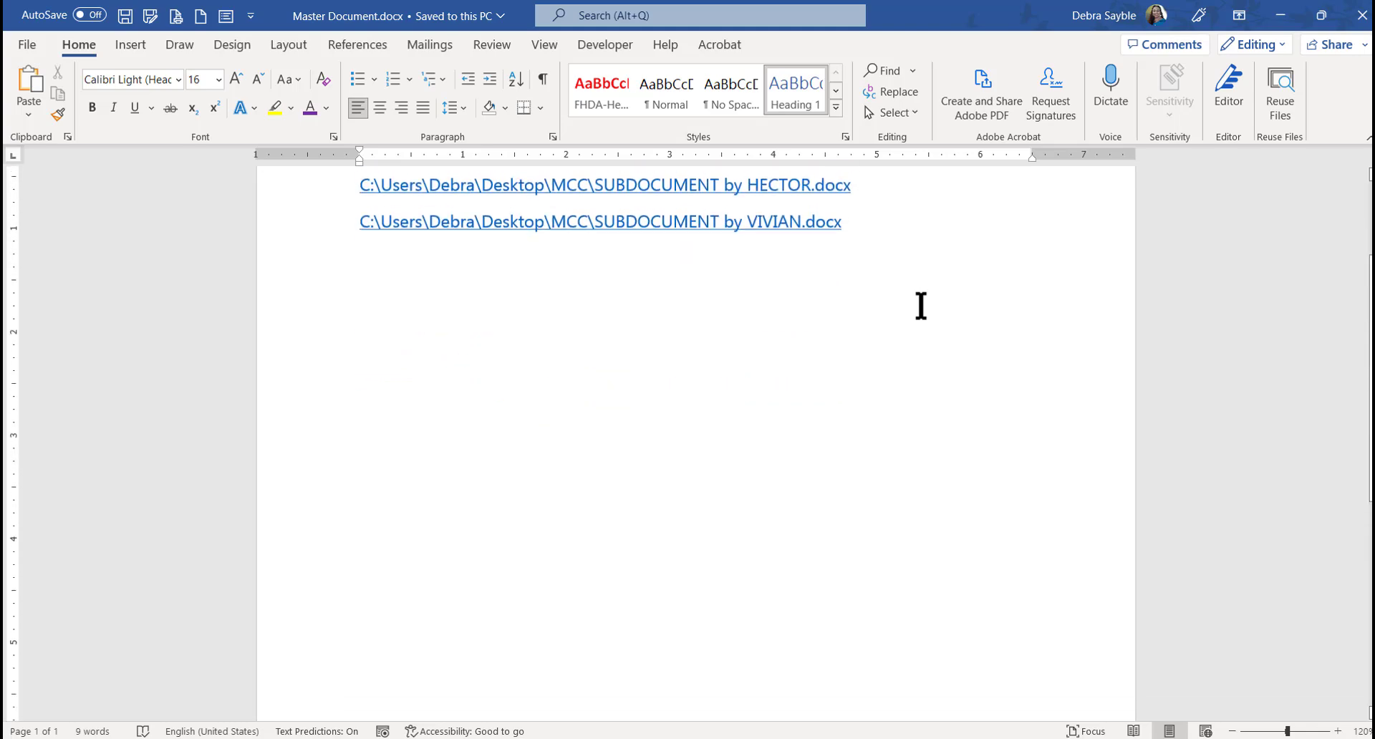
{"action": "scroll", "coordinate": [921, 305], "scroll_direction": "up", "scroll_amount": 3}
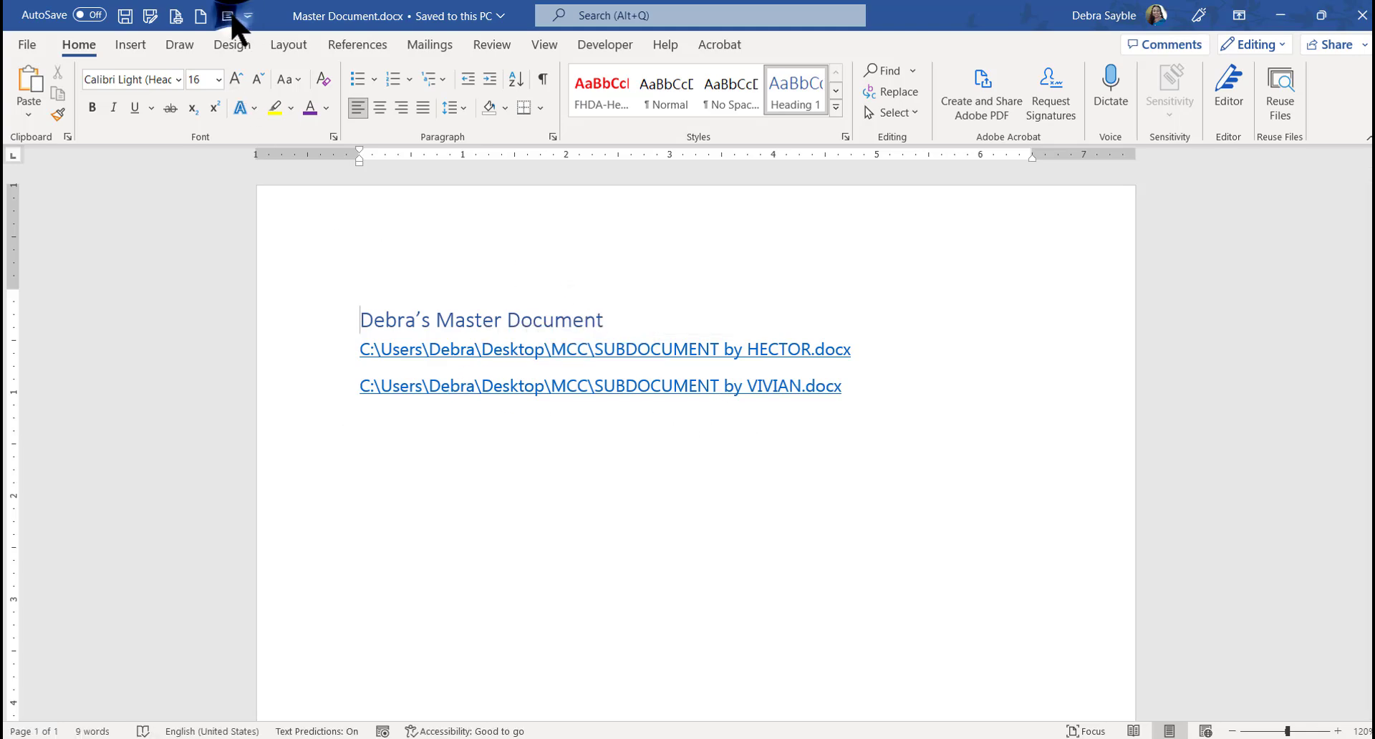
{"action": "left_click", "coordinate": [231, 15]}
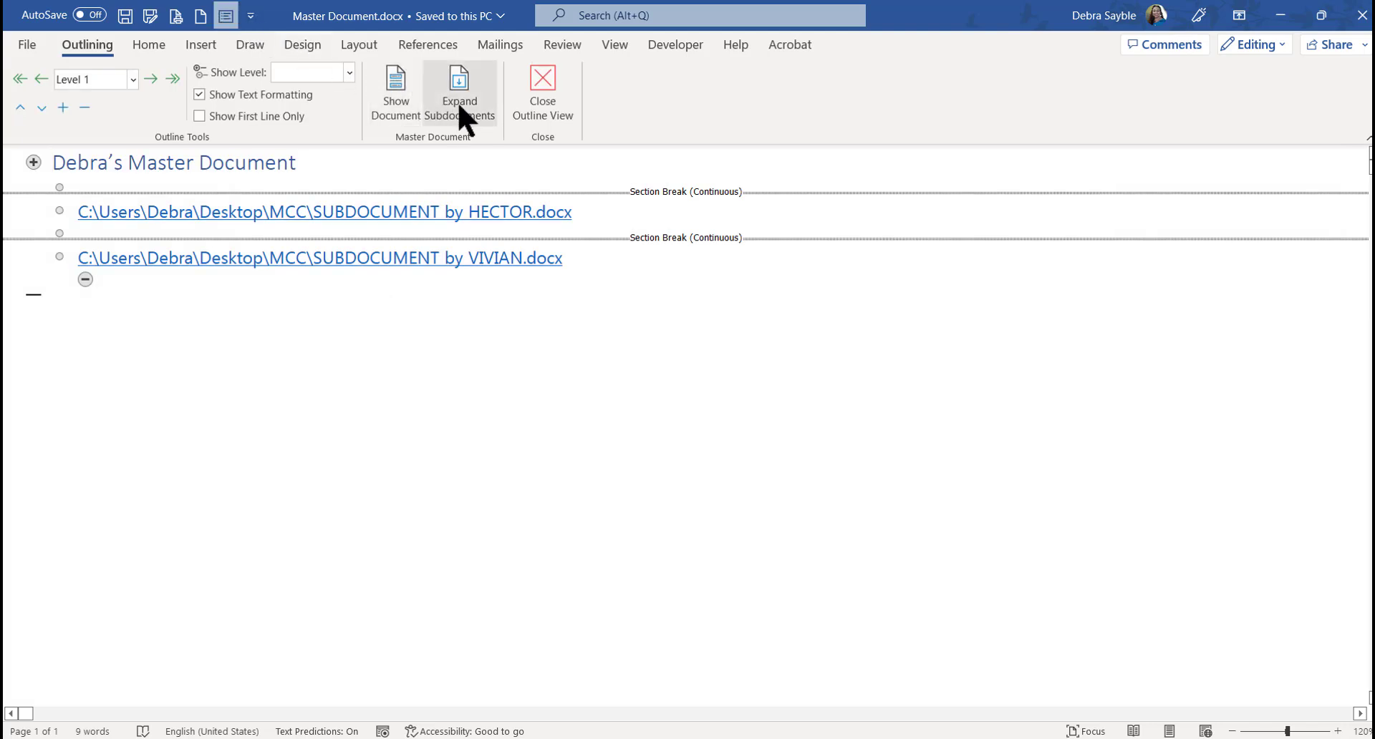
- Show and expand the subdocuments, then leave Outline view for Print Layout
{"action": "left_click", "coordinate": [398, 96]}
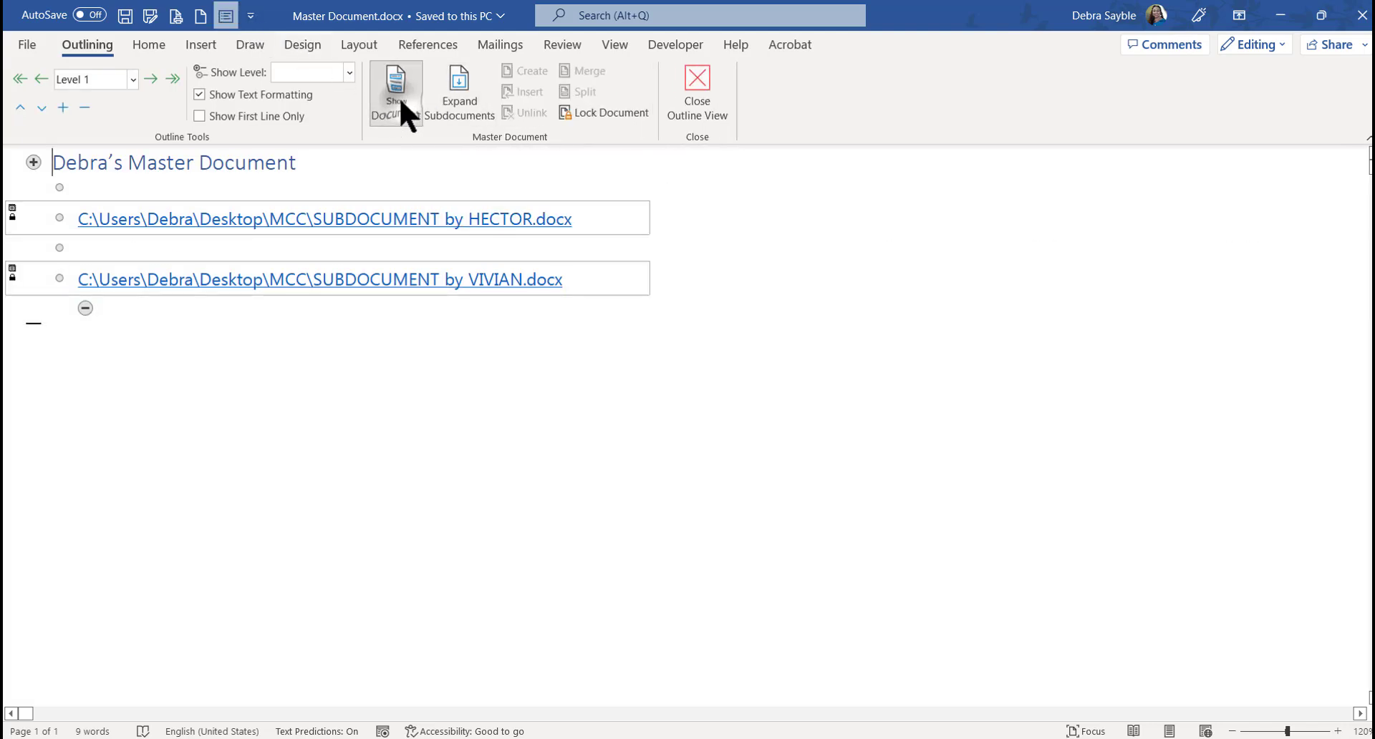
{"action": "left_click", "coordinate": [472, 97]}
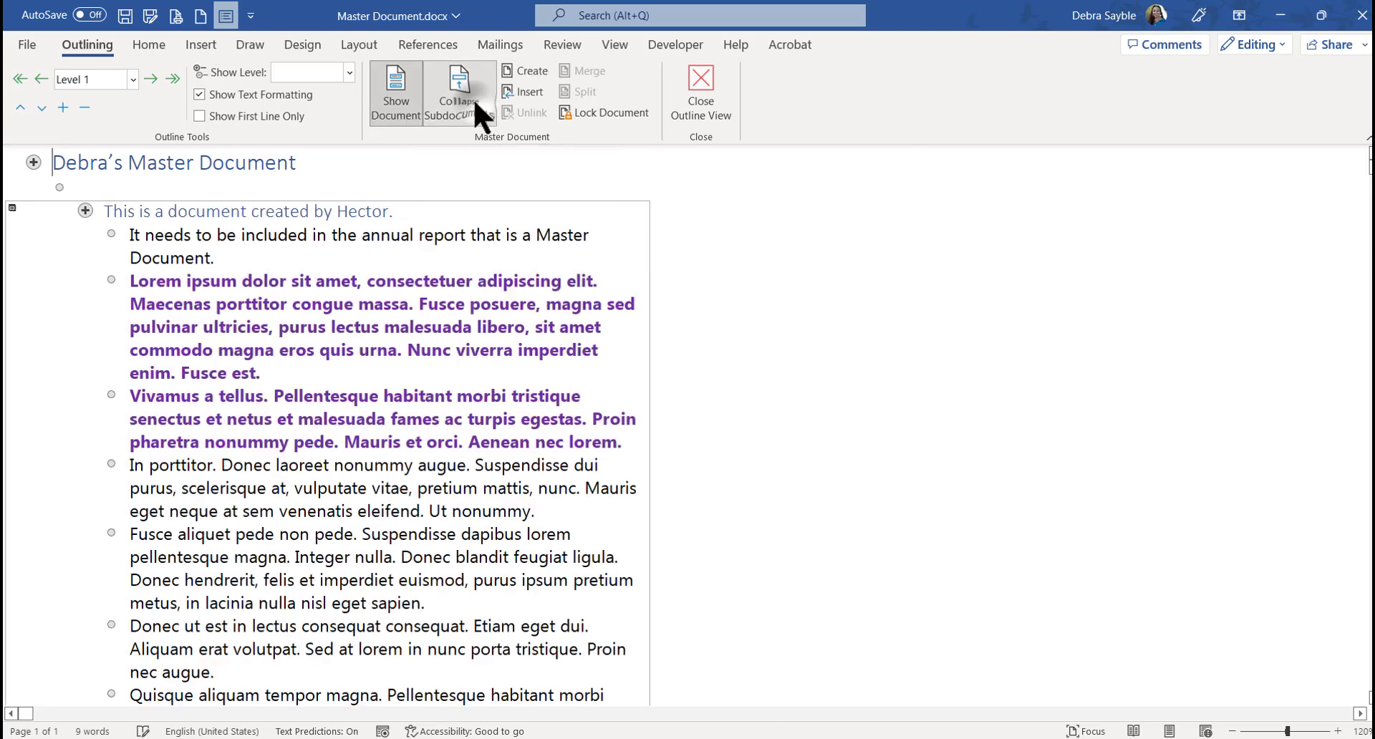
{"action": "left_click", "coordinate": [703, 82]}
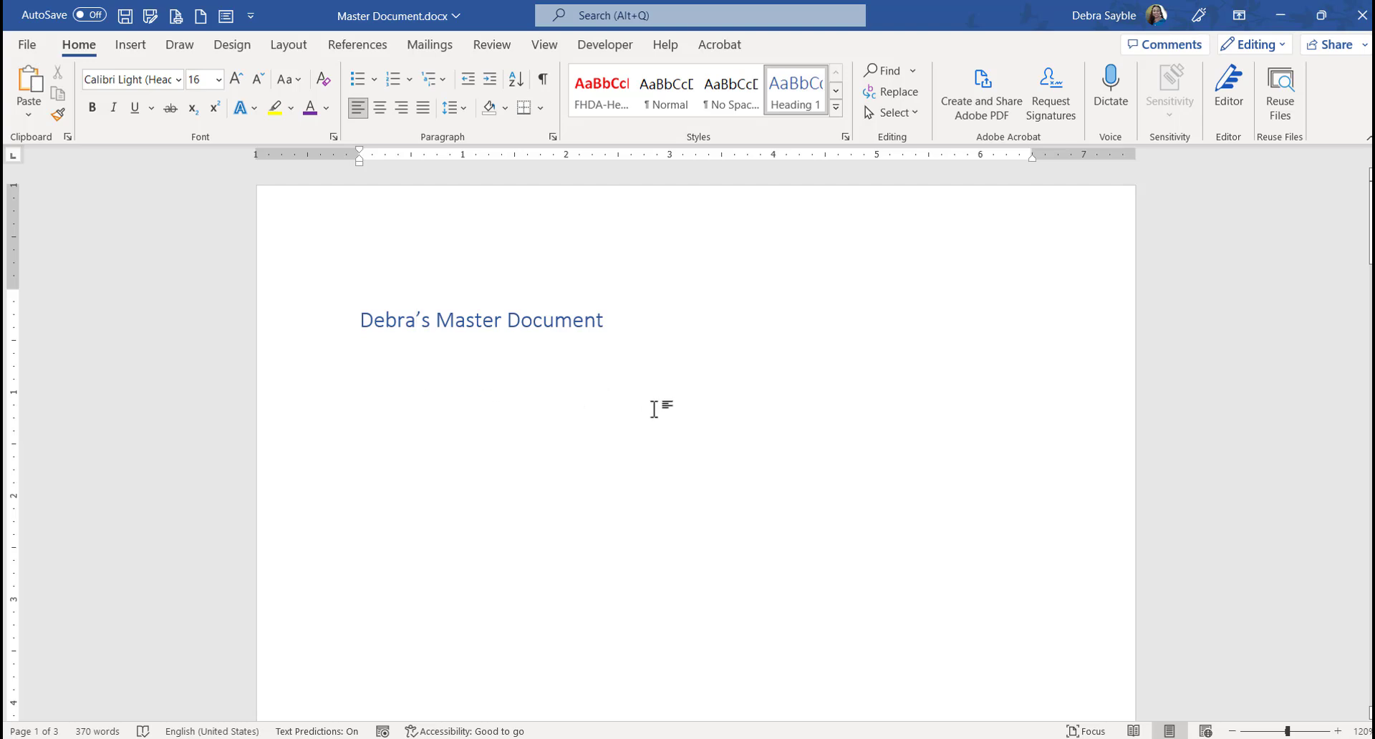
- Review the three pages in Print Layout and turn on paragraph and formatting marks
{"action": "scroll", "coordinate": [652, 409], "scroll_direction": "down", "scroll_amount": 3}
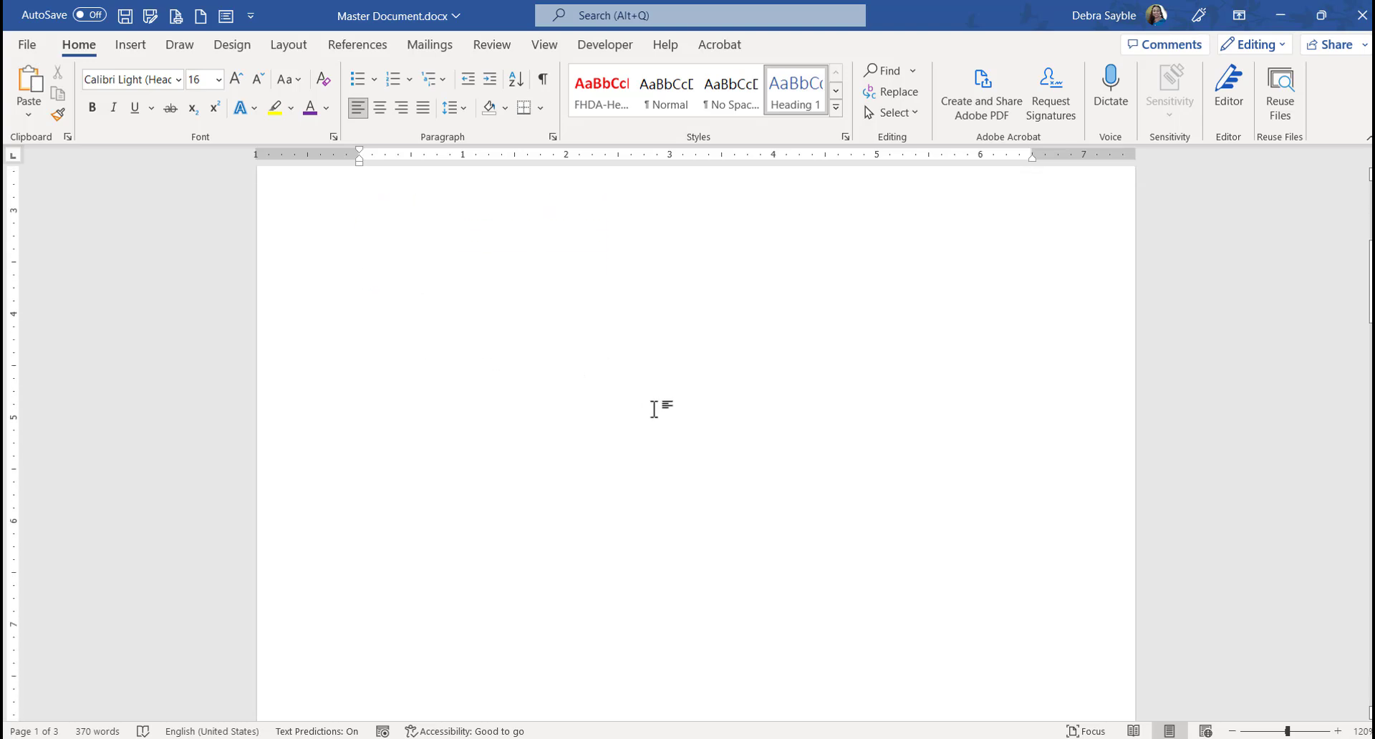
{"action": "scroll", "coordinate": [655, 409], "scroll_direction": "down", "scroll_amount": 4}
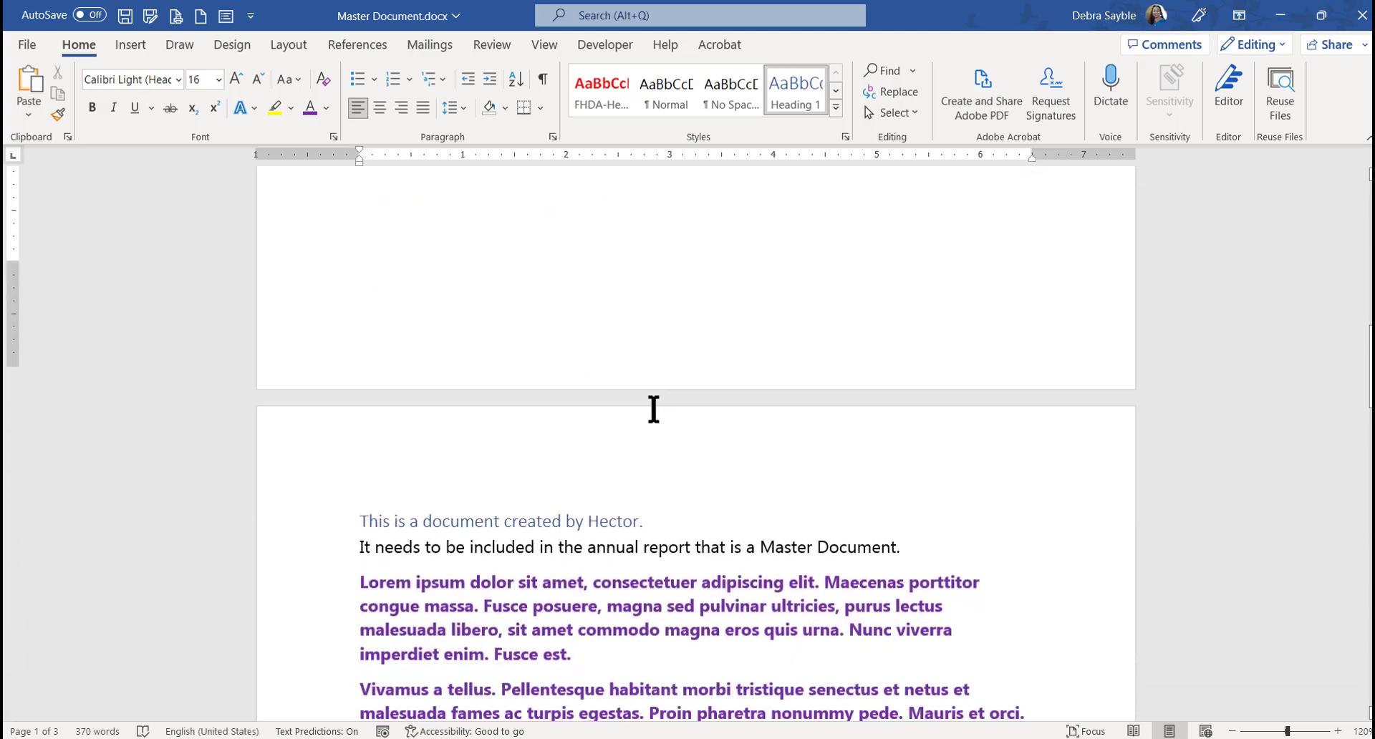
{"action": "scroll", "coordinate": [654, 409], "scroll_direction": "down", "scroll_amount": 3}
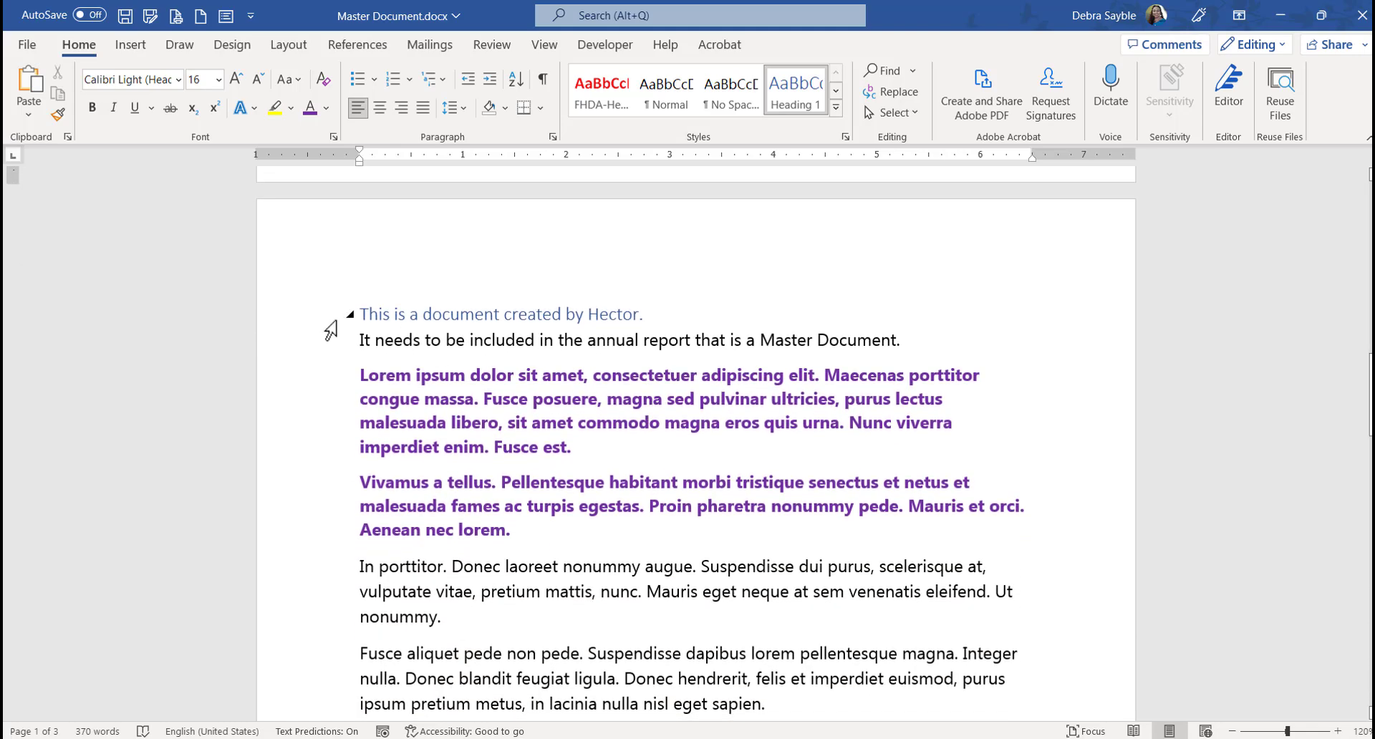
{"action": "scroll", "coordinate": [590, 451], "scroll_direction": "down", "scroll_amount": 3}
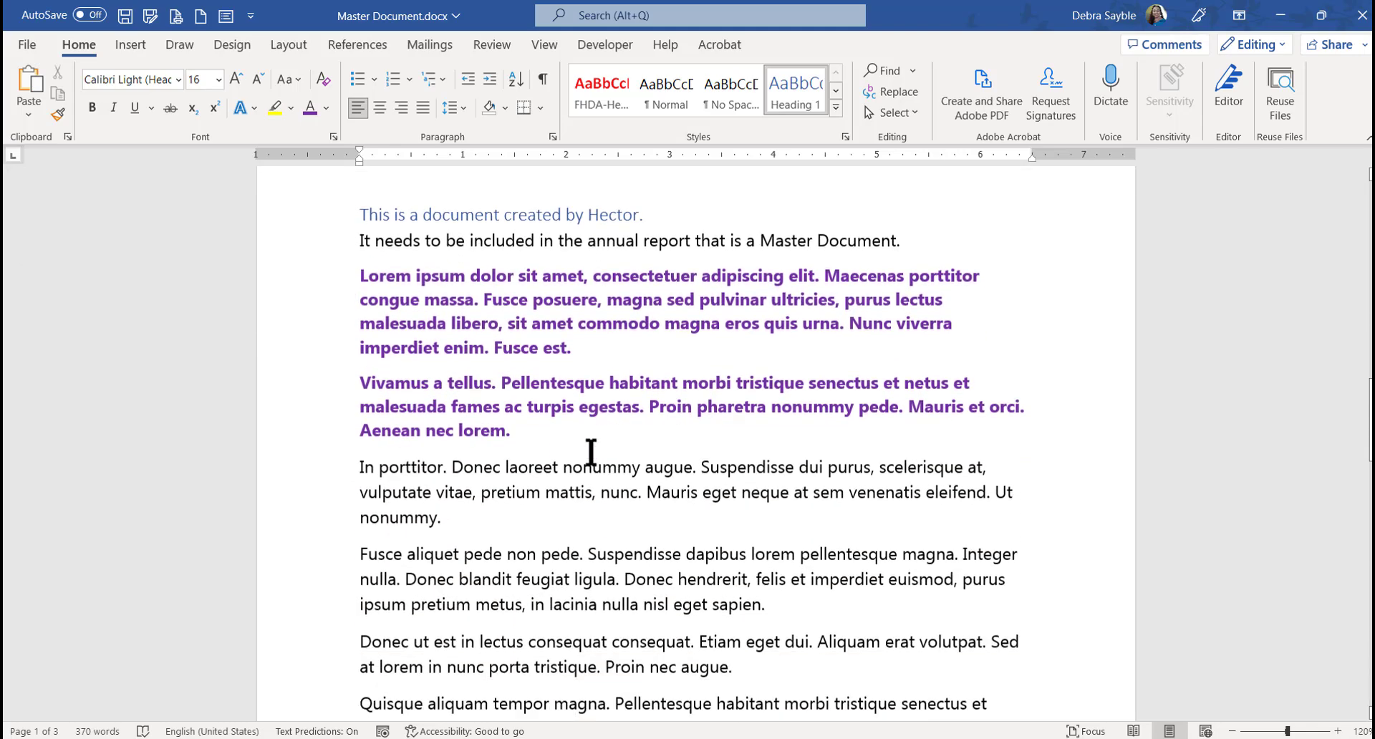
{"action": "scroll", "coordinate": [591, 451], "scroll_direction": "down", "scroll_amount": 11}
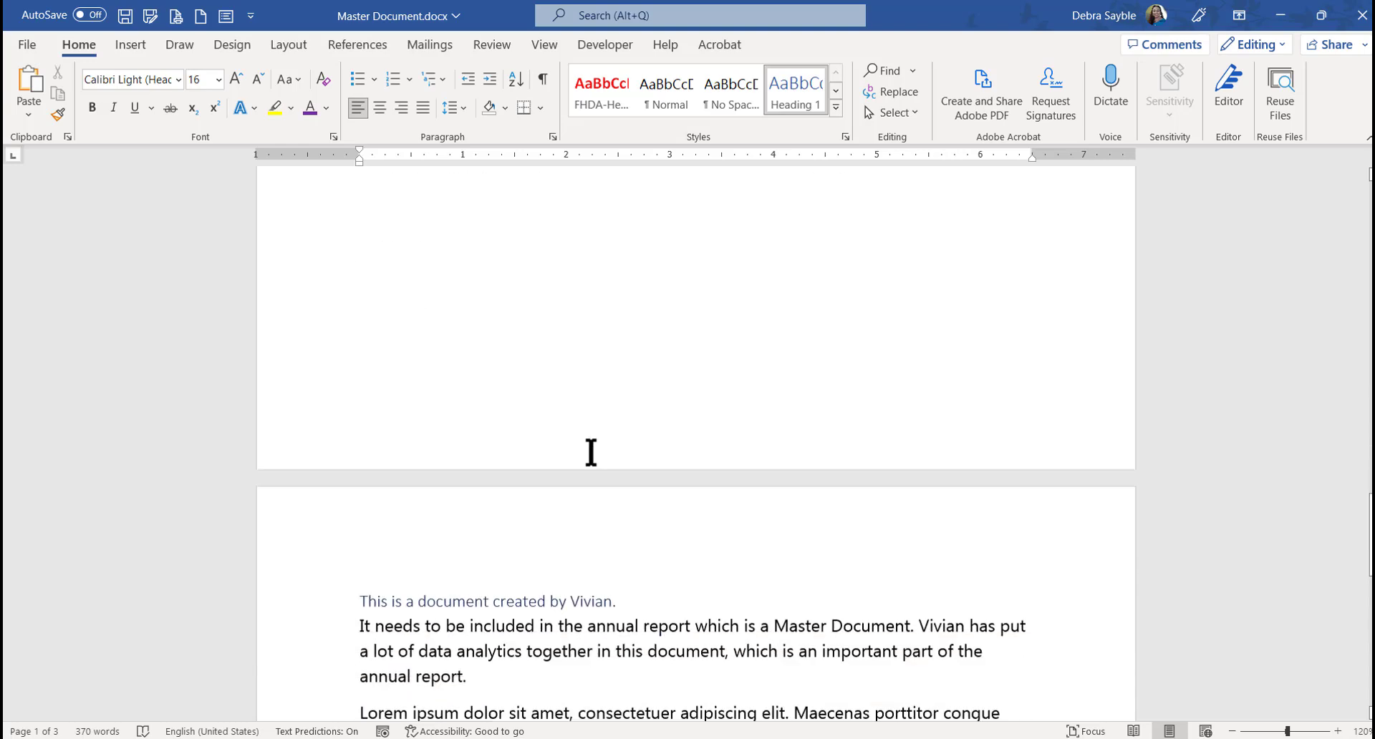
{"action": "scroll", "coordinate": [591, 451], "scroll_direction": "down", "scroll_amount": 2}
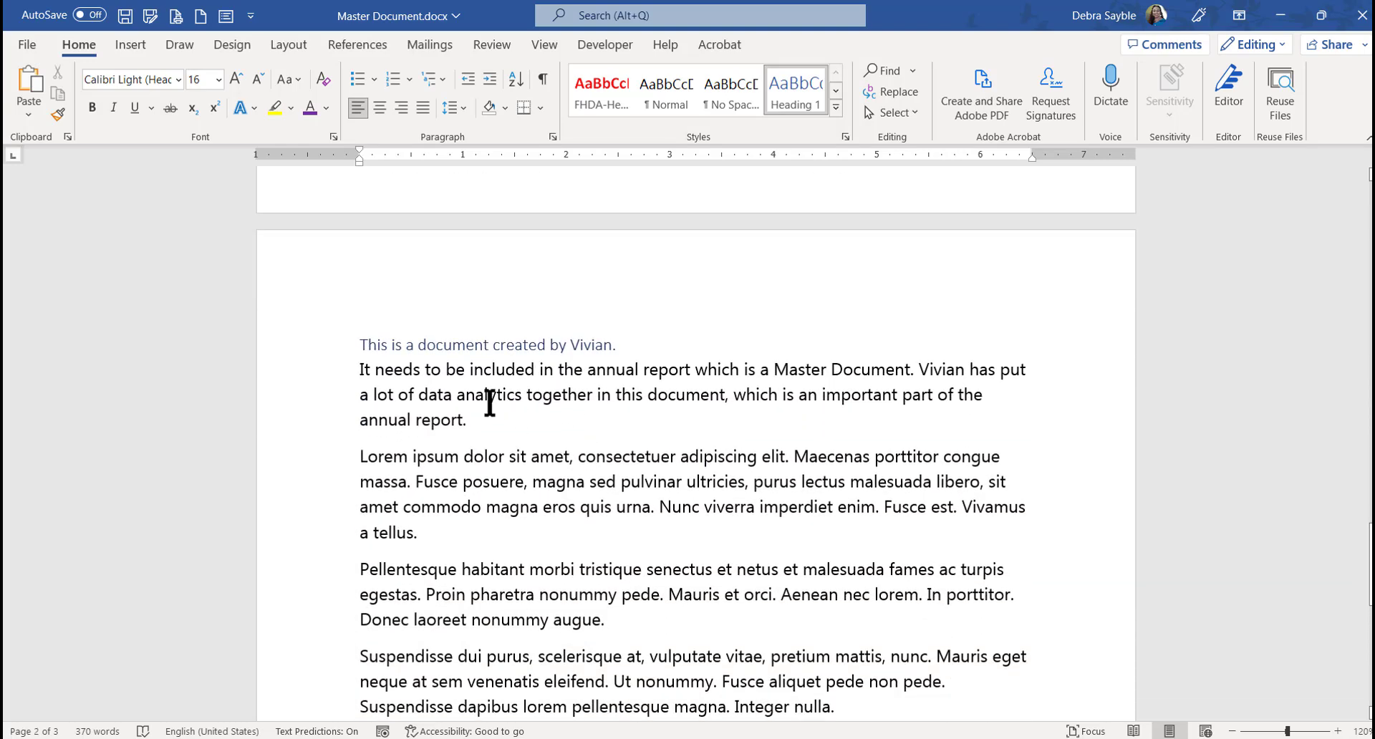
{"action": "scroll", "coordinate": [488, 401], "scroll_direction": "up", "scroll_amount": 2}
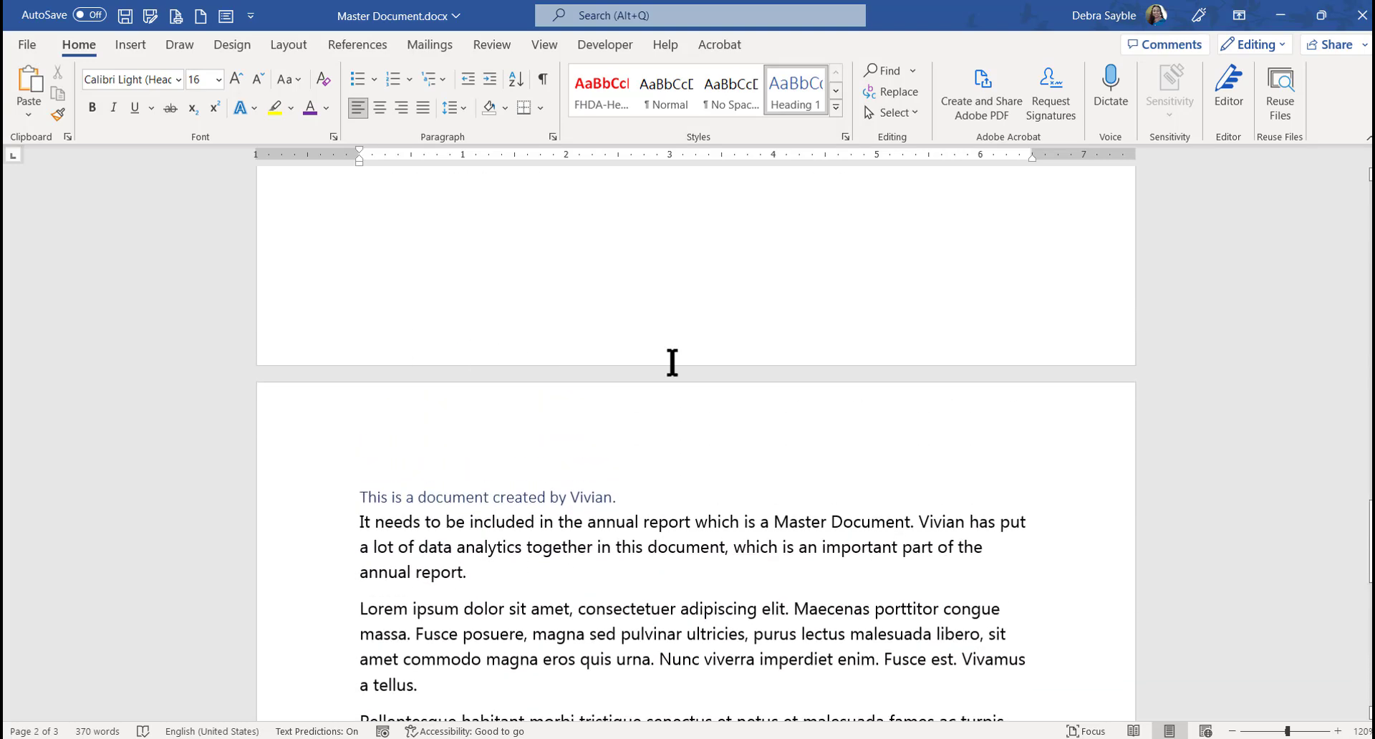
{"action": "scroll", "coordinate": [672, 362], "scroll_direction": "up", "scroll_amount": 15}
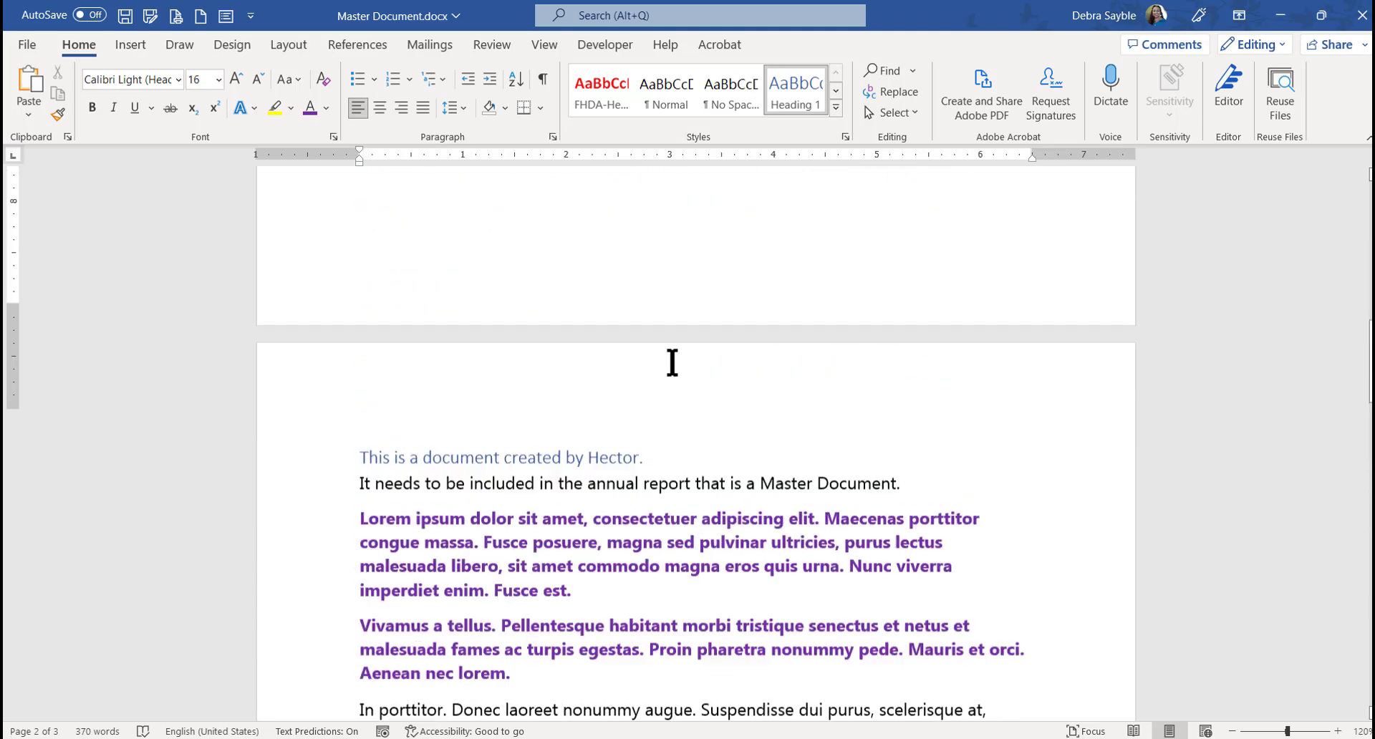
{"action": "scroll", "coordinate": [672, 362], "scroll_direction": "up", "scroll_amount": 14}
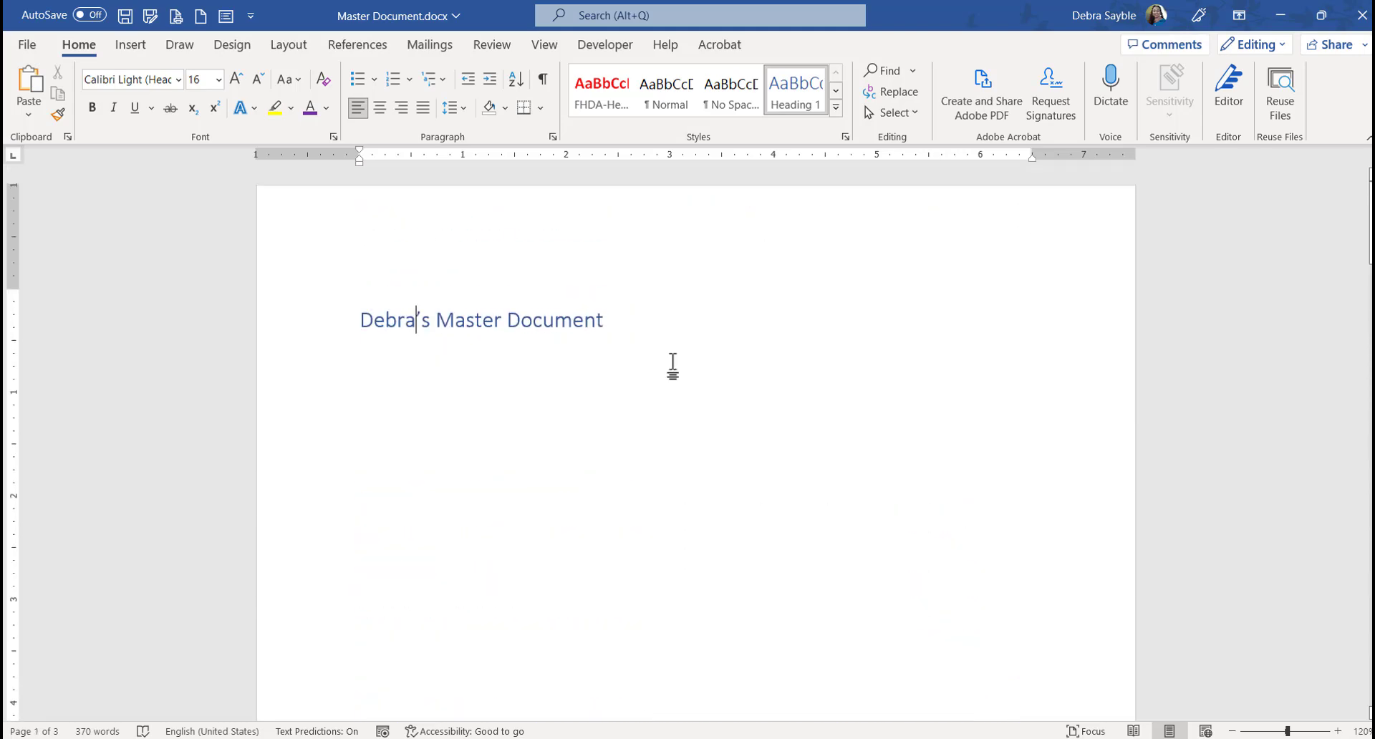
{"action": "left_click", "coordinate": [546, 80]}
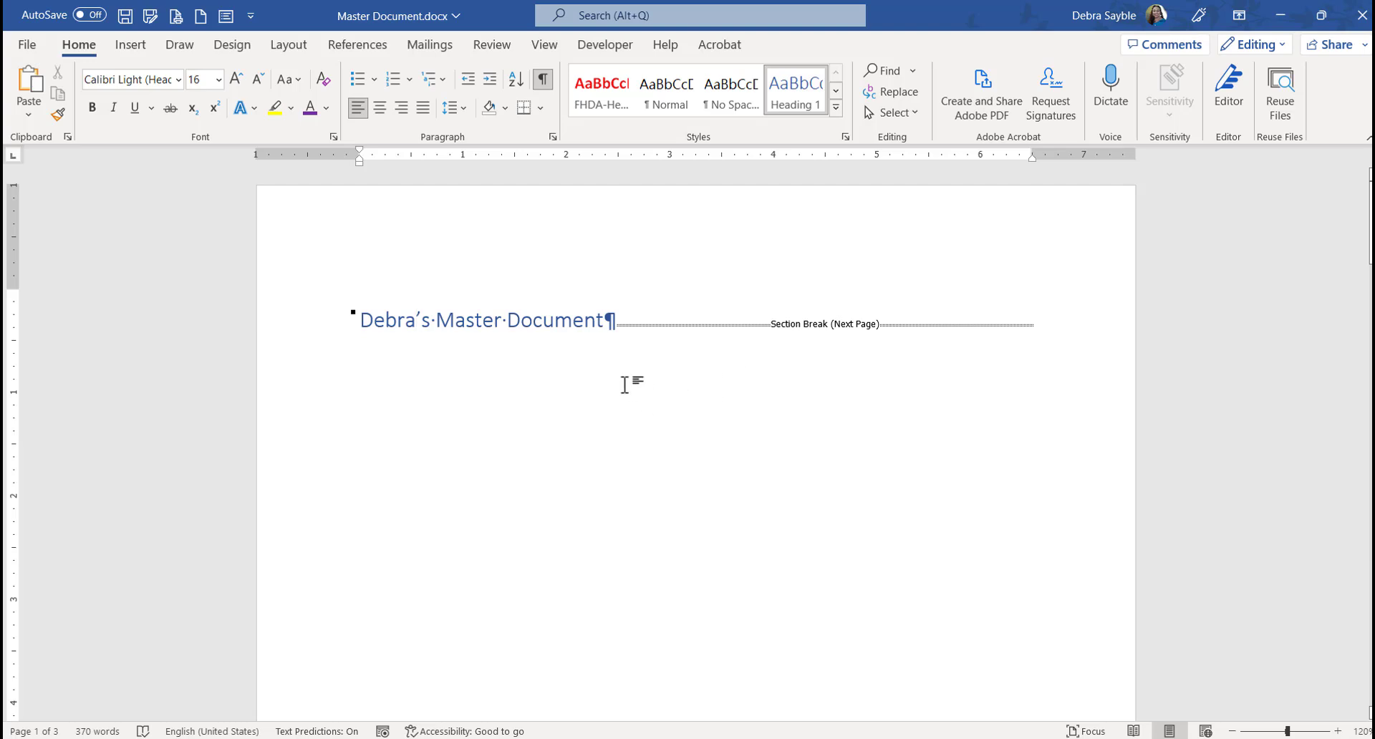
- Place the cursor at the end of the title line, just before the Next Page break
{"action": "scroll", "coordinate": [624, 384], "scroll_direction": "down", "scroll_amount": 1}
{"action": "scroll", "coordinate": [624, 385], "scroll_direction": "down", "scroll_amount": 2}
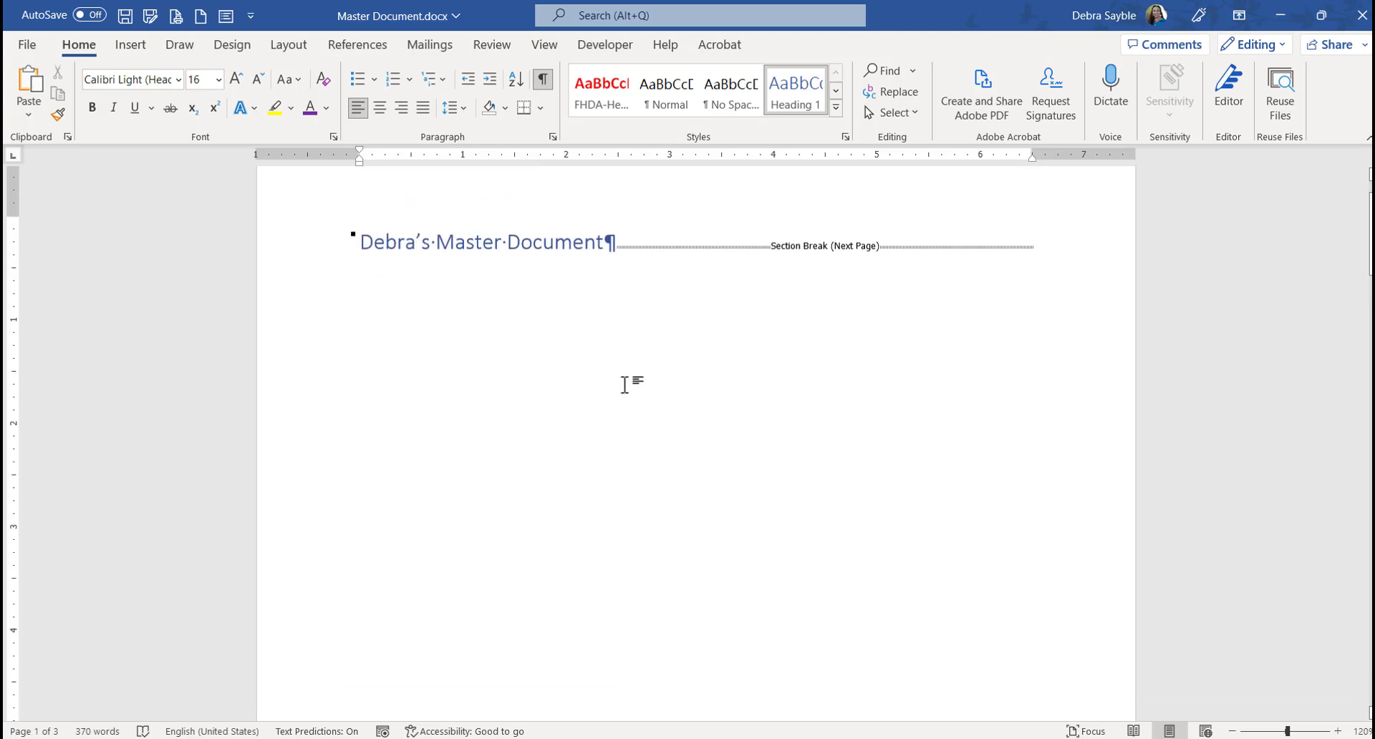
{"action": "left_click", "coordinate": [604, 252]}
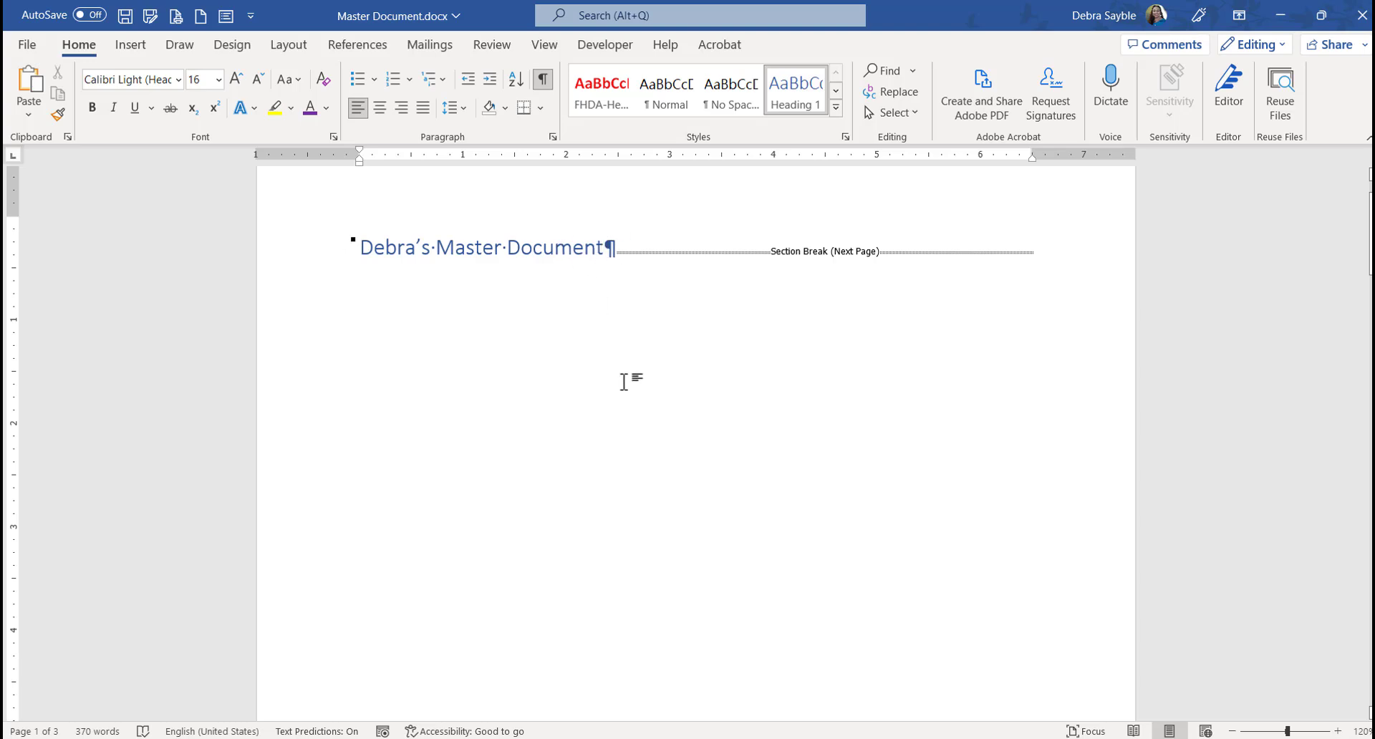
- Add filler lines 'Sokdfnaosdkfn aoskd foka sdo;f' and 'Akslfd ;laskd v;laksdfvl;aksd fvas dkv' under the title
{"action": "key", "text": "Return"}
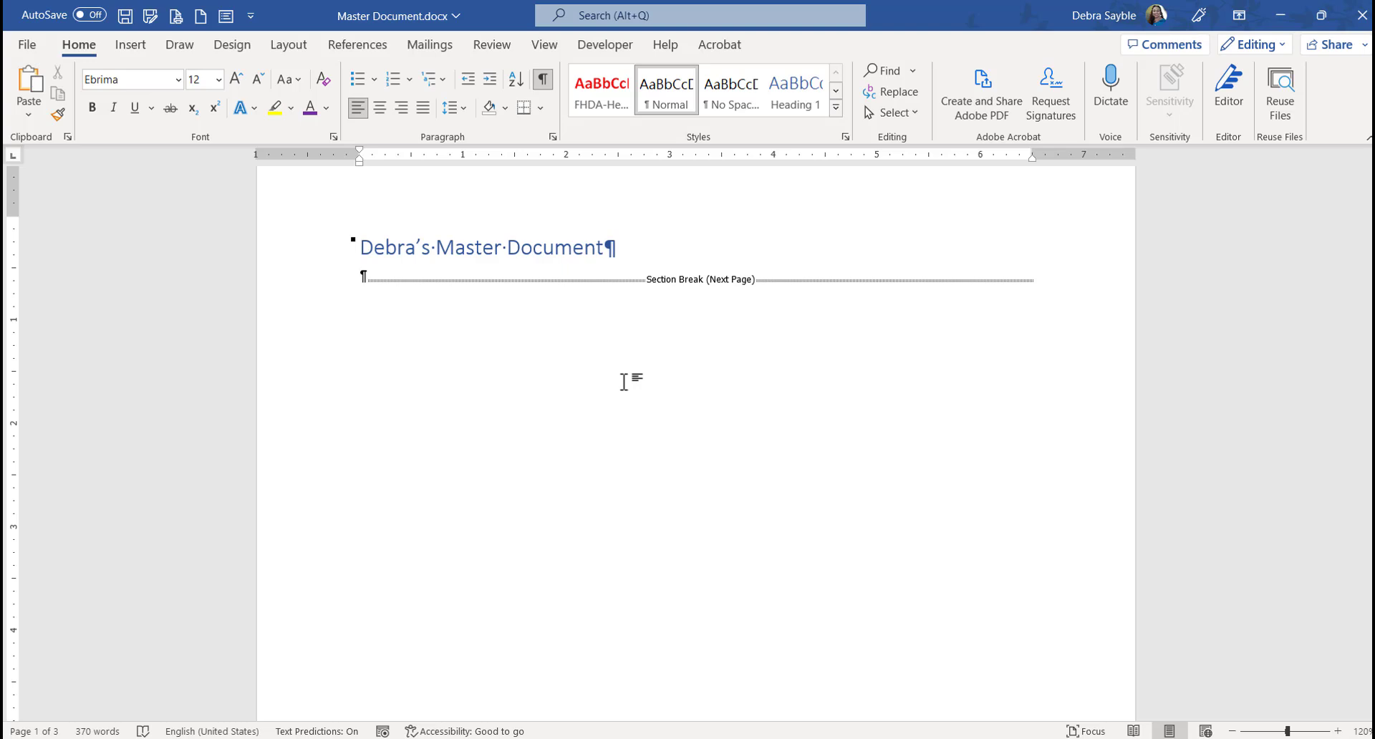
{"action": "type", "text": "Sokdfnaosdkfn aoskd foka sdo;f"}
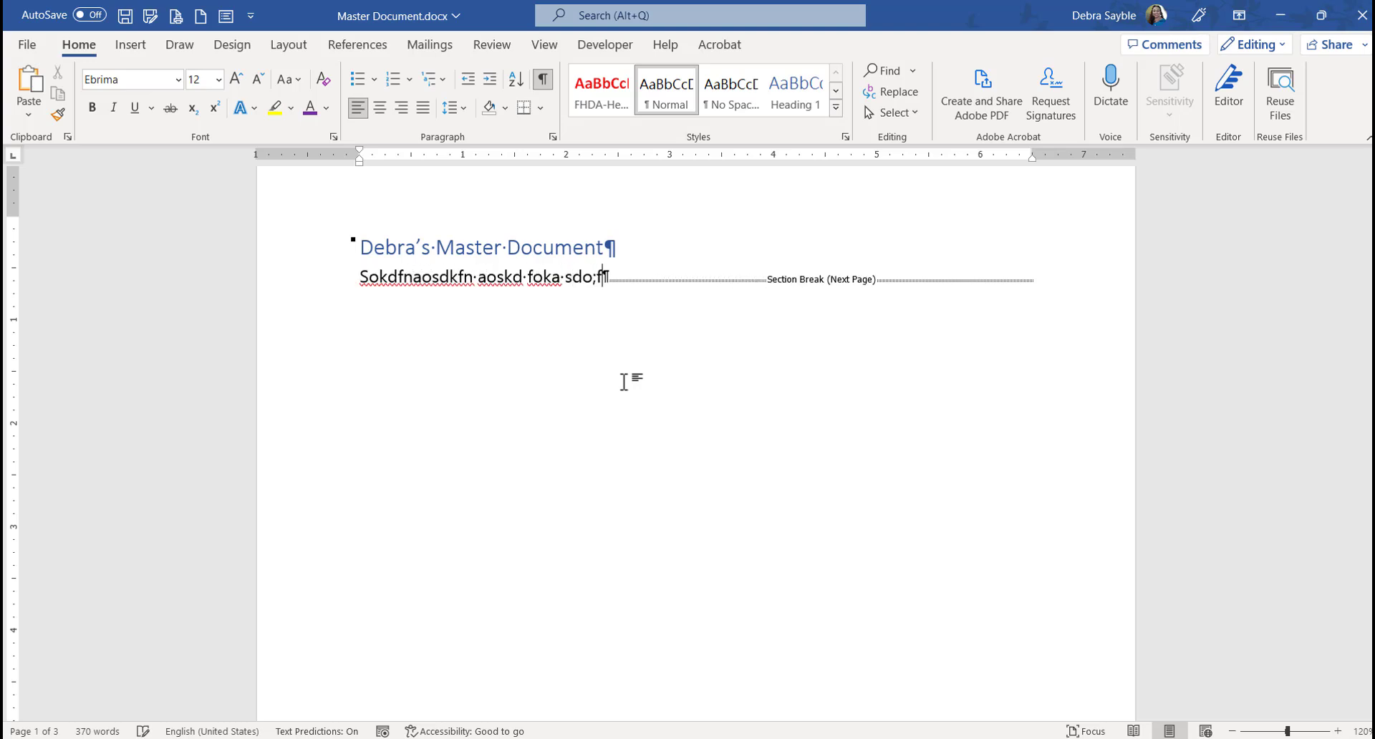
{"action": "key", "text": "Return"}
{"action": "type", "text": "Akslfd ;laskd v;laksdfvl;aksd fvas dkv"}
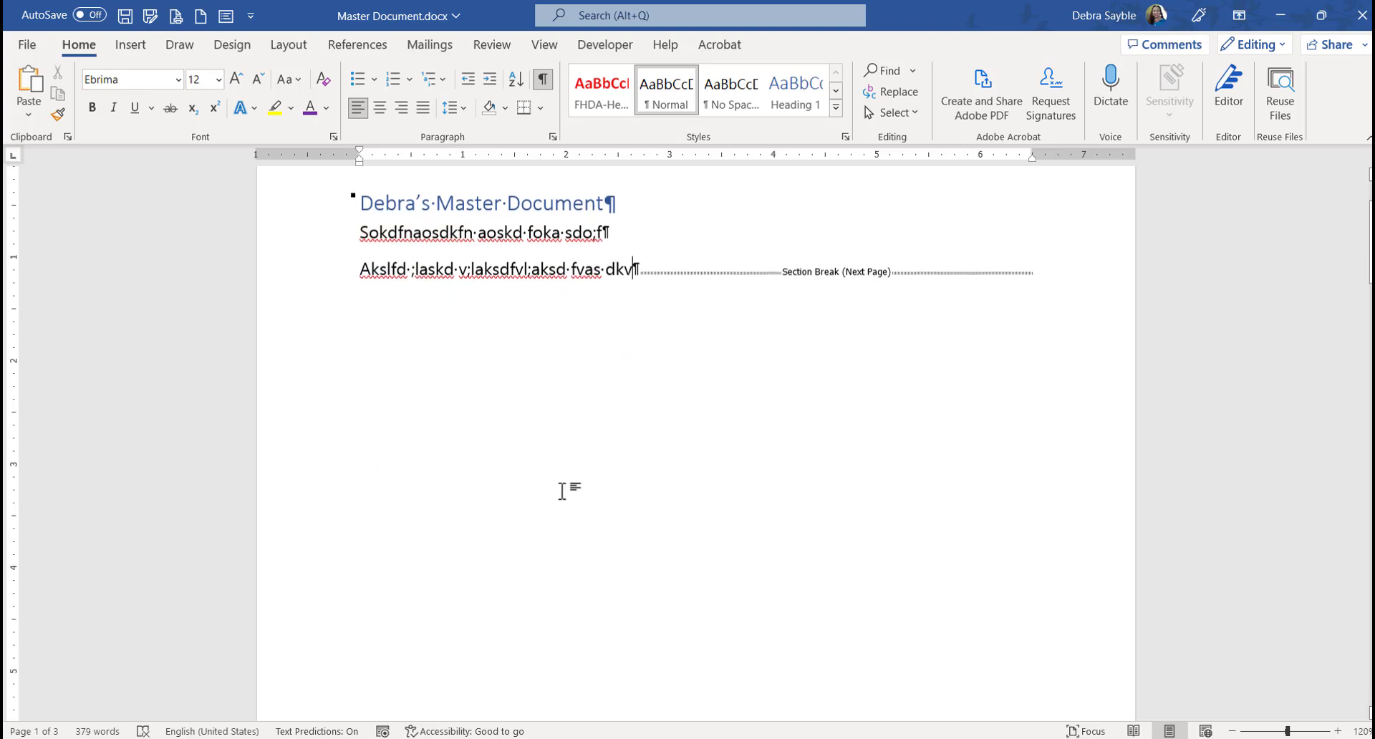
{"action": "scroll", "coordinate": [562, 491], "scroll_direction": "down", "scroll_amount": 2}
{"action": "scroll", "coordinate": [561, 491], "scroll_direction": "up", "scroll_amount": 1}
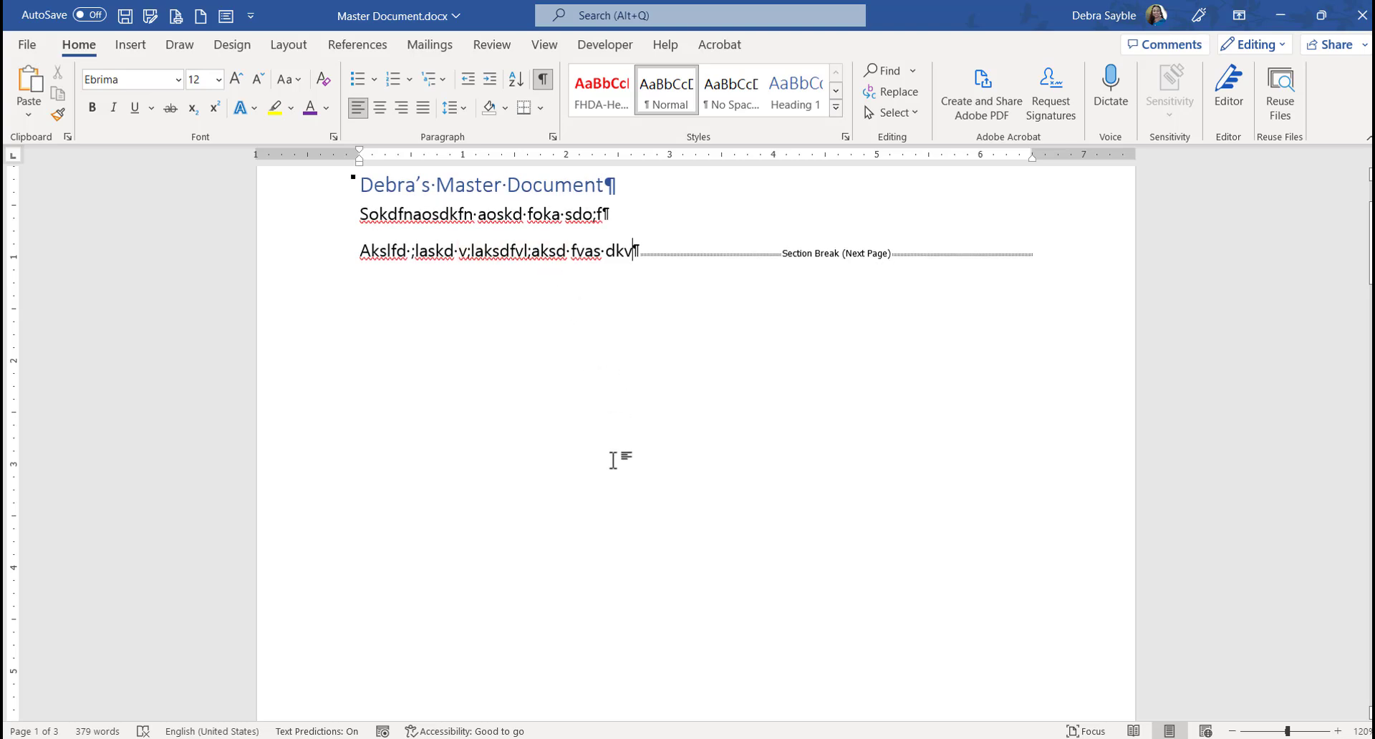
{"action": "scroll", "coordinate": [614, 455], "scroll_direction": "down", "scroll_amount": 9}
{"action": "scroll", "coordinate": [614, 461], "scroll_direction": "down", "scroll_amount": 4}
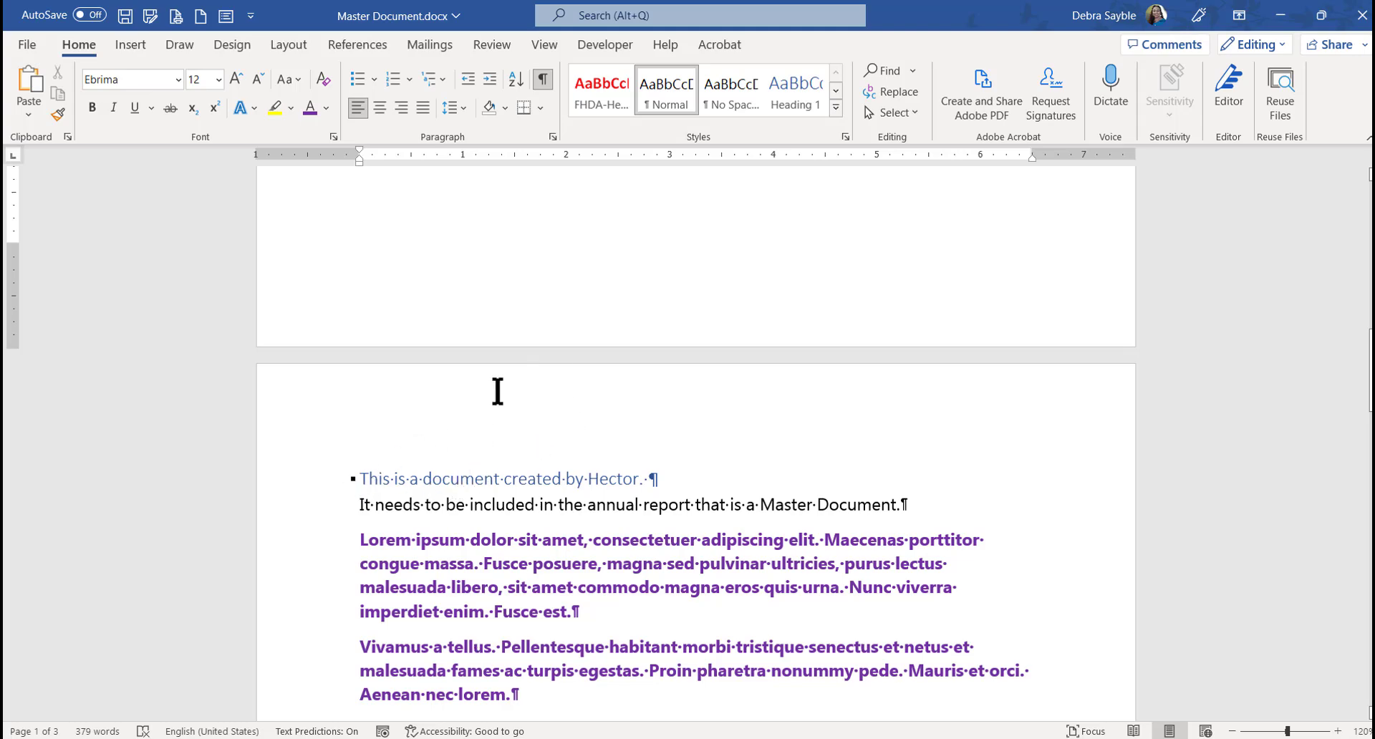
{"action": "scroll", "coordinate": [498, 391], "scroll_direction": "up", "scroll_amount": 8}
{"action": "scroll", "coordinate": [498, 391], "scroll_direction": "down", "scroll_amount": 8}
{"action": "scroll", "coordinate": [498, 392], "scroll_direction": "up", "scroll_amount": 1}
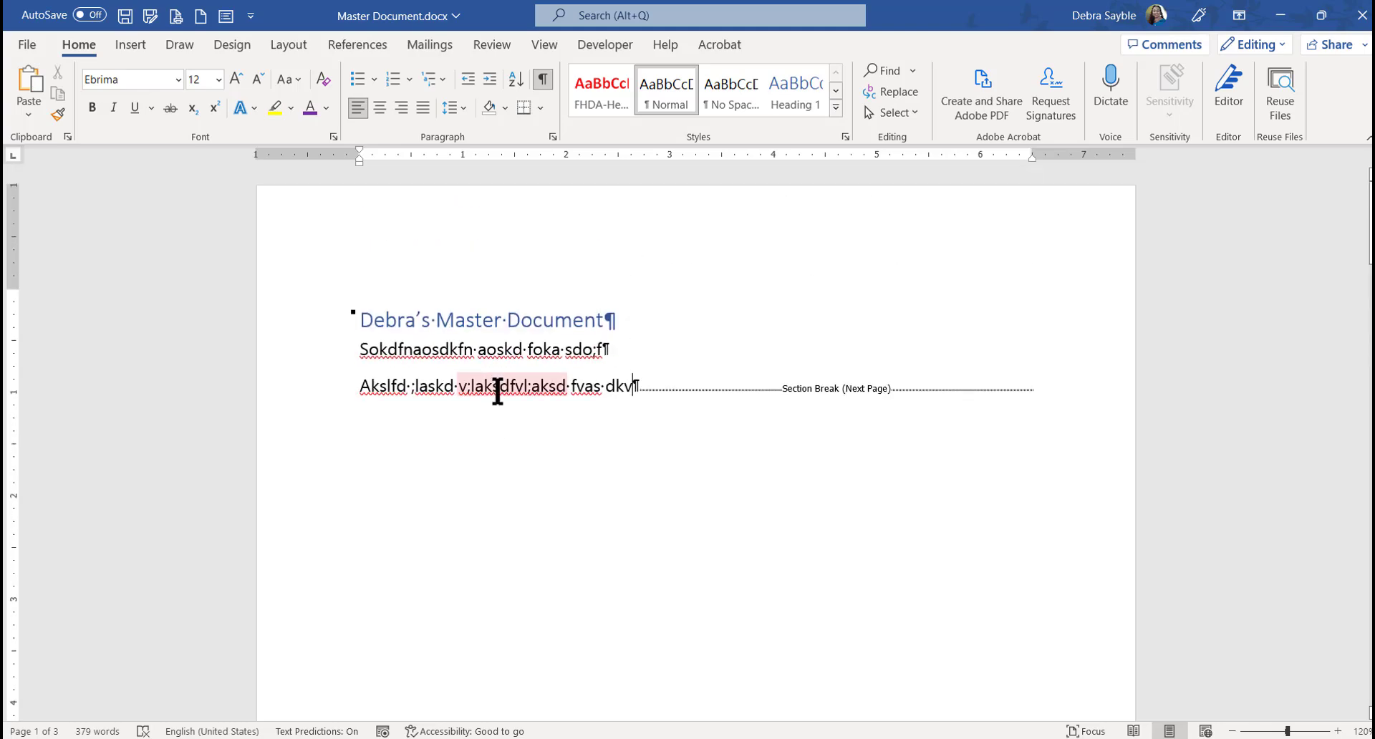
{"action": "scroll", "coordinate": [745, 435], "scroll_direction": "down", "scroll_amount": 12}
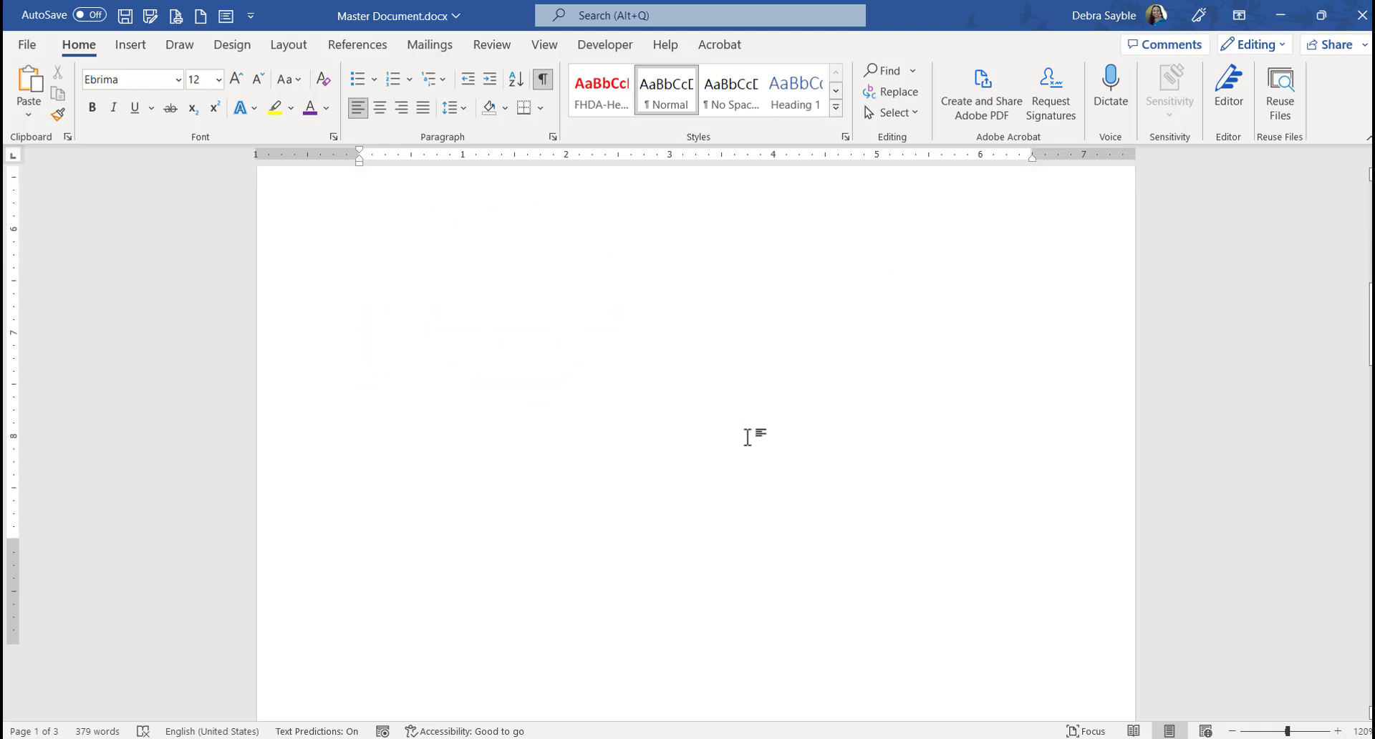
{"action": "scroll", "coordinate": [746, 437], "scroll_direction": "down", "scroll_amount": 15}
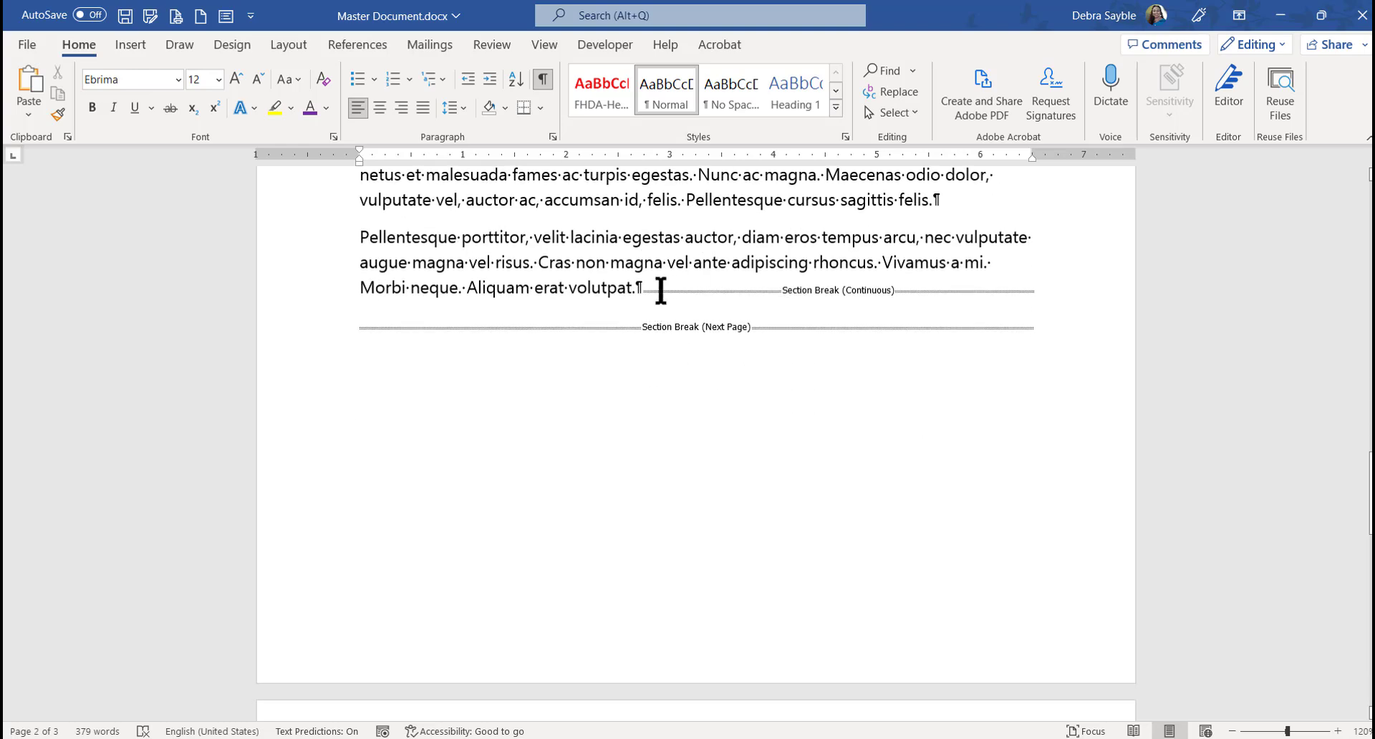
{"action": "left_click", "coordinate": [356, 326]}
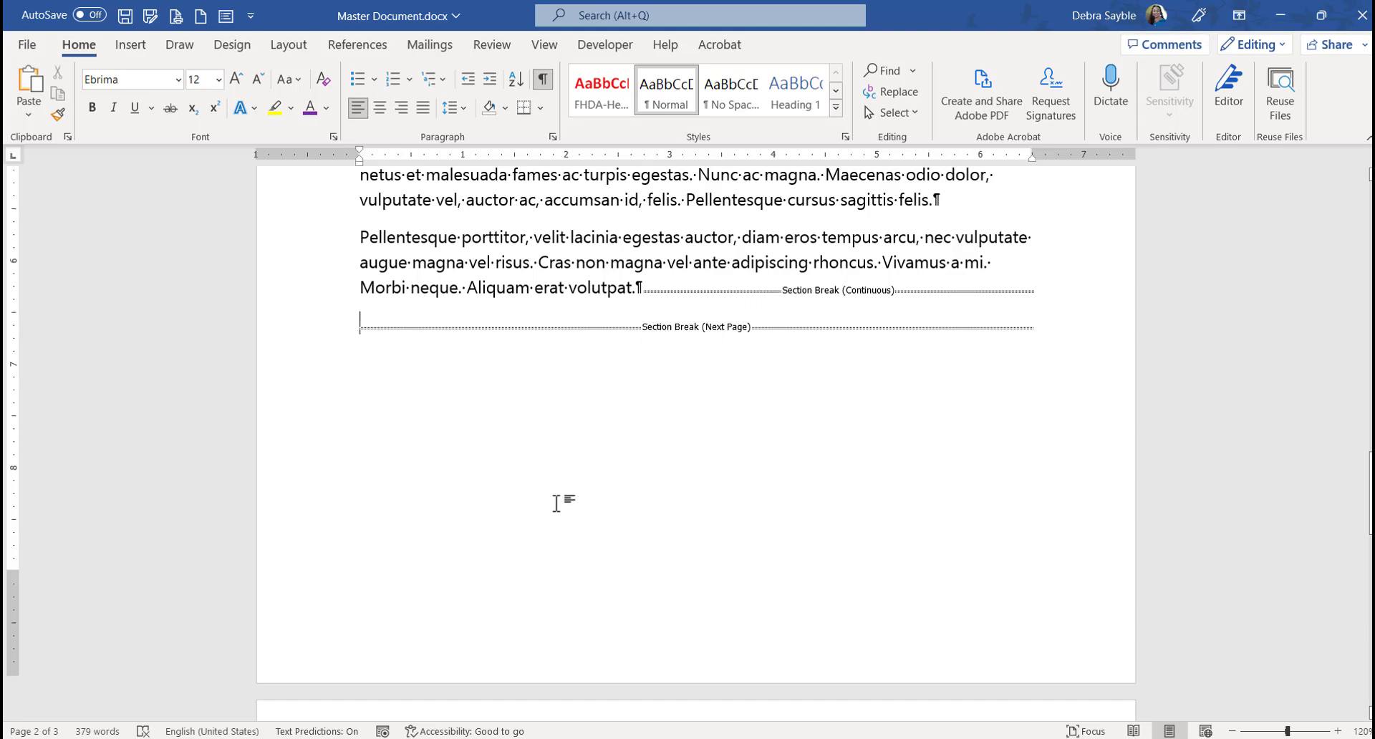
{"action": "scroll", "coordinate": [556, 503], "scroll_direction": "up", "scroll_amount": 1}
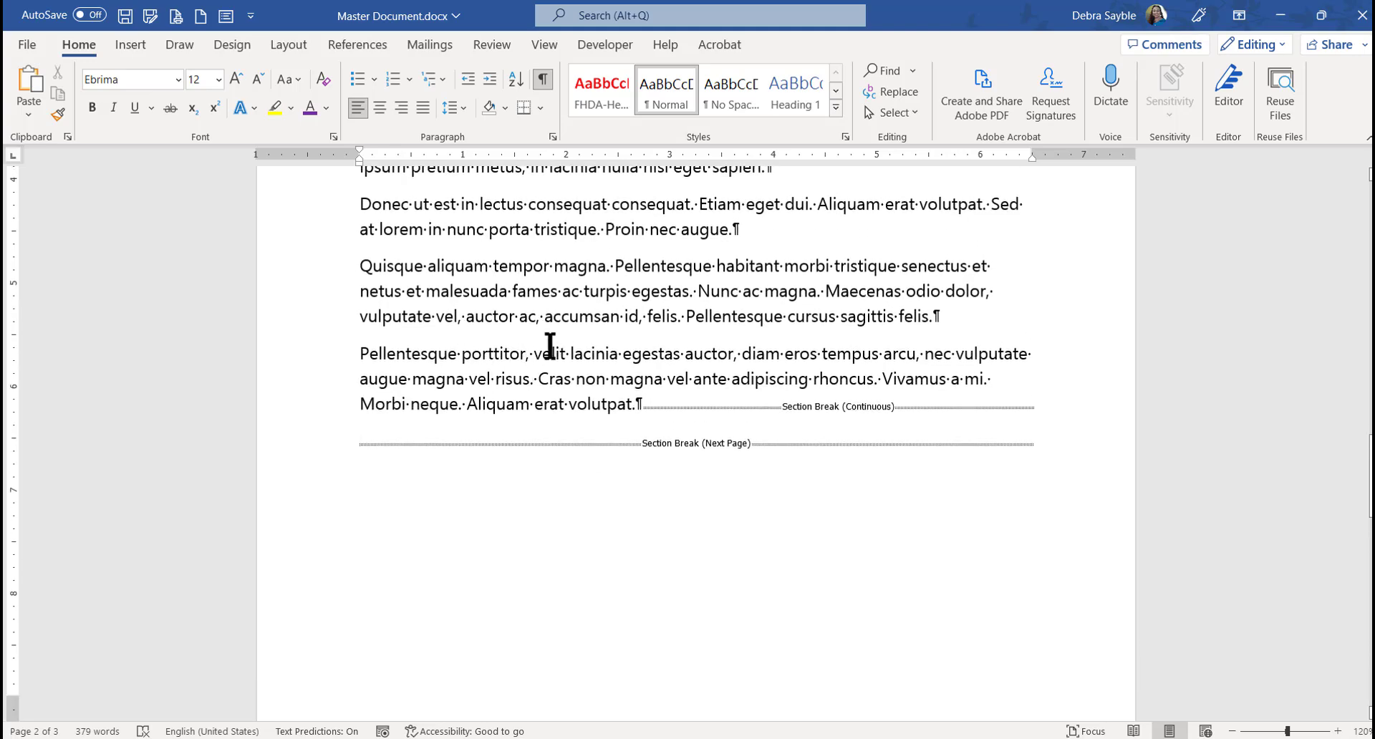
{"action": "scroll", "coordinate": [550, 346], "scroll_direction": "down", "scroll_amount": 1}
{"action": "scroll", "coordinate": [551, 346], "scroll_direction": "down", "scroll_amount": 6}
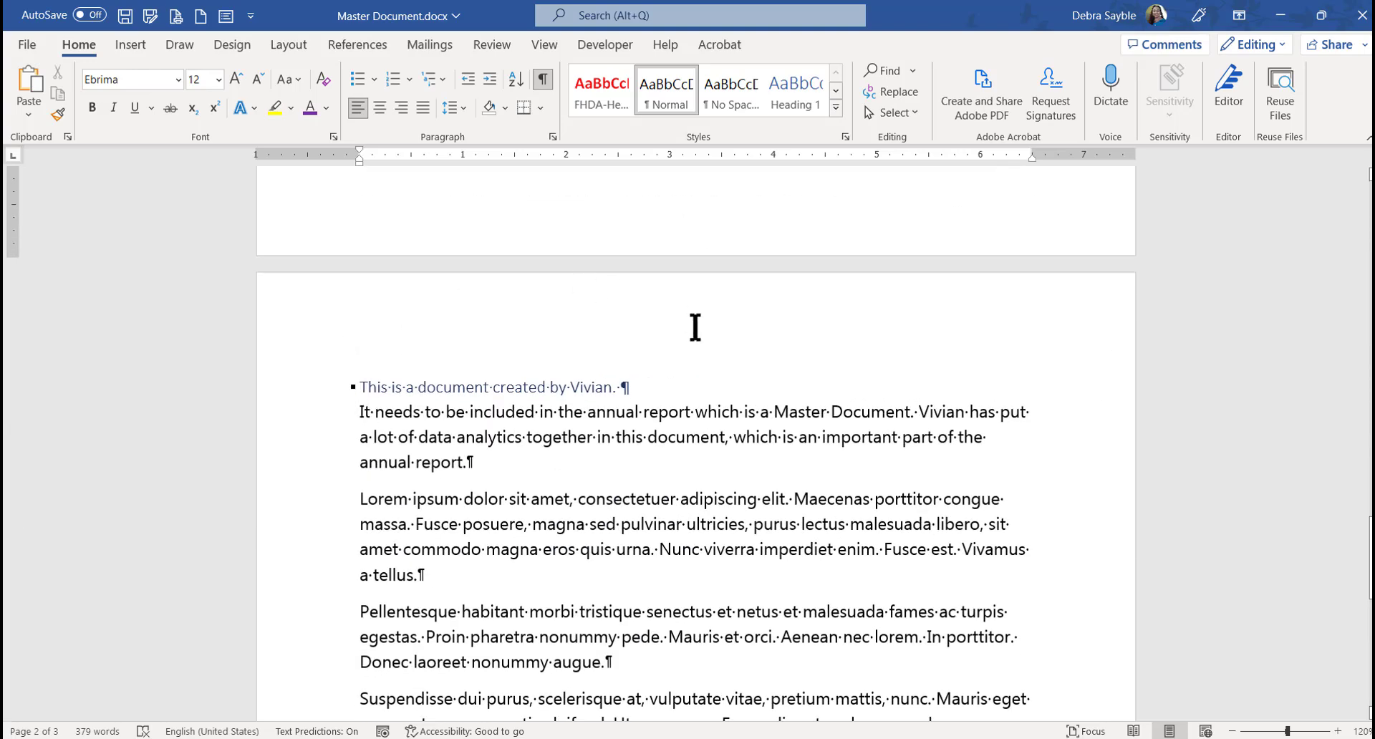
{"action": "scroll", "coordinate": [695, 325], "scroll_direction": "up", "scroll_amount": 8}
{"action": "scroll", "coordinate": [695, 328], "scroll_direction": "up", "scroll_amount": 2}
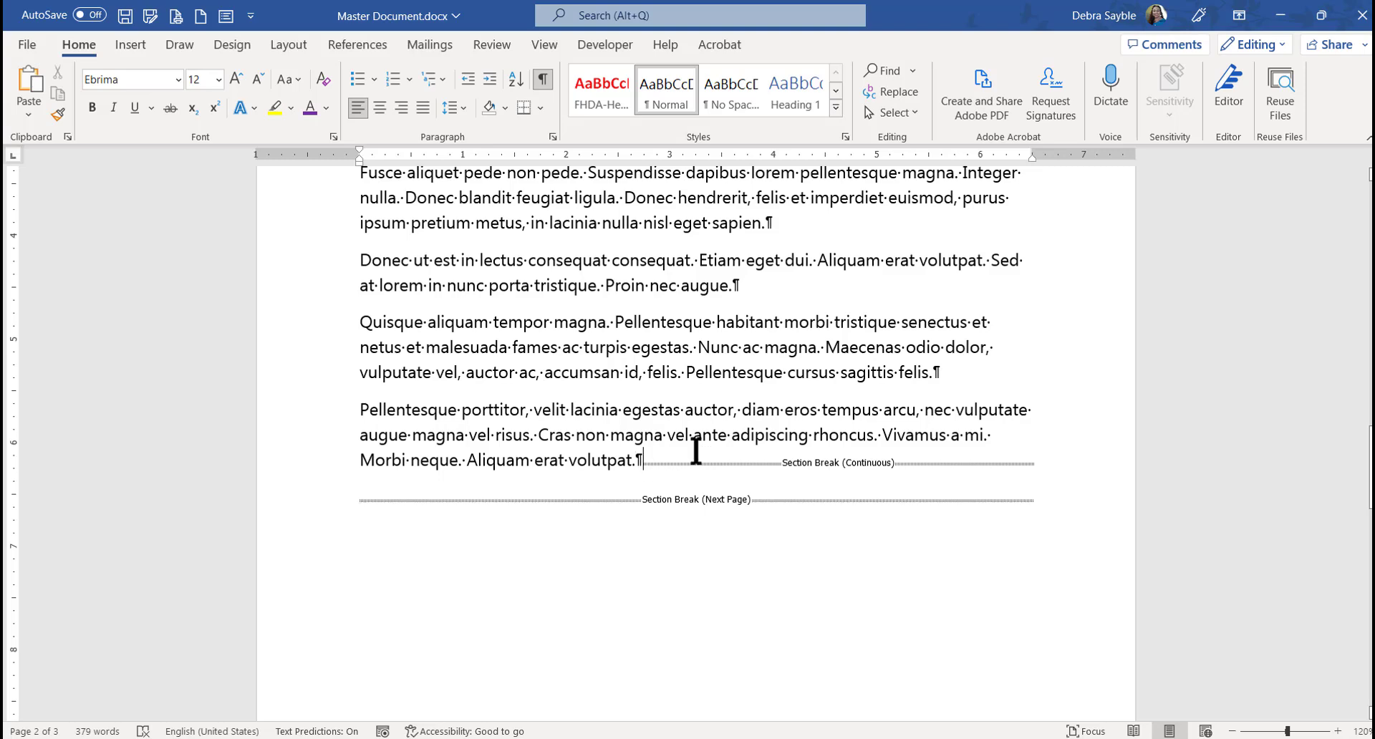
{"action": "left_click", "coordinate": [644, 460]}
- Delete the extra Section Break (Continuous), check the pages, and save Master Document.docx
{"action": "key", "text": "Delete"}
{"action": "scroll", "coordinate": [667, 650], "scroll_direction": "down", "scroll_amount": 3}
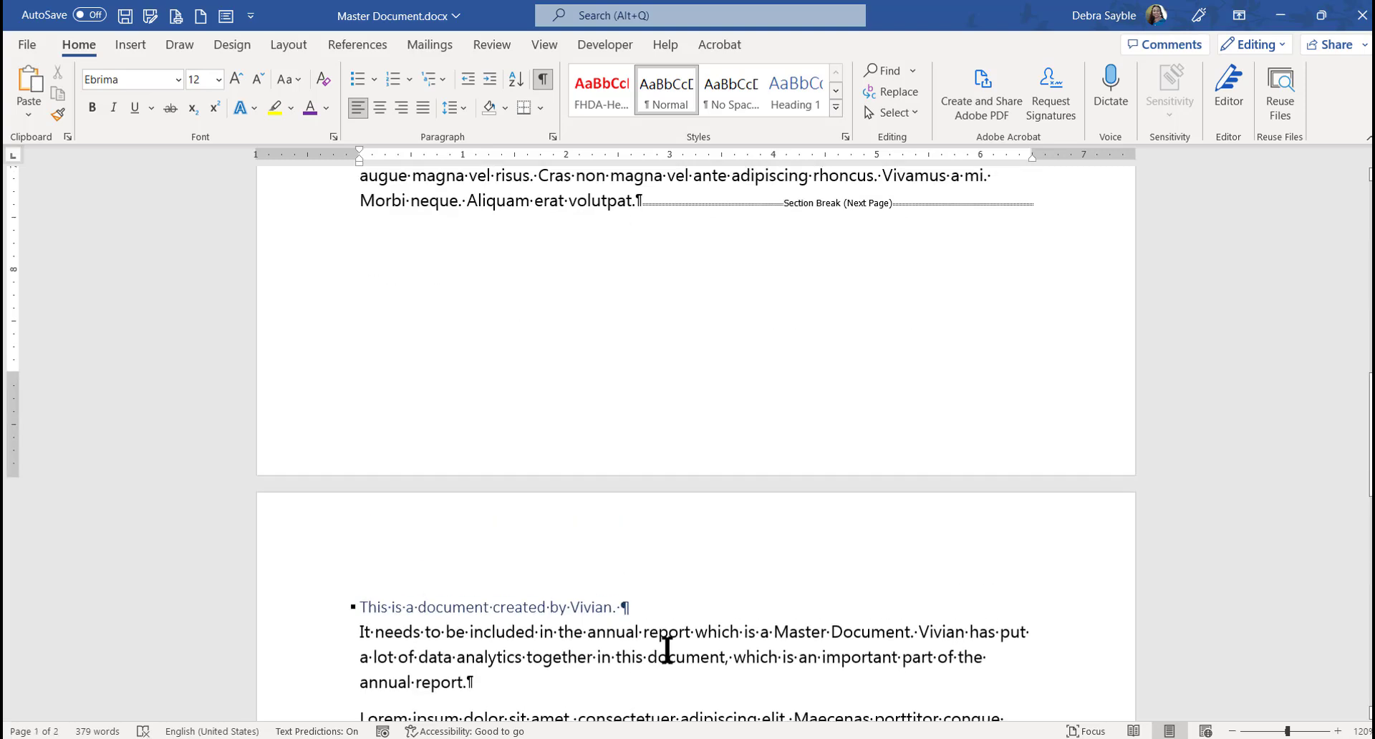
{"action": "scroll", "coordinate": [676, 461], "scroll_direction": "up", "scroll_amount": 4}
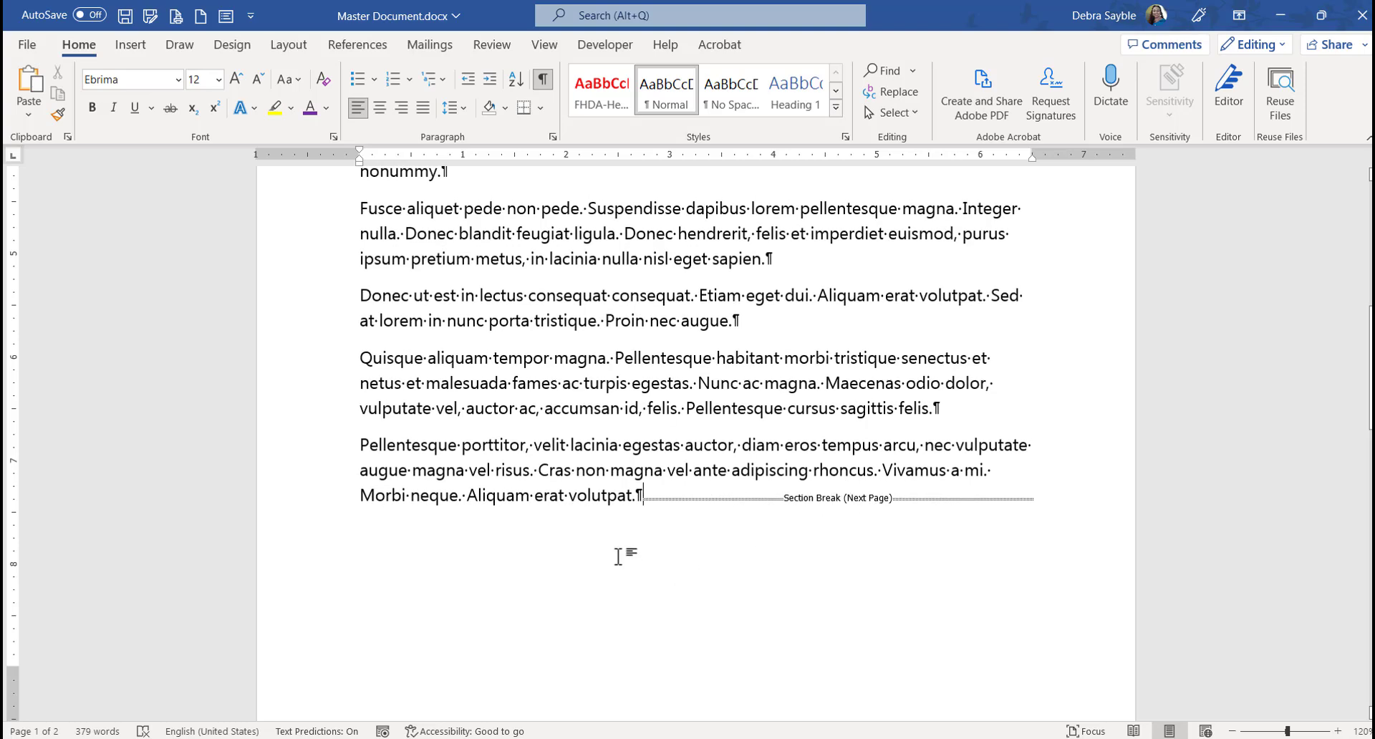
{"action": "scroll", "coordinate": [618, 556], "scroll_direction": "down", "scroll_amount": 10}
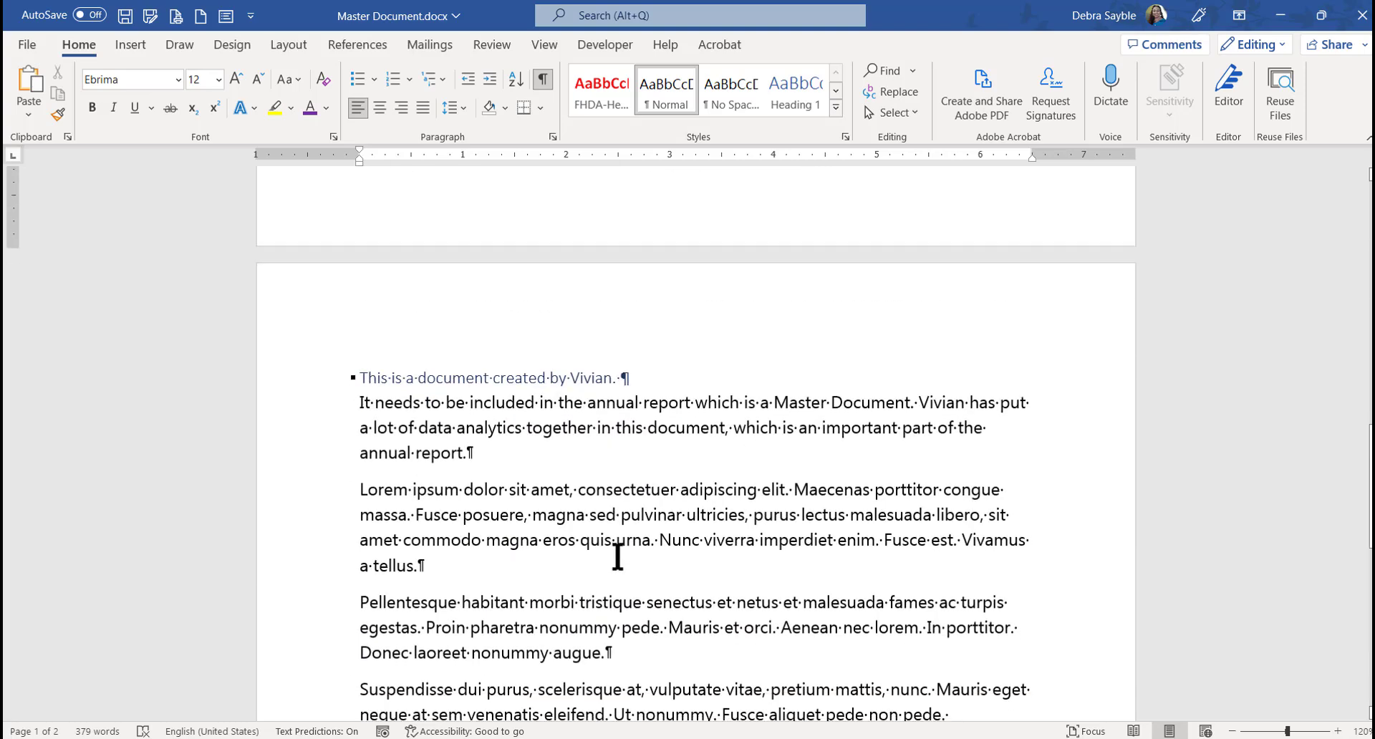
{"action": "scroll", "coordinate": [617, 557], "scroll_direction": "up", "scroll_amount": 8}
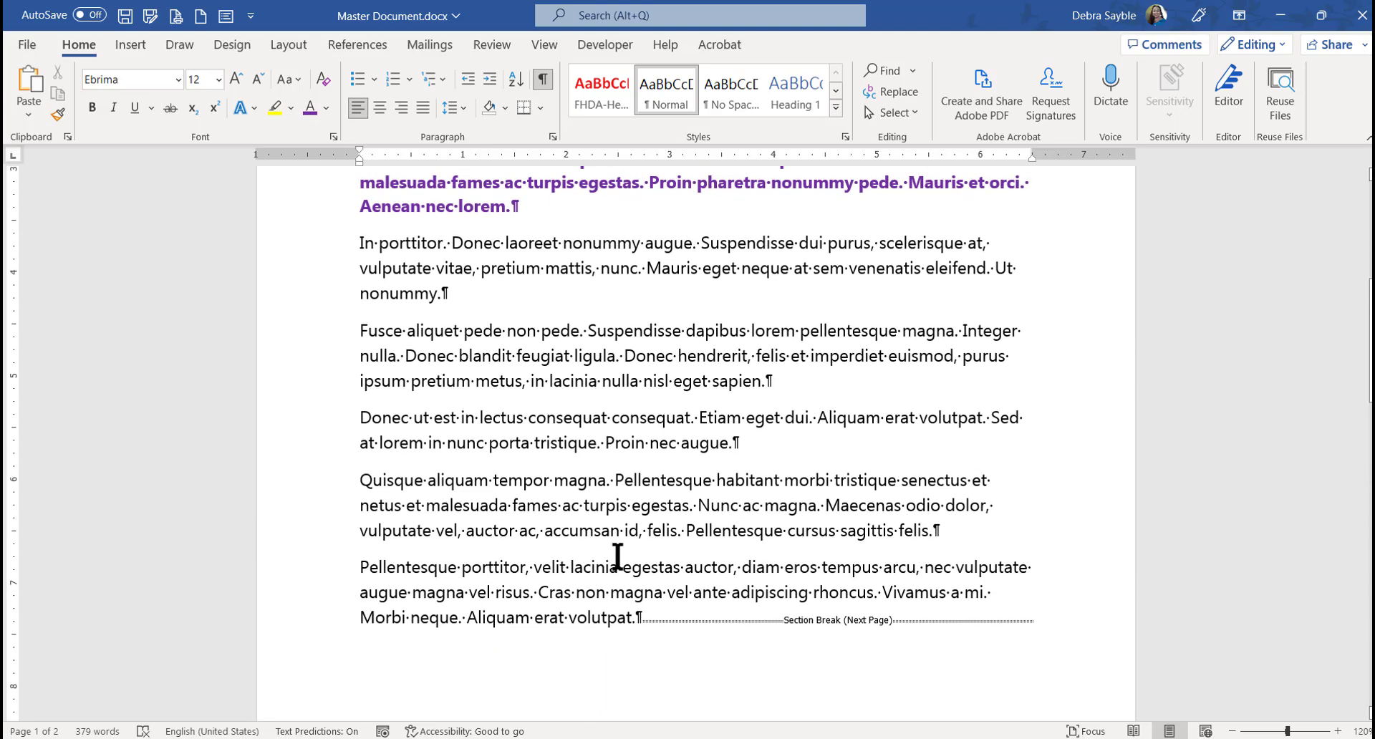
{"action": "scroll", "coordinate": [617, 557], "scroll_direction": "up", "scroll_amount": 7}
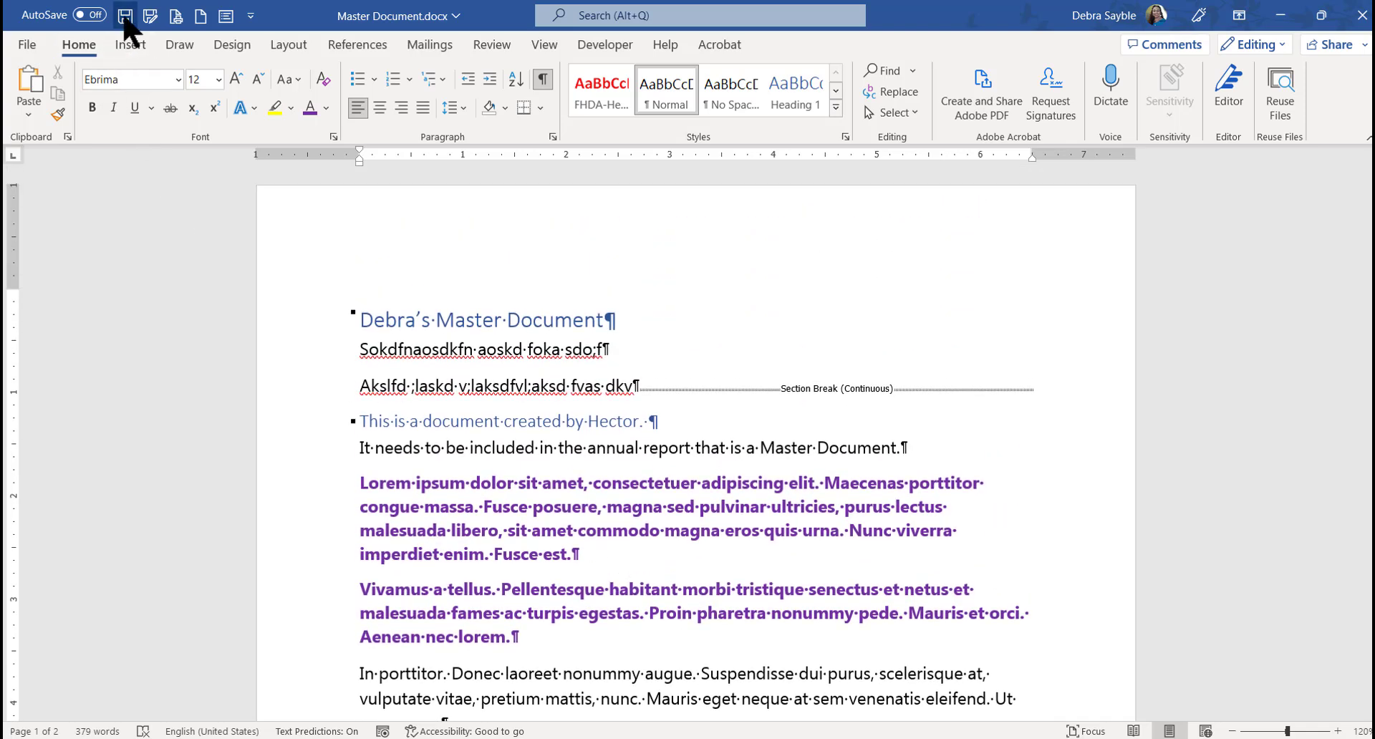
{"action": "left_click", "coordinate": [125, 16]}
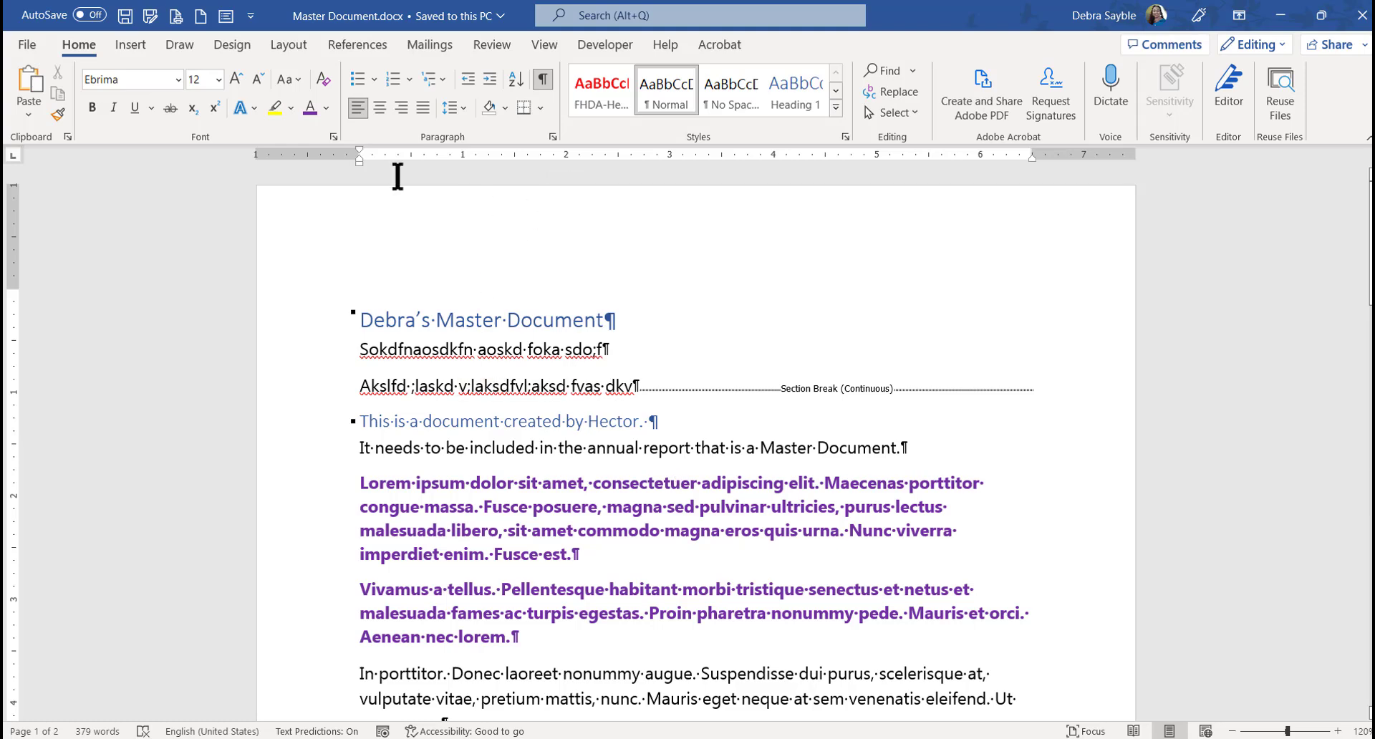
- Switch to Outline view with both subdocuments collapsed to file links and Show Document on
{"action": "left_click", "coordinate": [225, 15]}
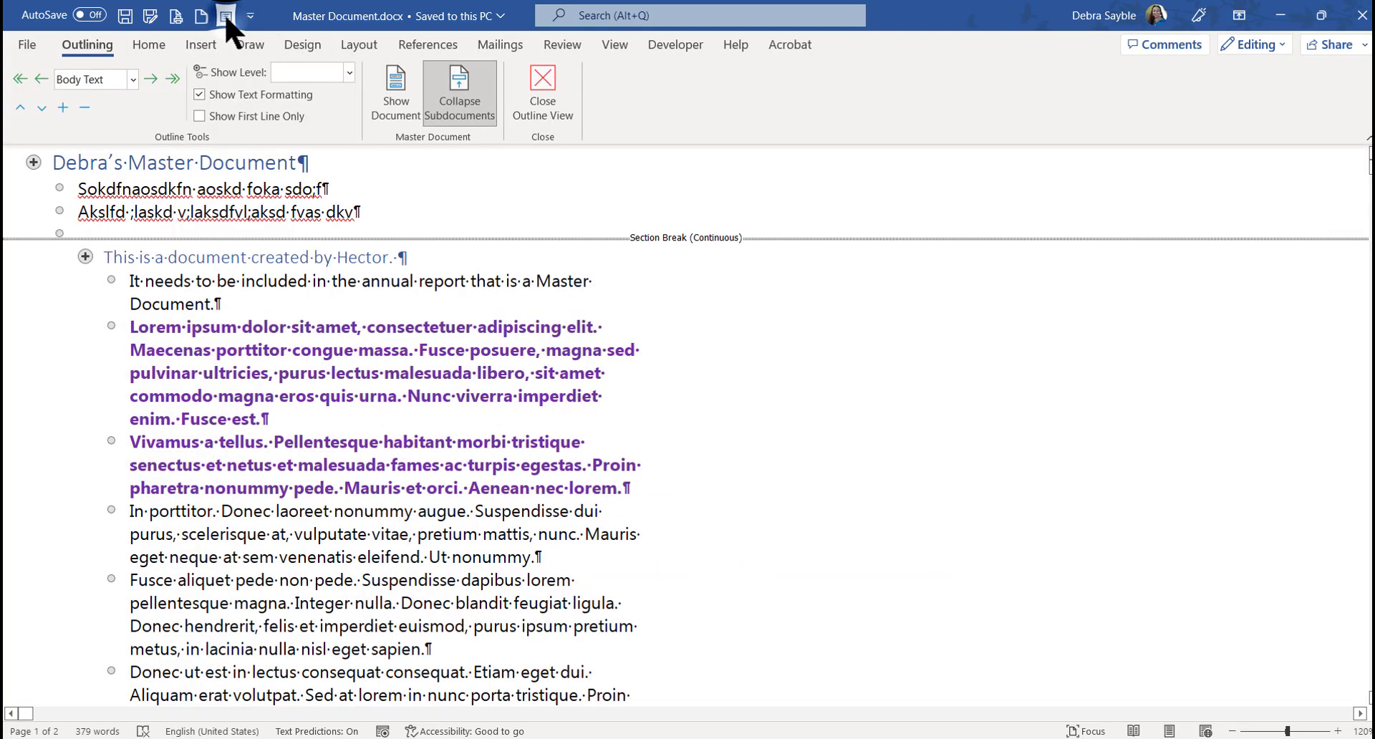
{"action": "left_click", "coordinate": [465, 101]}
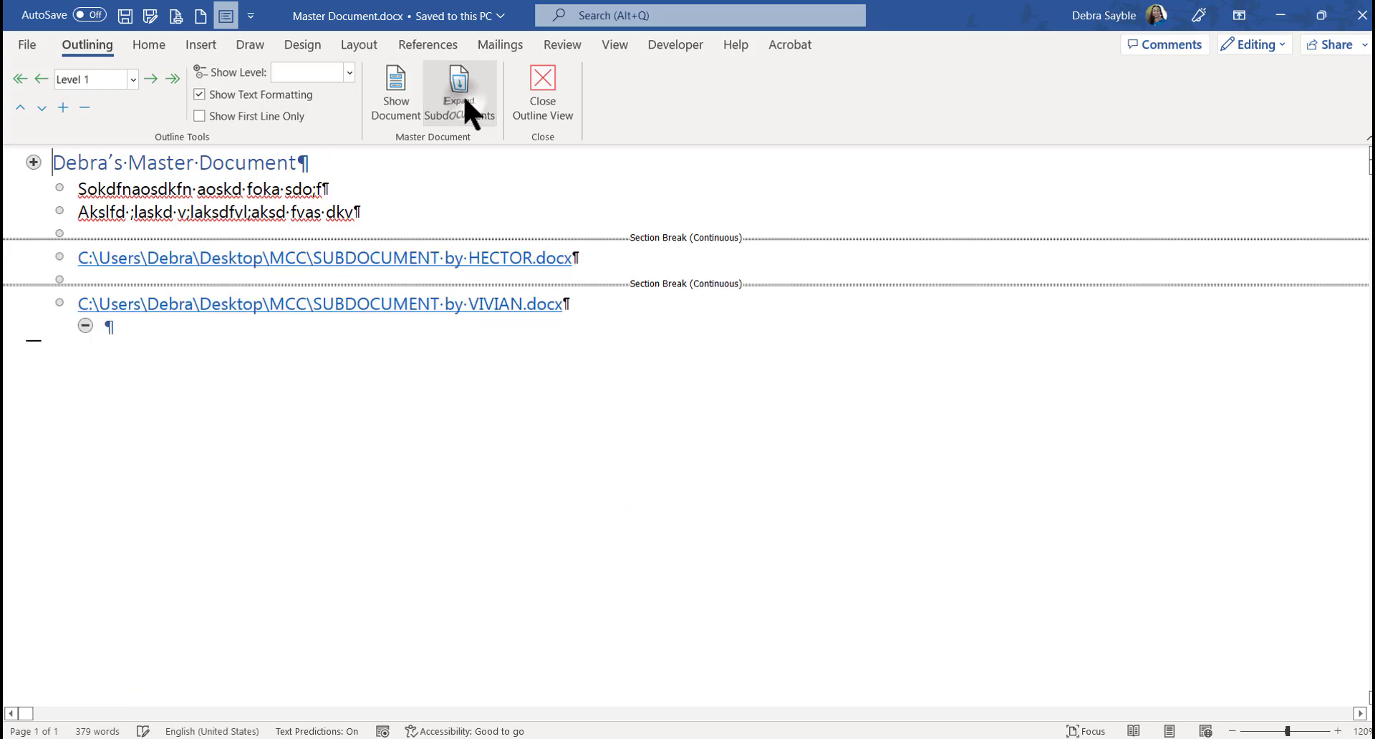
{"action": "left_click", "coordinate": [421, 118]}
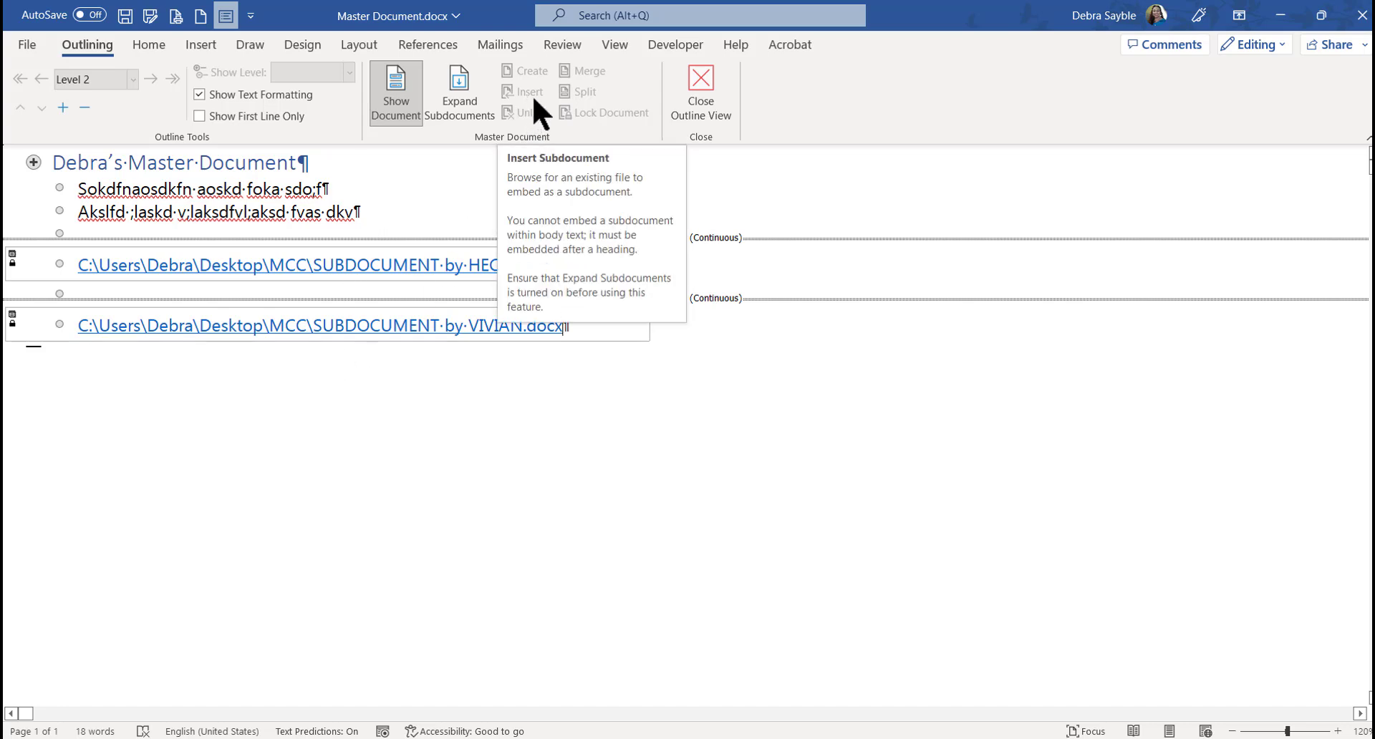
- Expand both subdocuments and scroll through Hector's full text in the outline
{"action": "left_click", "coordinate": [449, 106]}
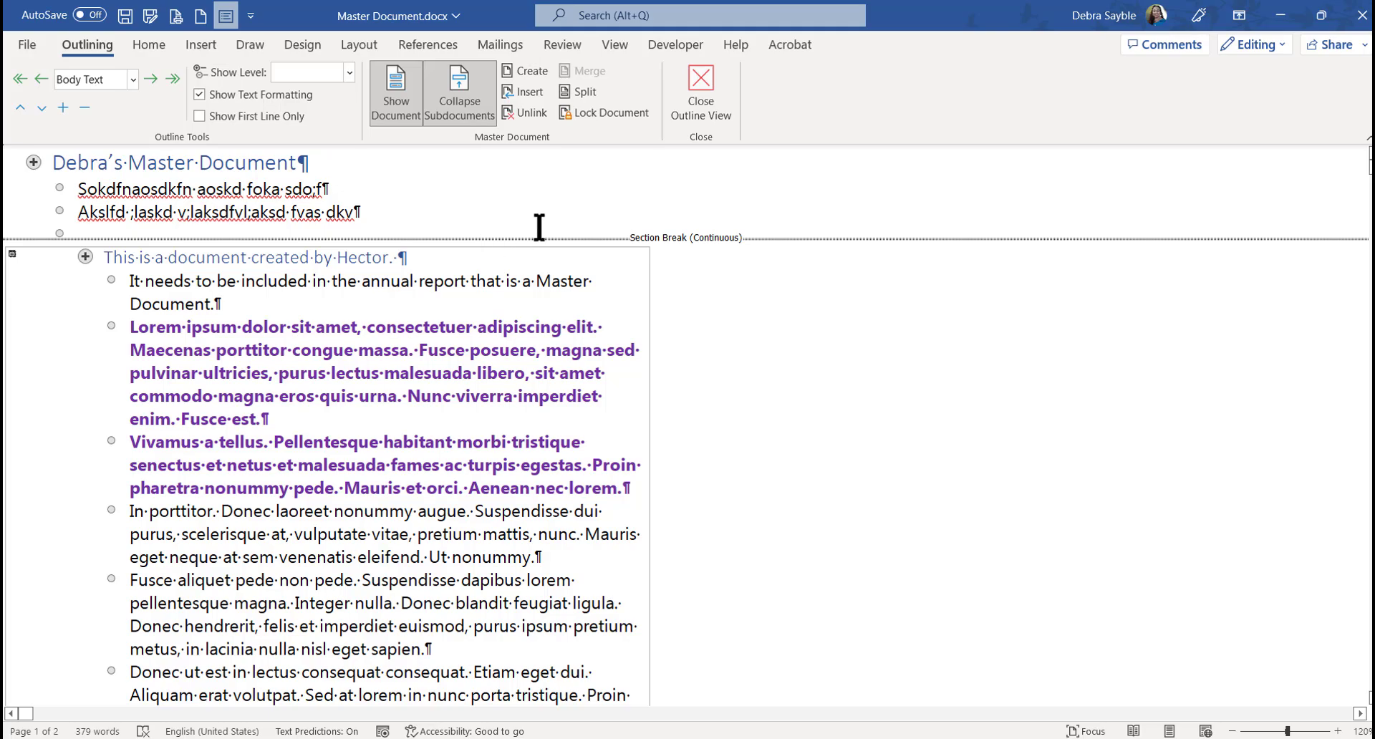
{"action": "scroll", "coordinate": [709, 512], "scroll_direction": "down", "scroll_amount": 10}
{"action": "scroll", "coordinate": [712, 515], "scroll_direction": "down", "scroll_amount": 2}
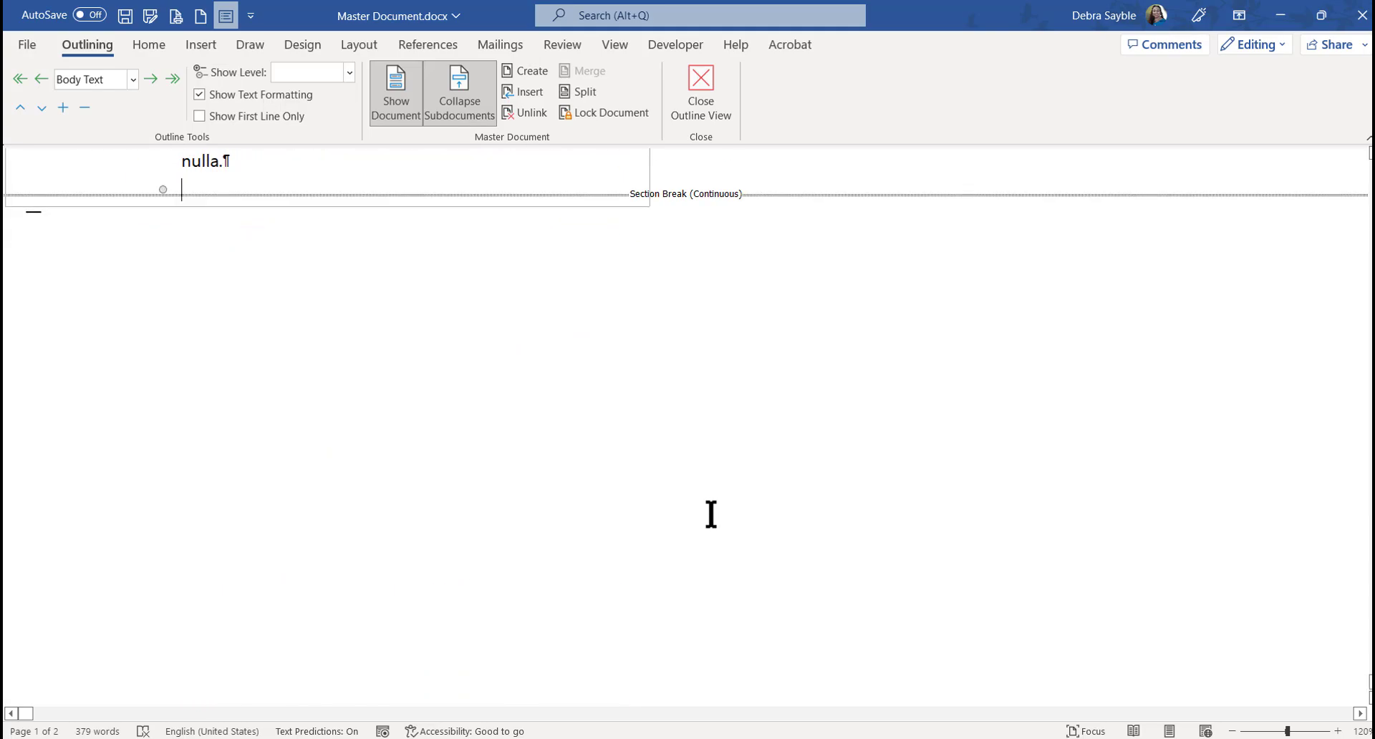
{"action": "scroll", "coordinate": [711, 514], "scroll_direction": "up", "scroll_amount": 15}
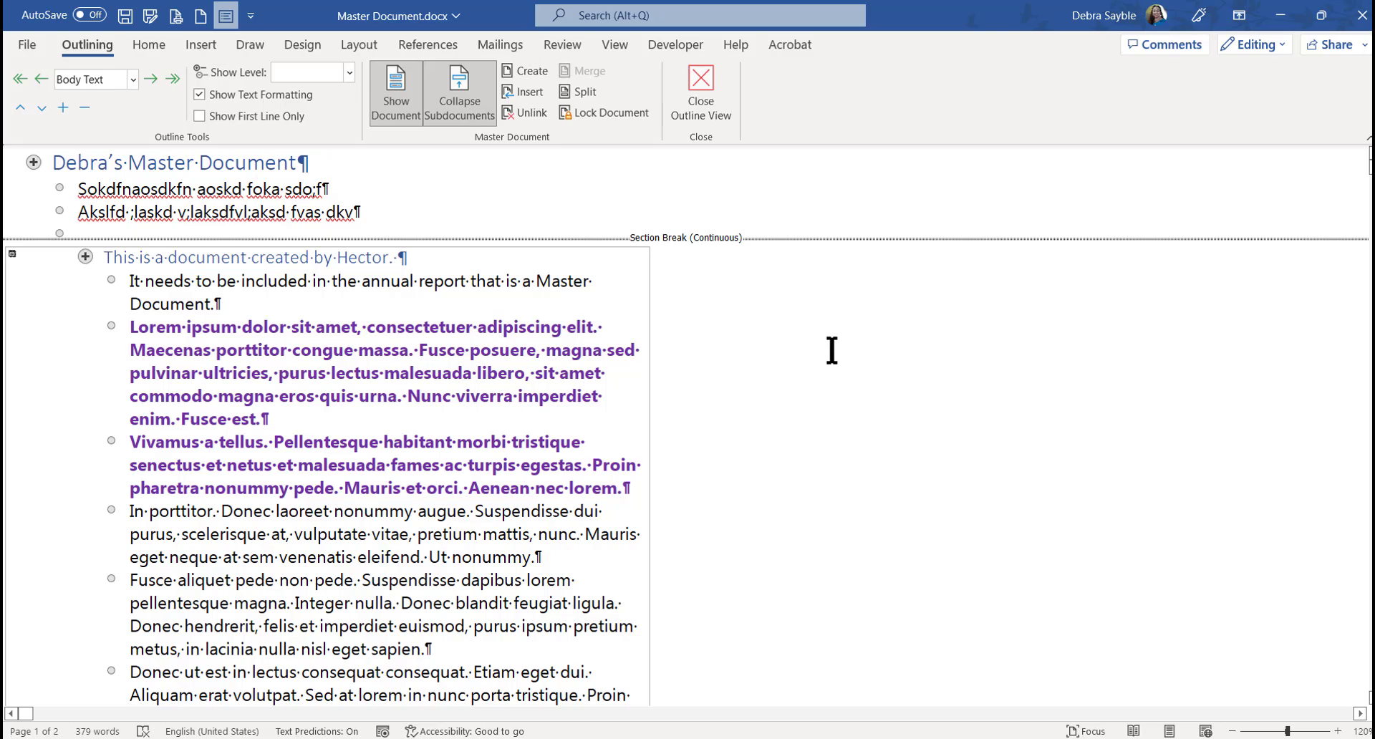
{"action": "scroll", "coordinate": [832, 351], "scroll_direction": "down", "scroll_amount": 12}
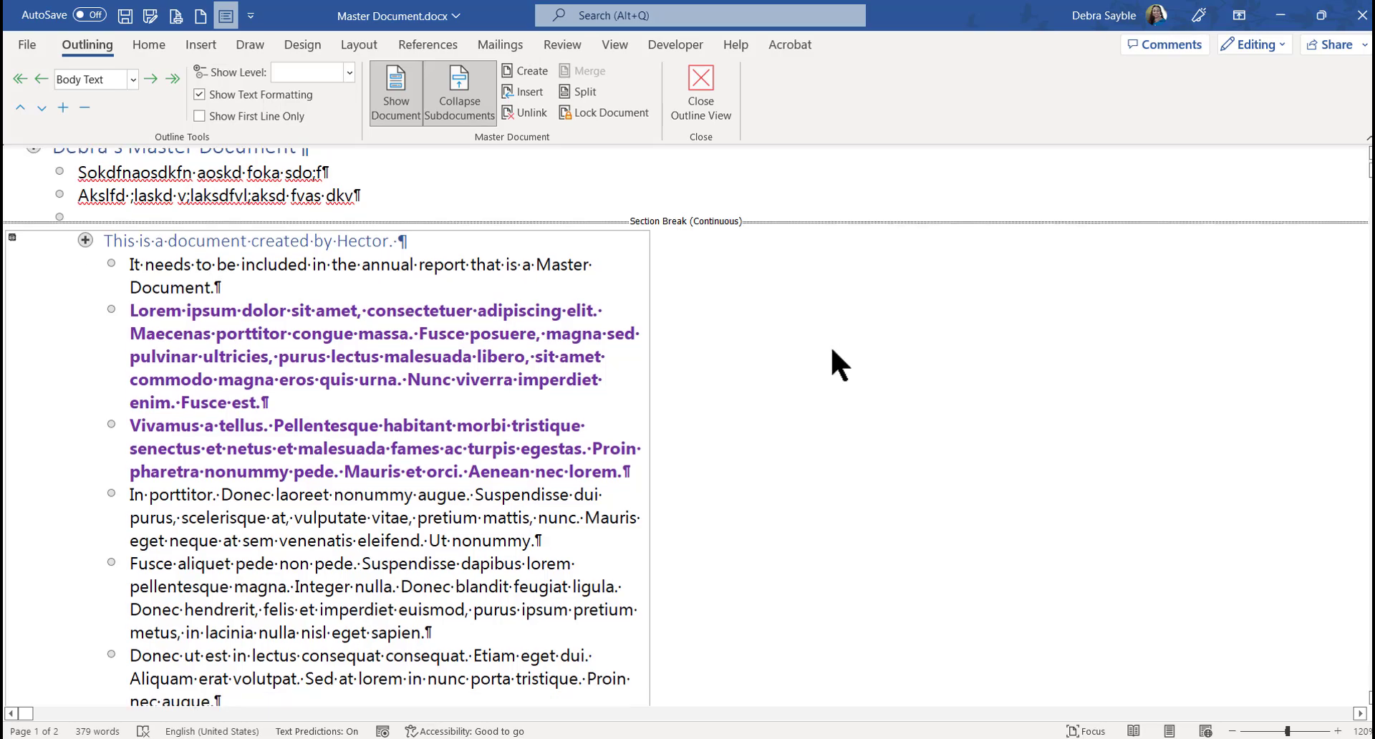
{"action": "scroll", "coordinate": [832, 350], "scroll_direction": "up", "scroll_amount": 5}
{"action": "scroll", "coordinate": [831, 350], "scroll_direction": "up", "scroll_amount": 10}
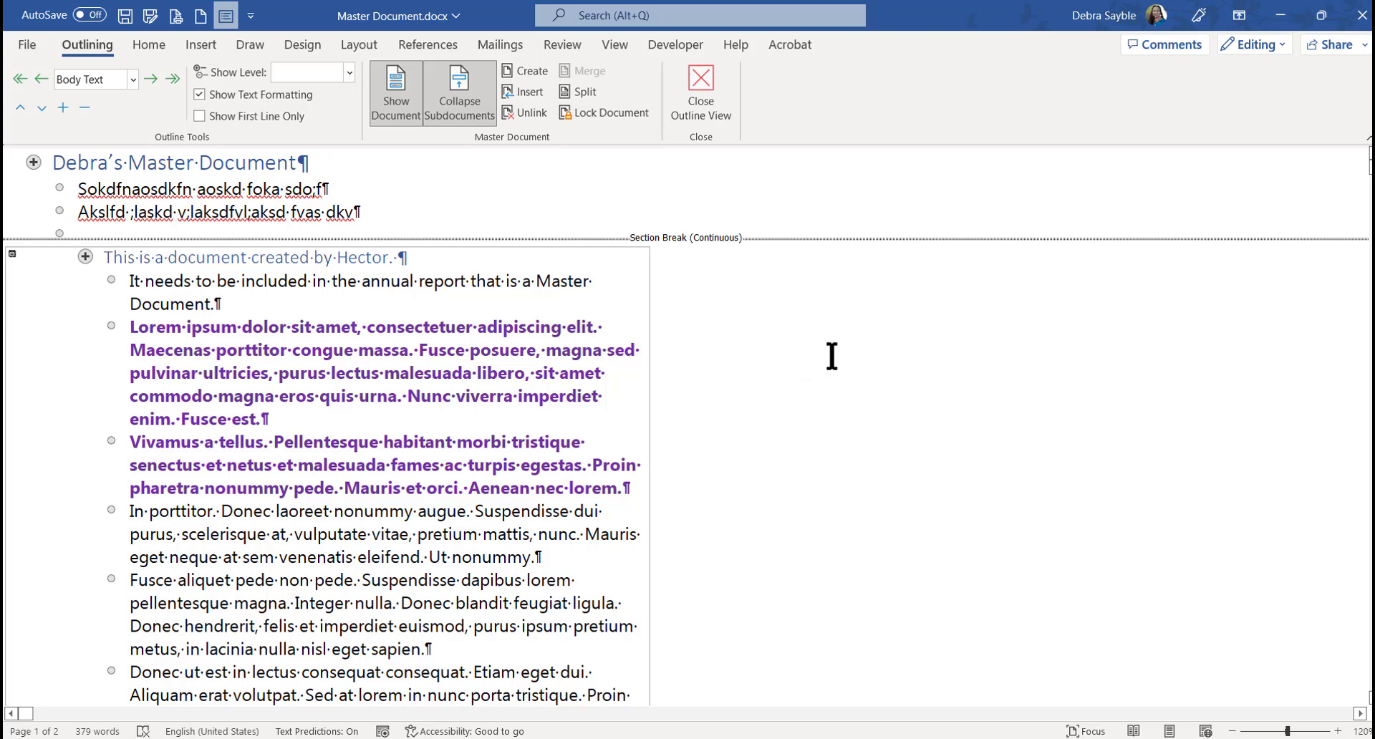
- Close Outline view, hide formatting marks, and put the cursor in the document title
{"action": "left_click", "coordinate": [702, 84]}
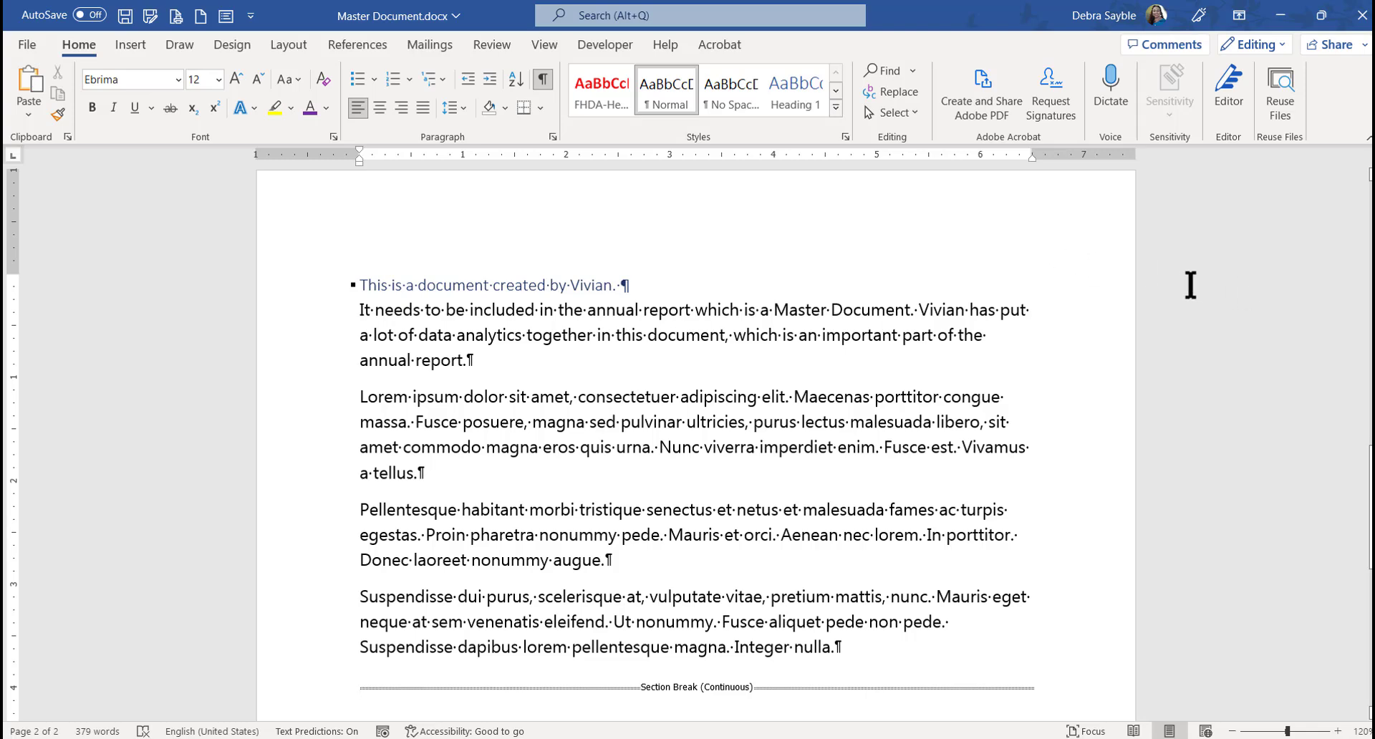
{"action": "left_click", "coordinate": [542, 81]}
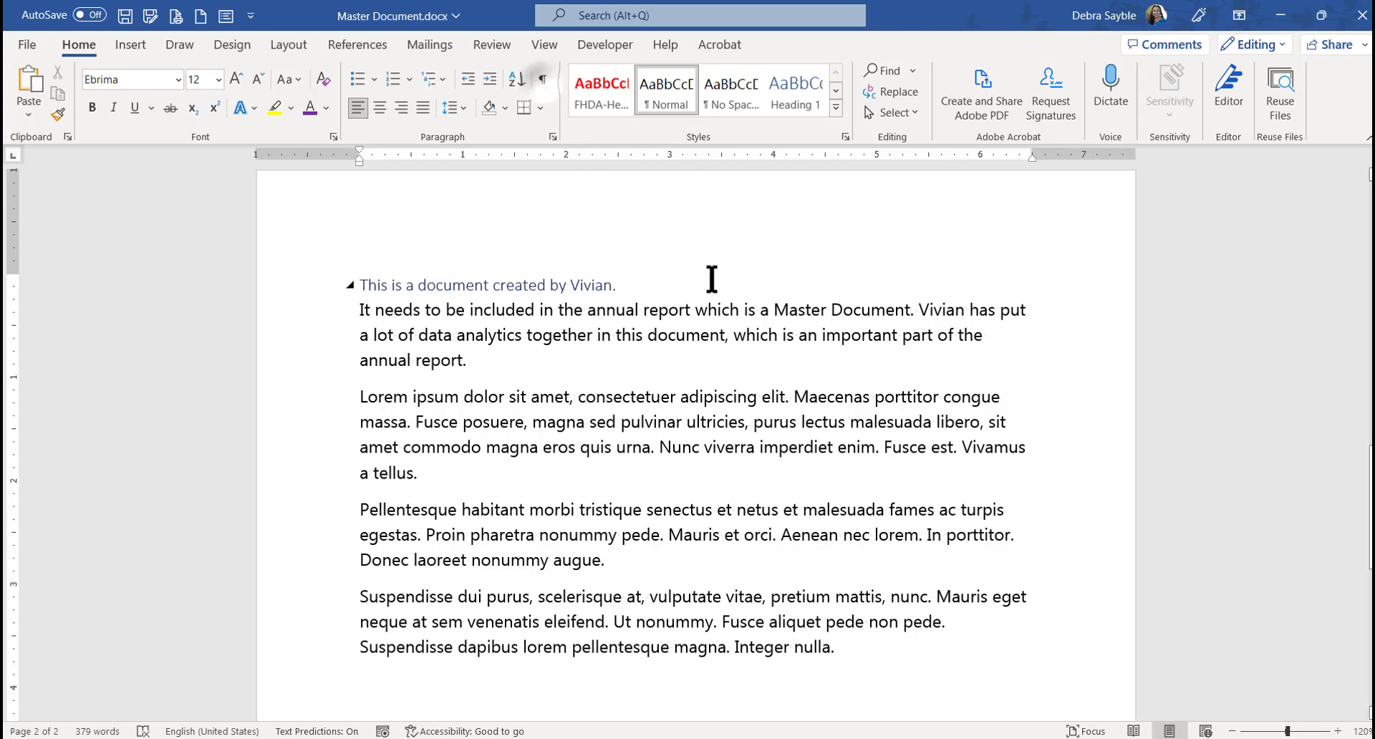
{"action": "scroll", "coordinate": [712, 283], "scroll_direction": "up", "scroll_amount": 8}
{"action": "scroll", "coordinate": [712, 280], "scroll_direction": "up", "scroll_amount": 10}
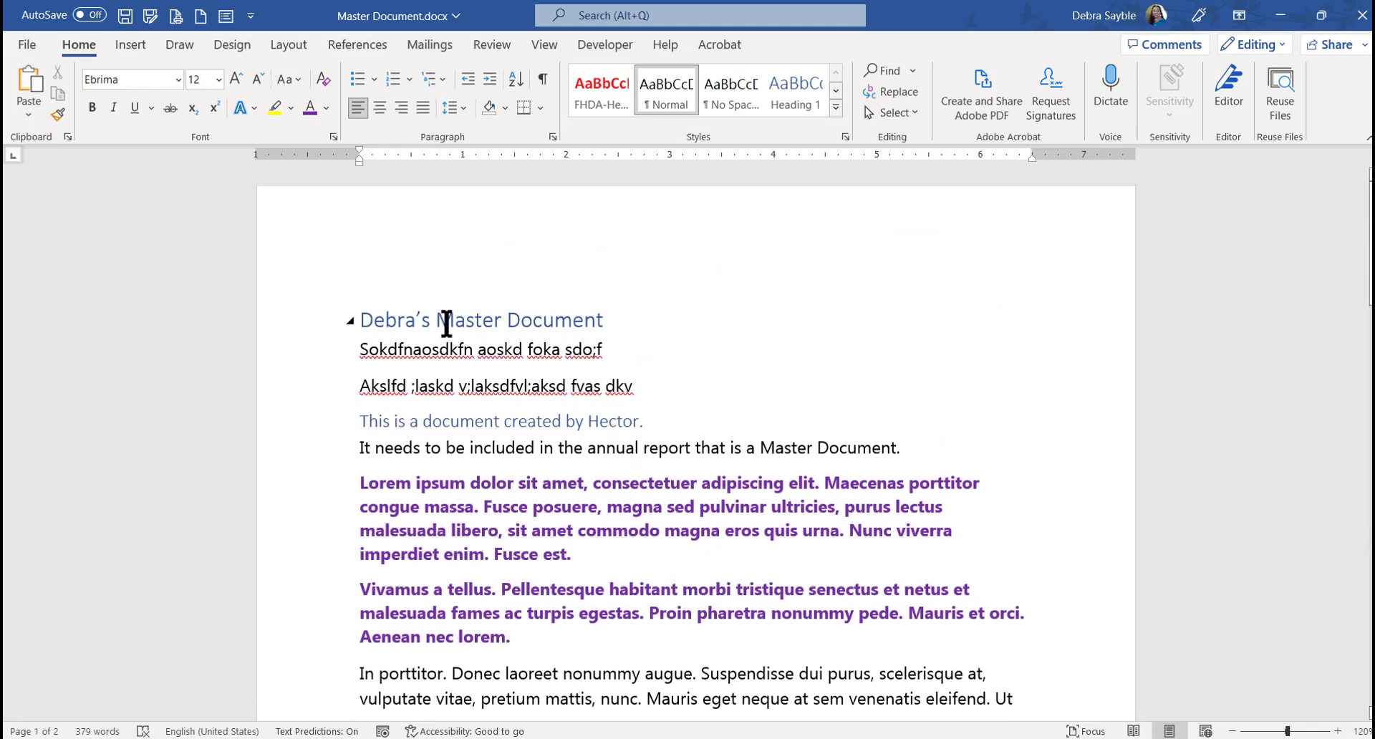
{"action": "left_click", "coordinate": [451, 319]}
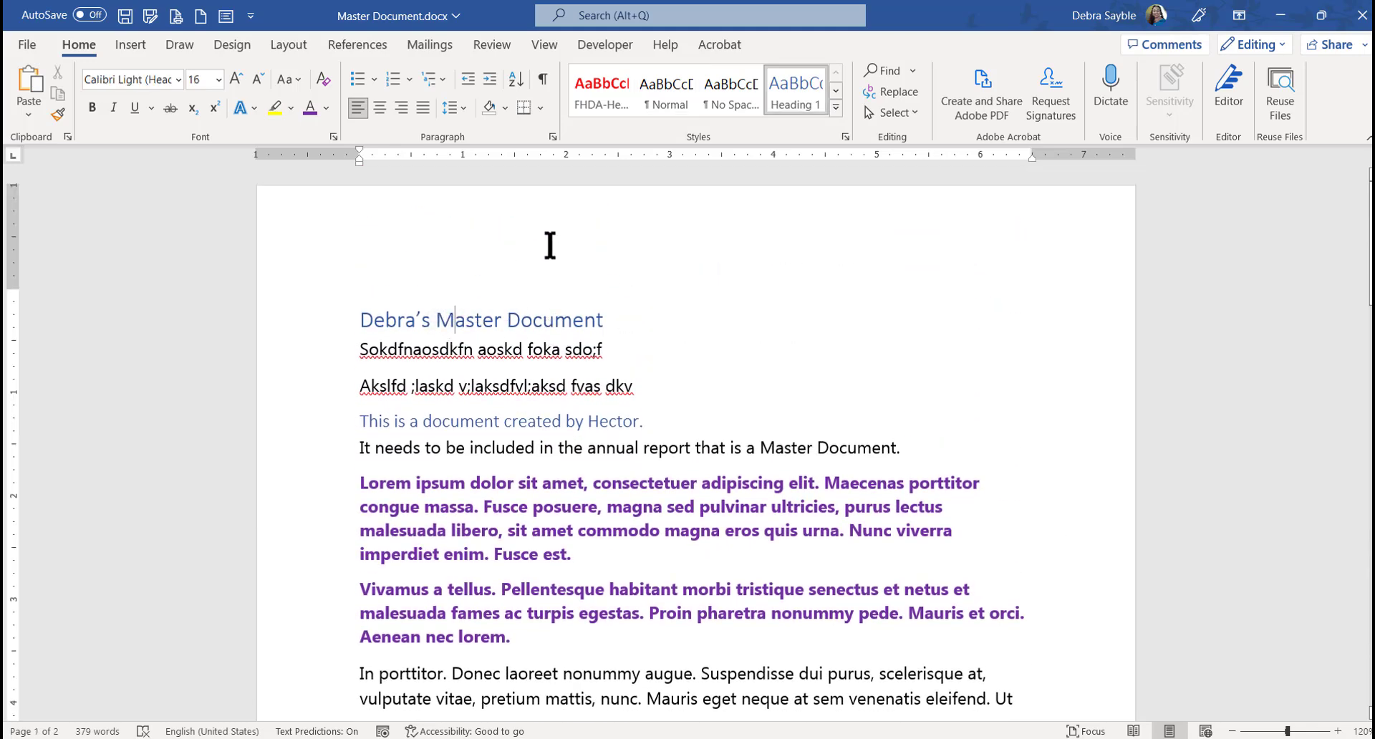
- Center the title, then return to Outline view at the first subdocument heading
{"action": "left_click", "coordinate": [380, 108]}
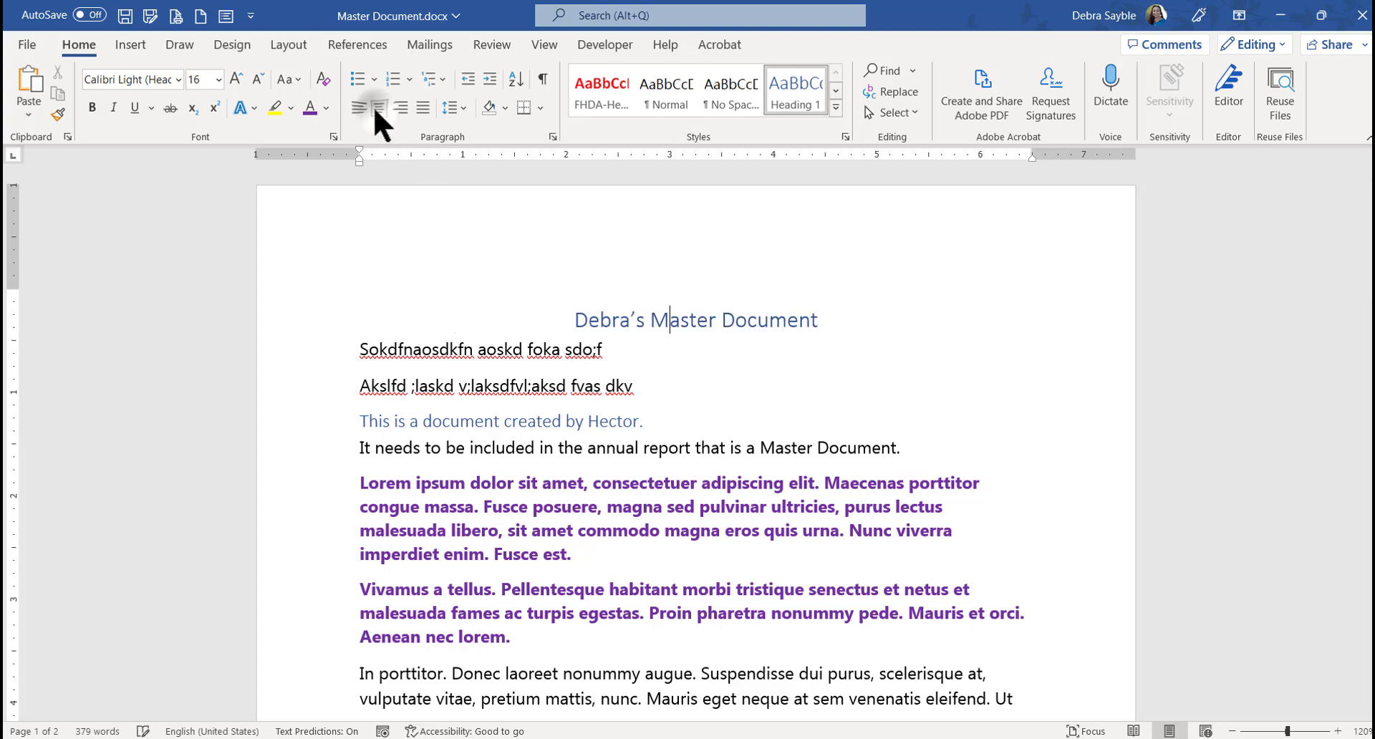
{"action": "left_click", "coordinate": [226, 15]}
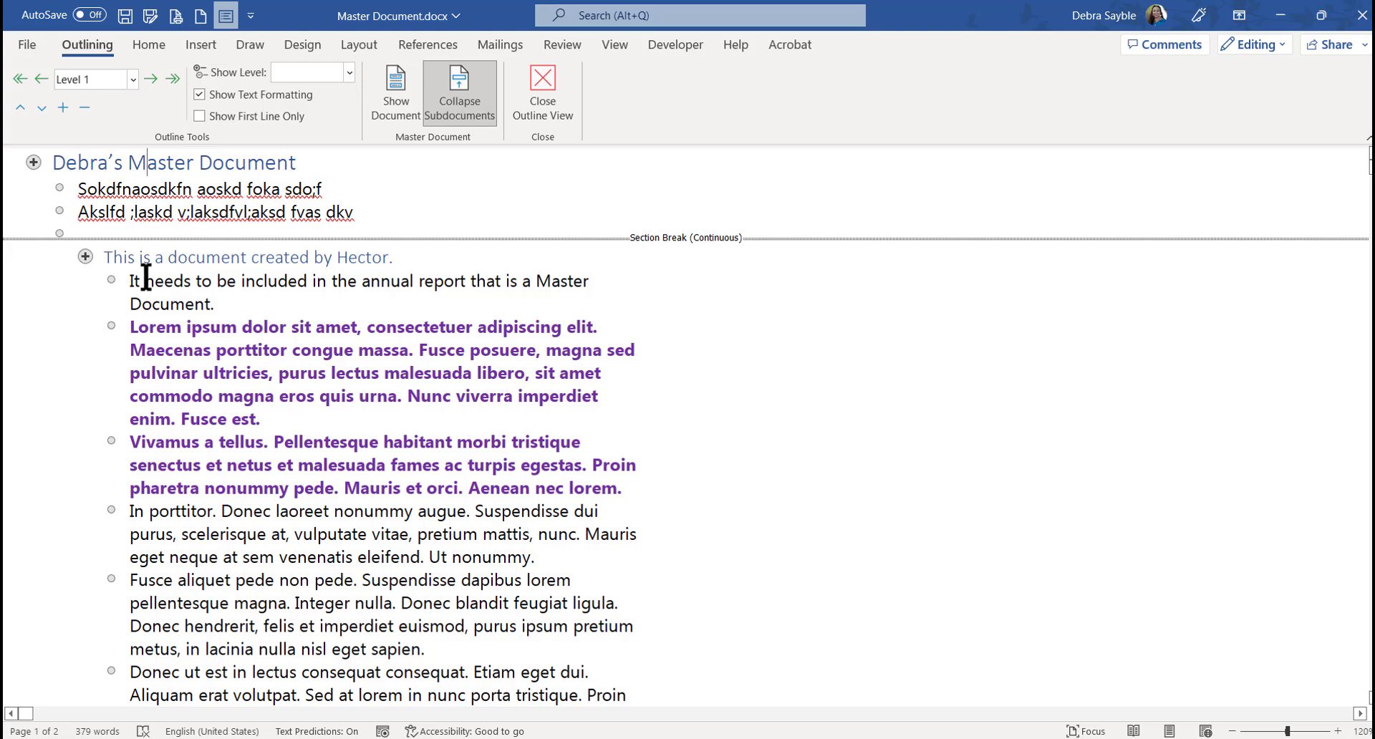
{"action": "left_click", "coordinate": [172, 259]}
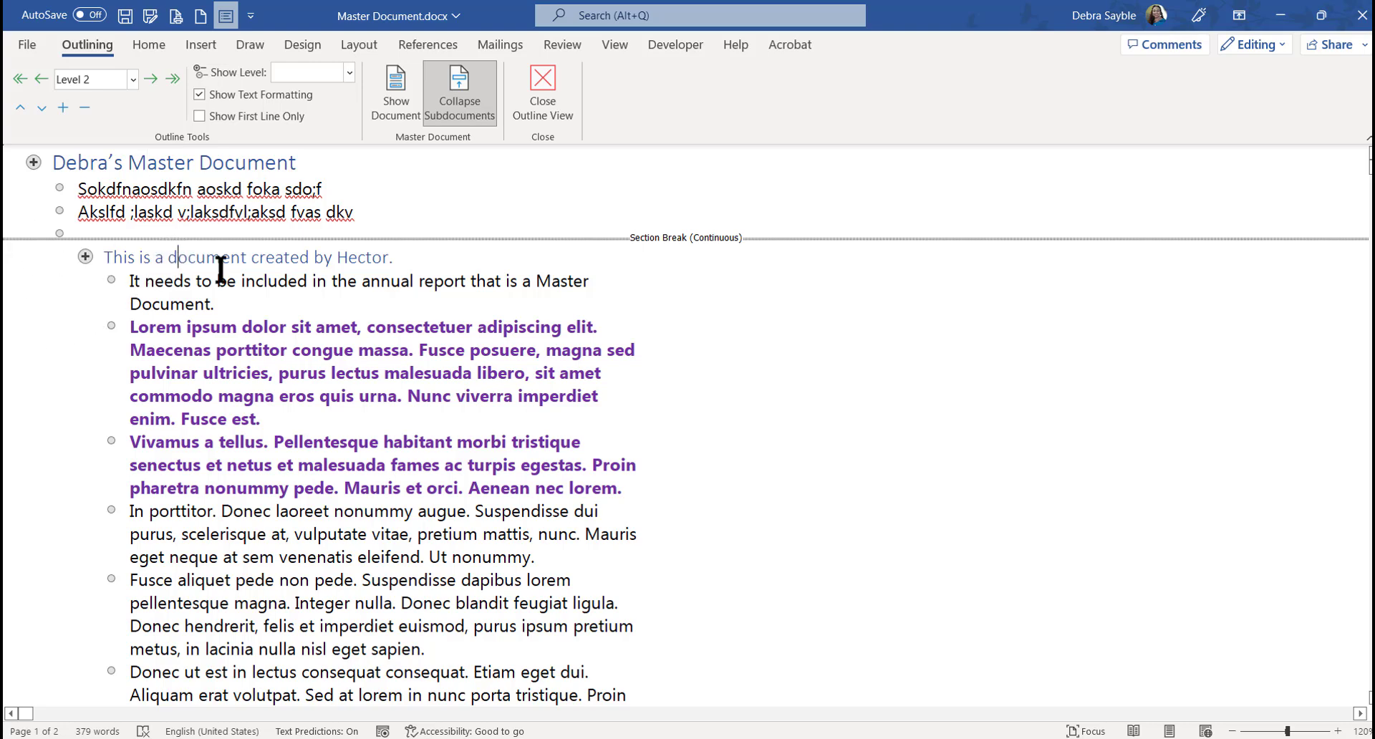